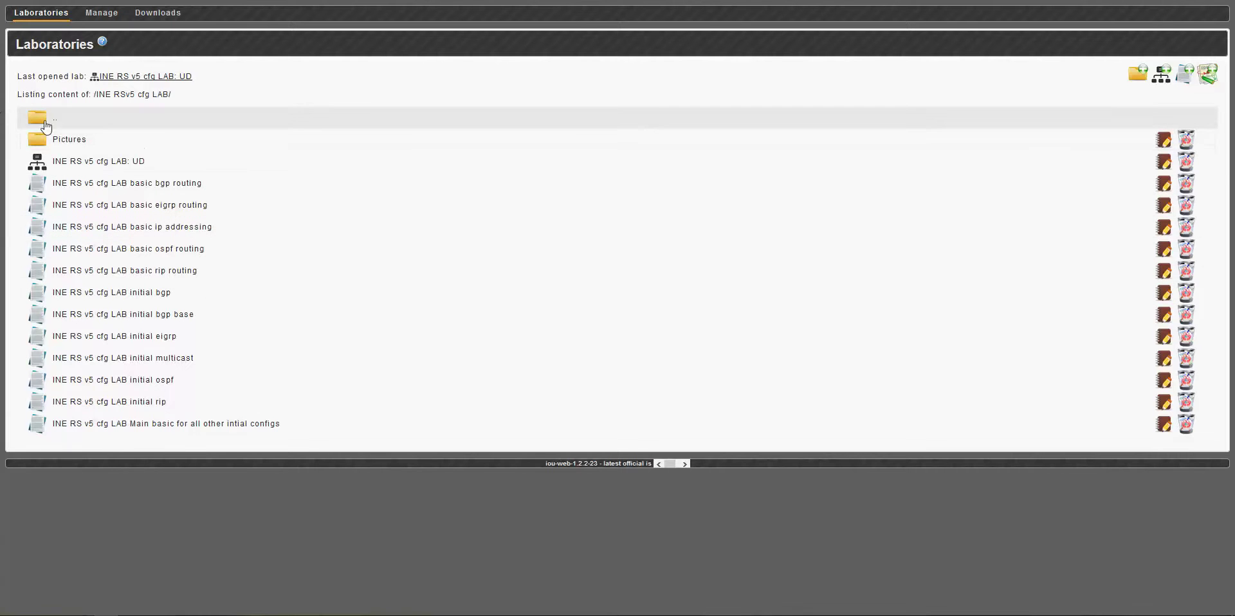
click(45, 124)
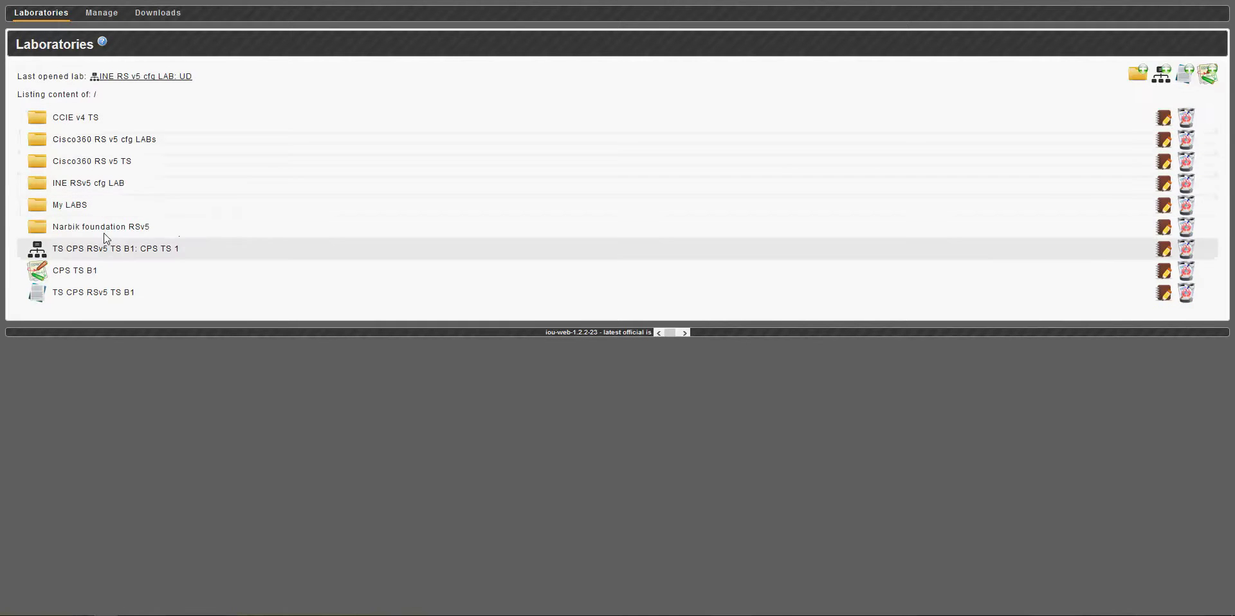
click(88, 184)
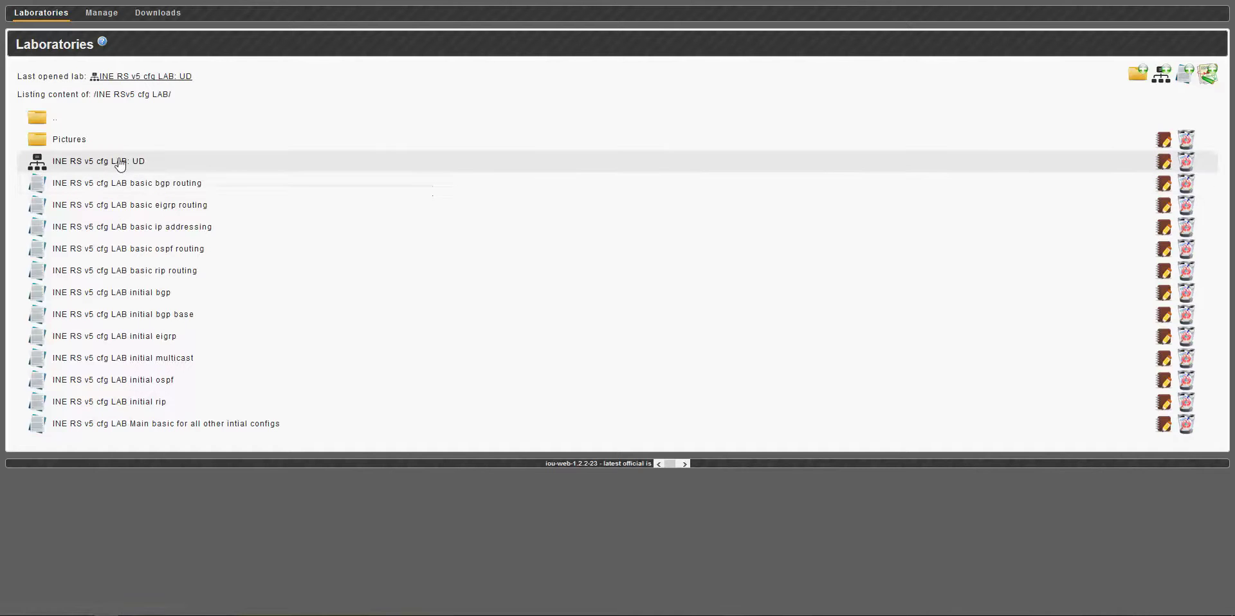
click(1165, 161)
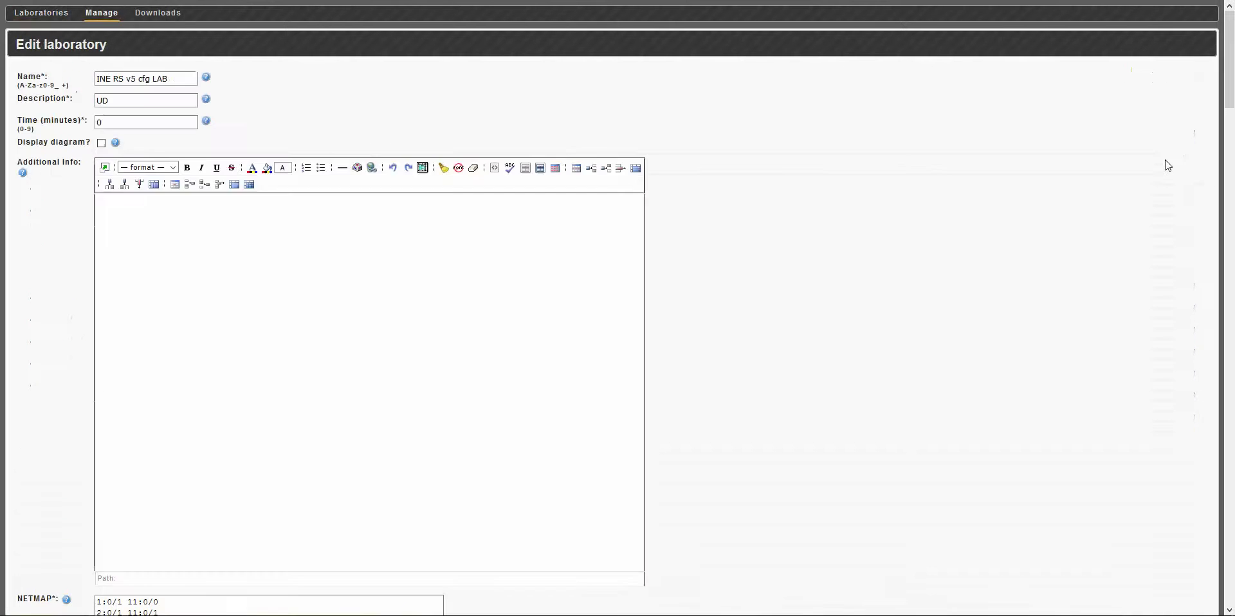
scroll(772, 193, down, 5)
scroll(773, 192, down, 6)
click(692, 239)
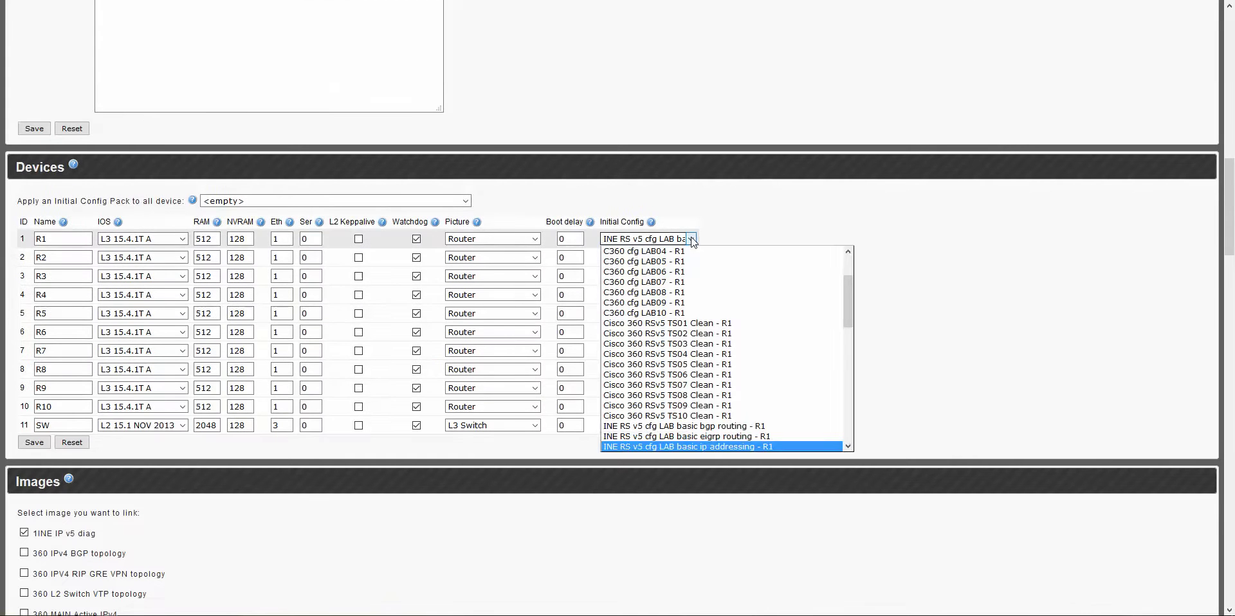
click(1008, 335)
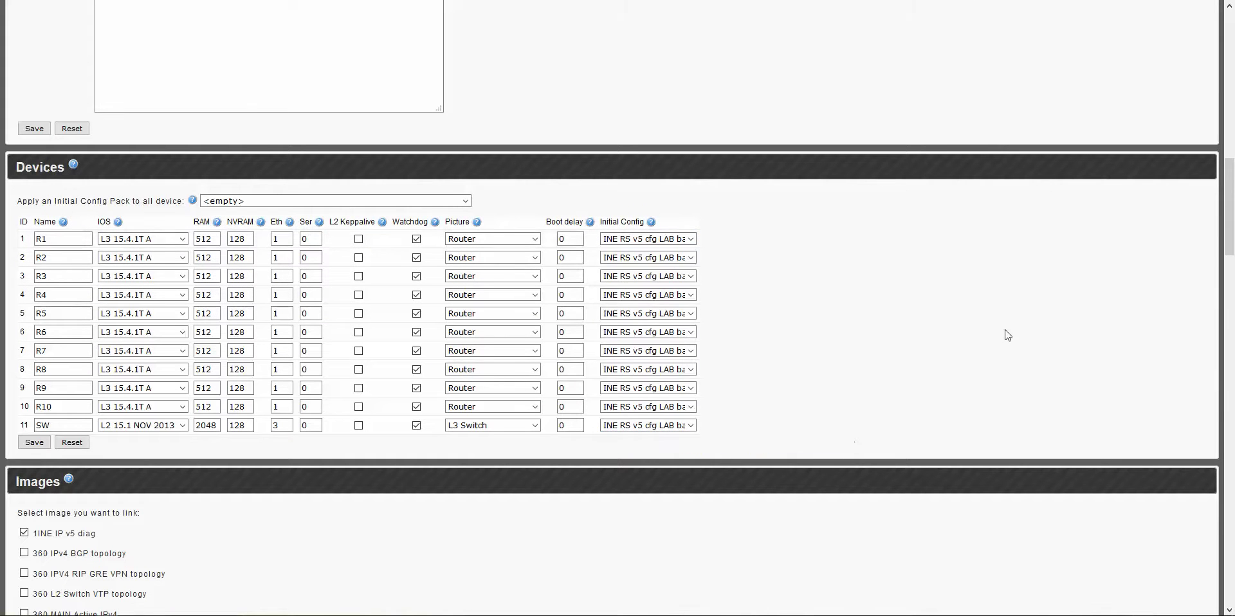
scroll(711, 229, up, 6)
scroll(715, 227, up, 3)
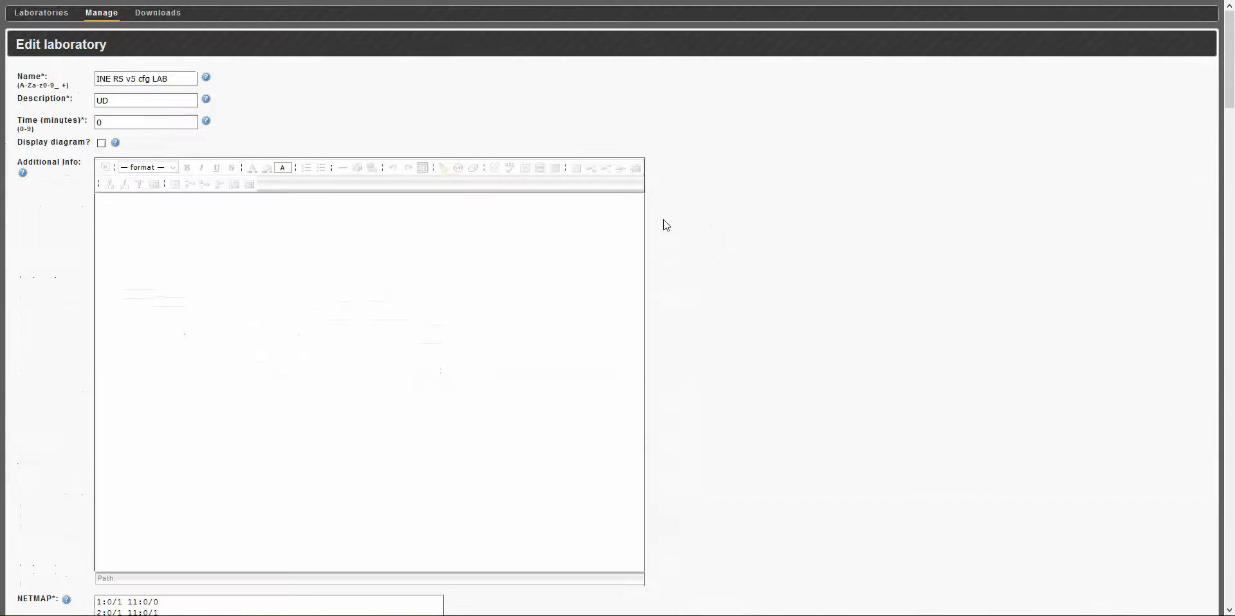
- Export the INE RS v5 cfg LAB from IOU-Web's Manage page and save iou-web-export-20160305130236.gz
click(43, 18)
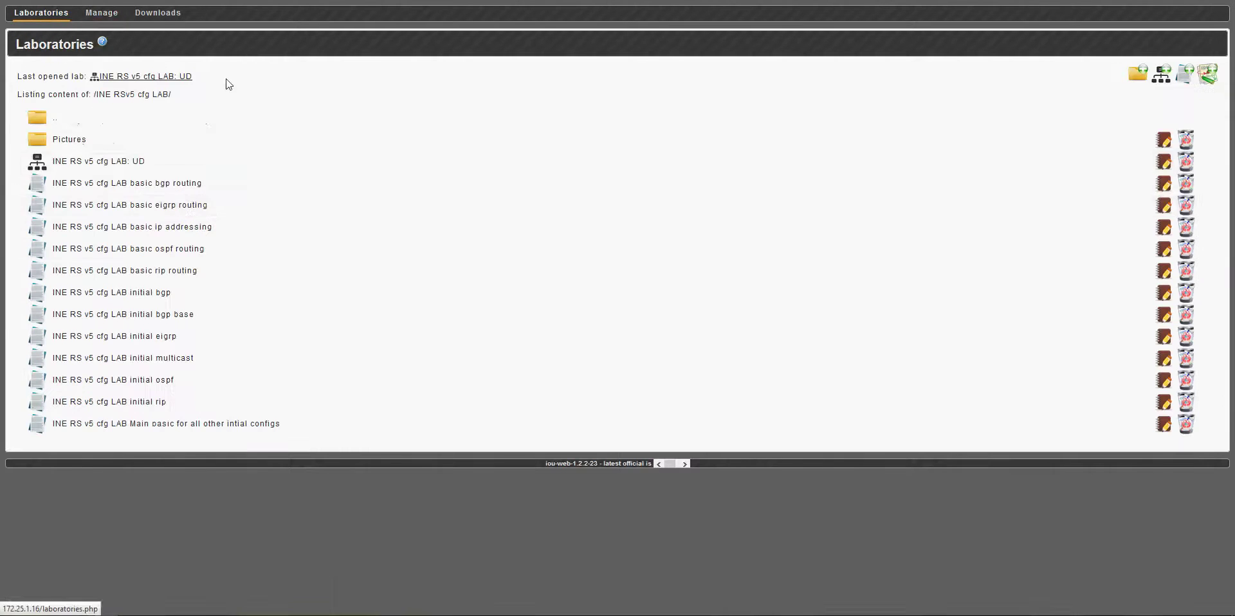
click(103, 17)
click(75, 82)
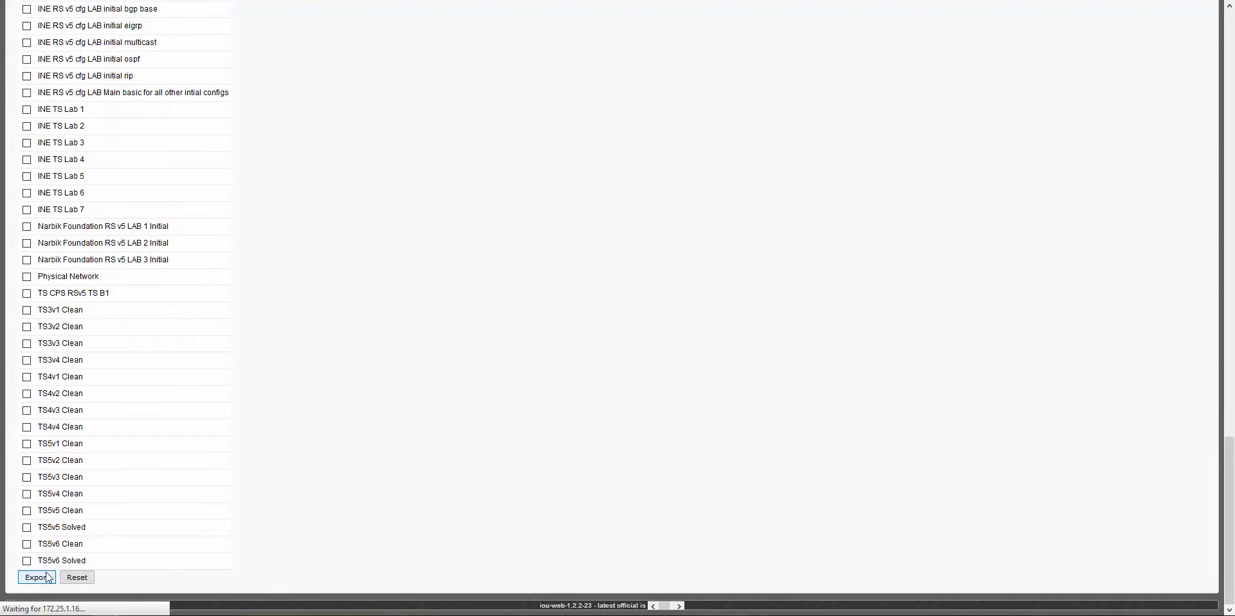
click(179, 77)
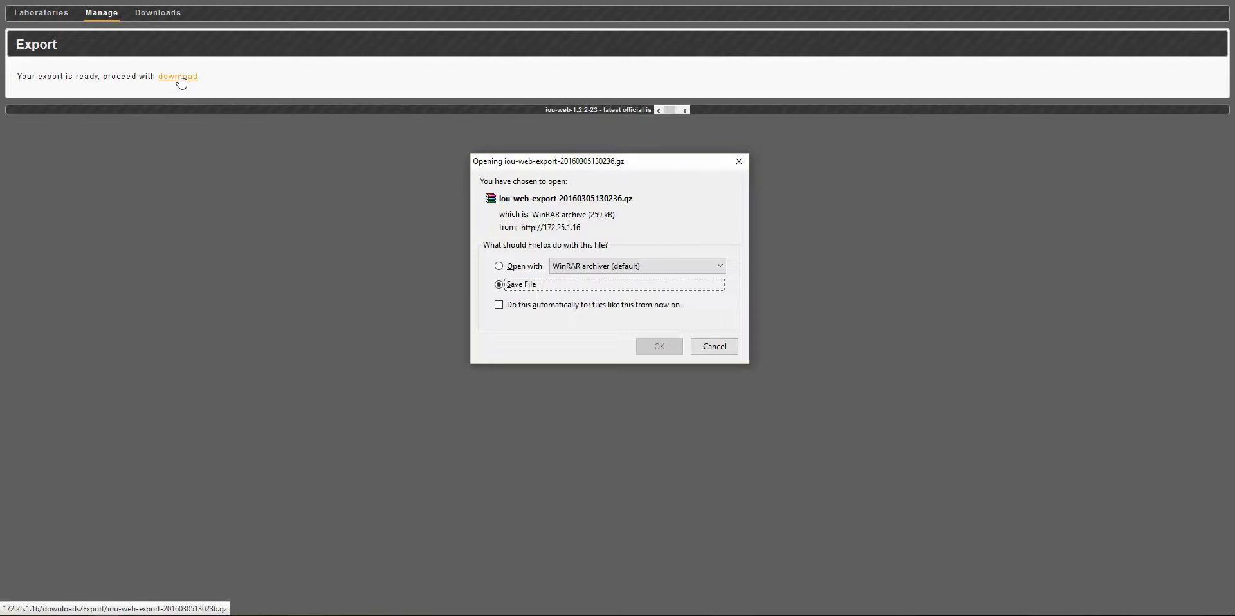
click(651, 346)
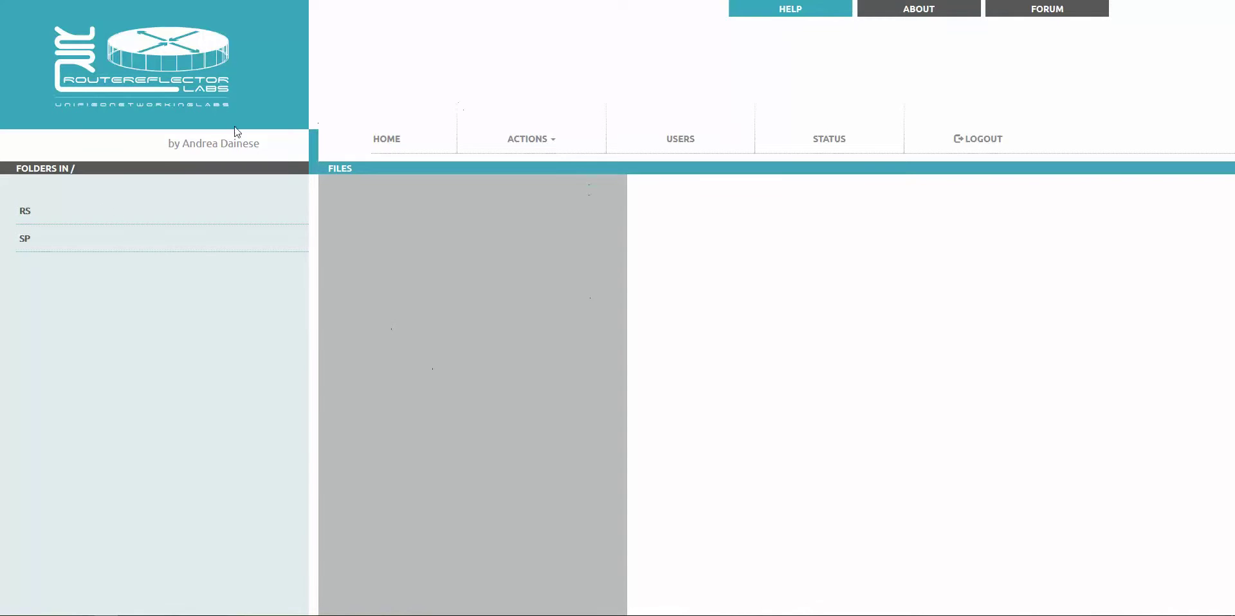
- Import the iou-web-export .gz archive into UNetLab via Import external labs
click(527, 146)
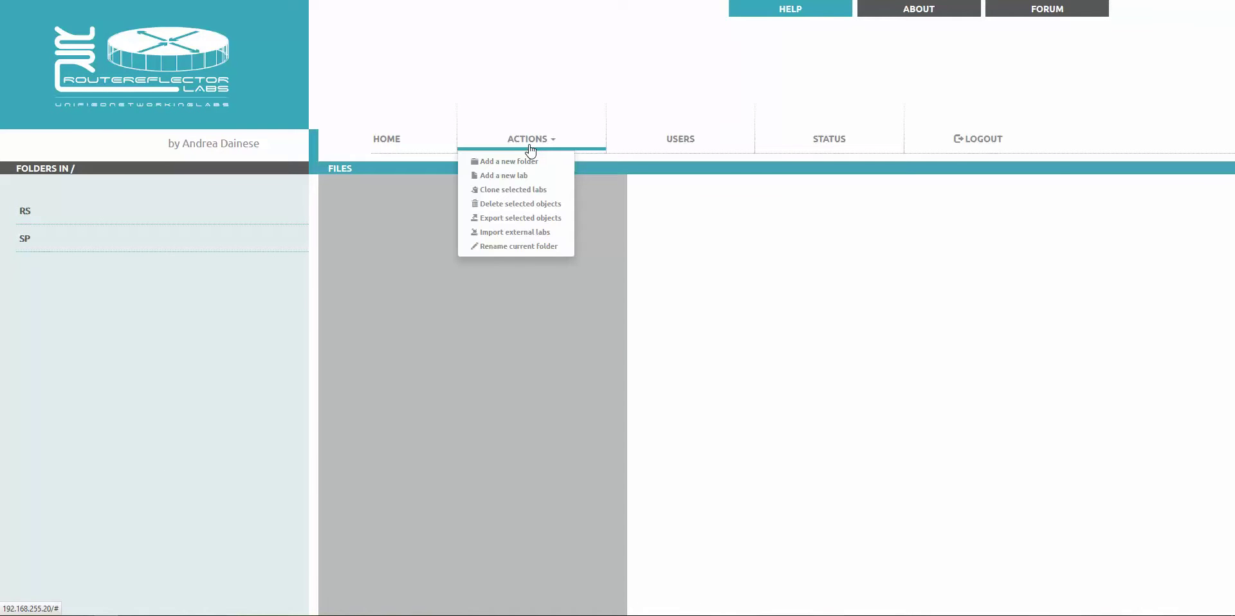
click(515, 232)
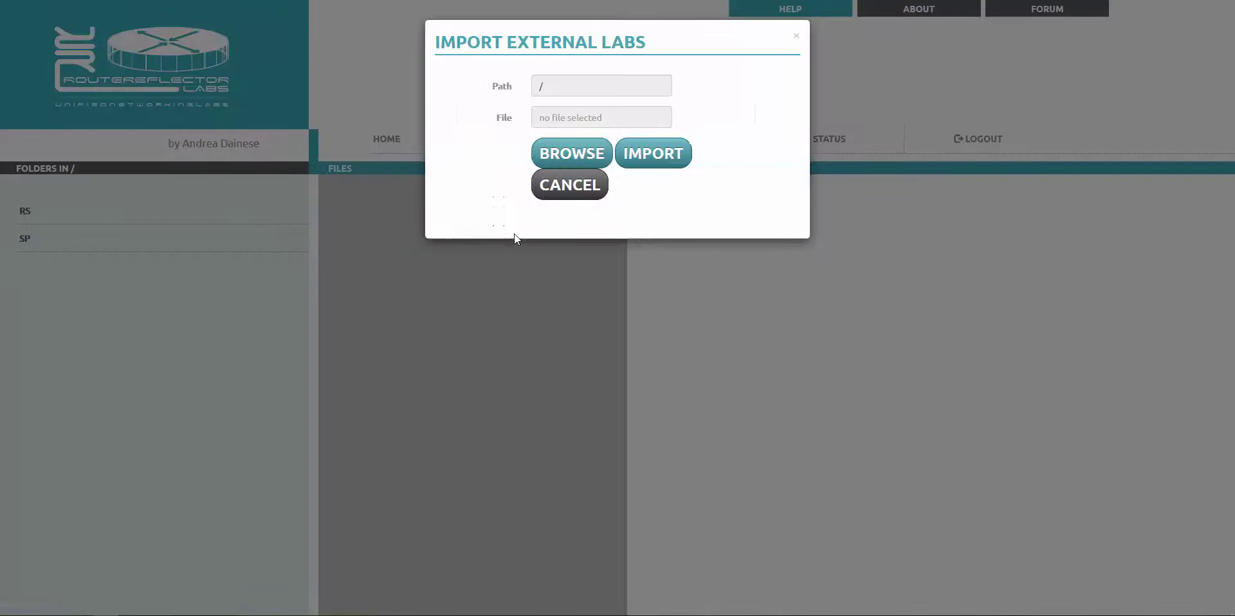
click(570, 153)
click(178, 31)
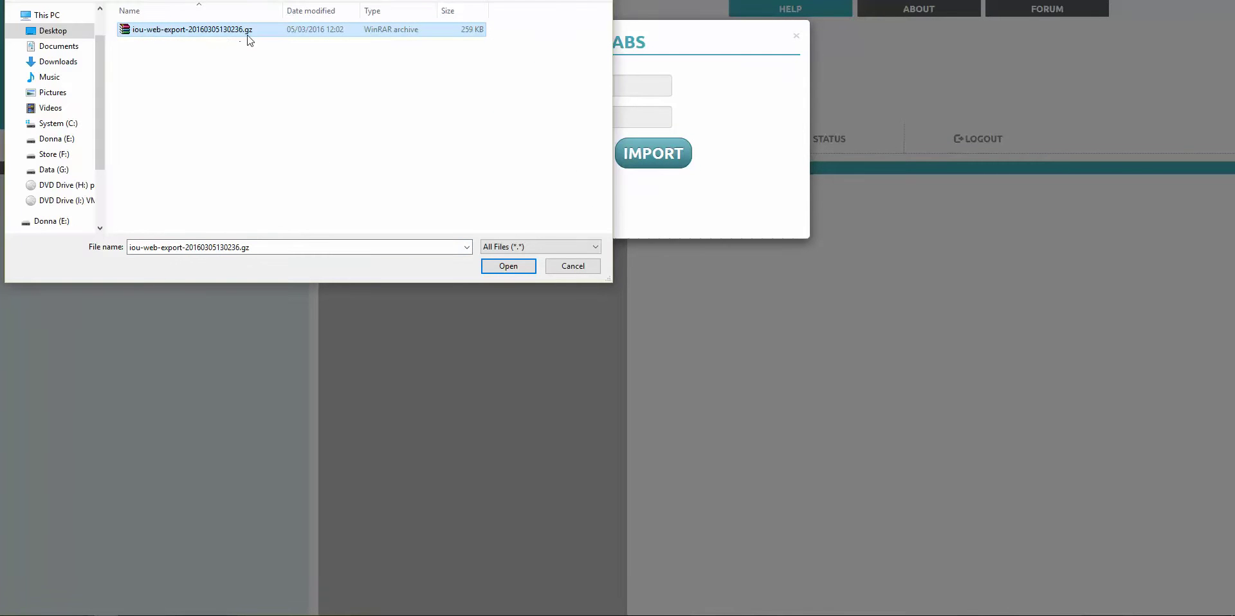
click(501, 266)
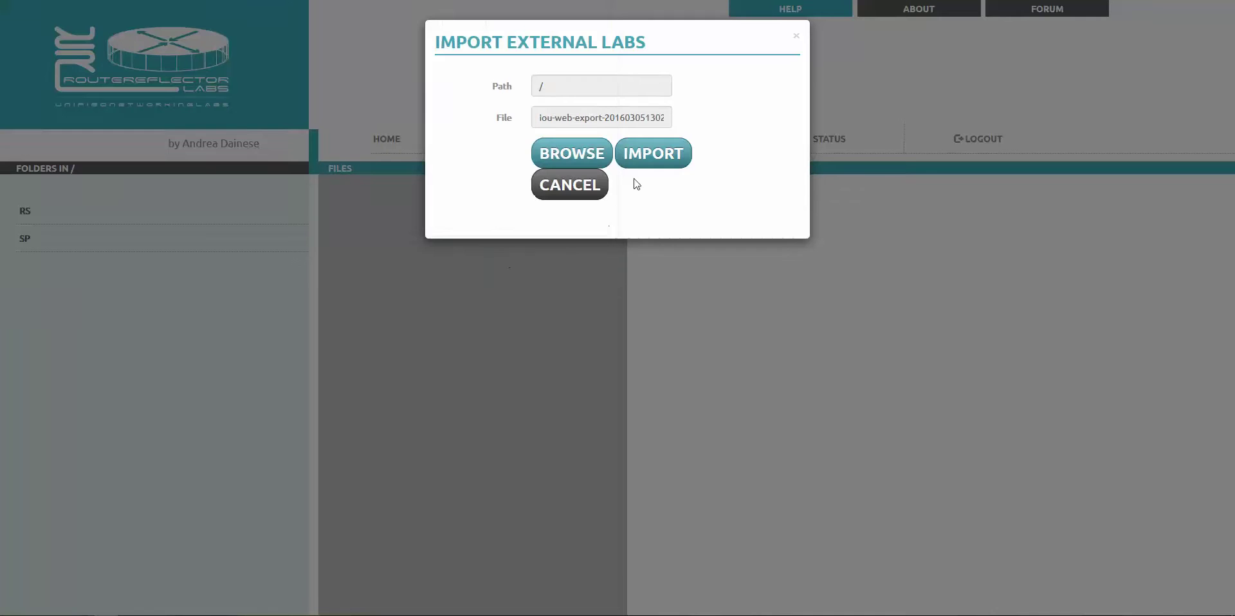
click(644, 160)
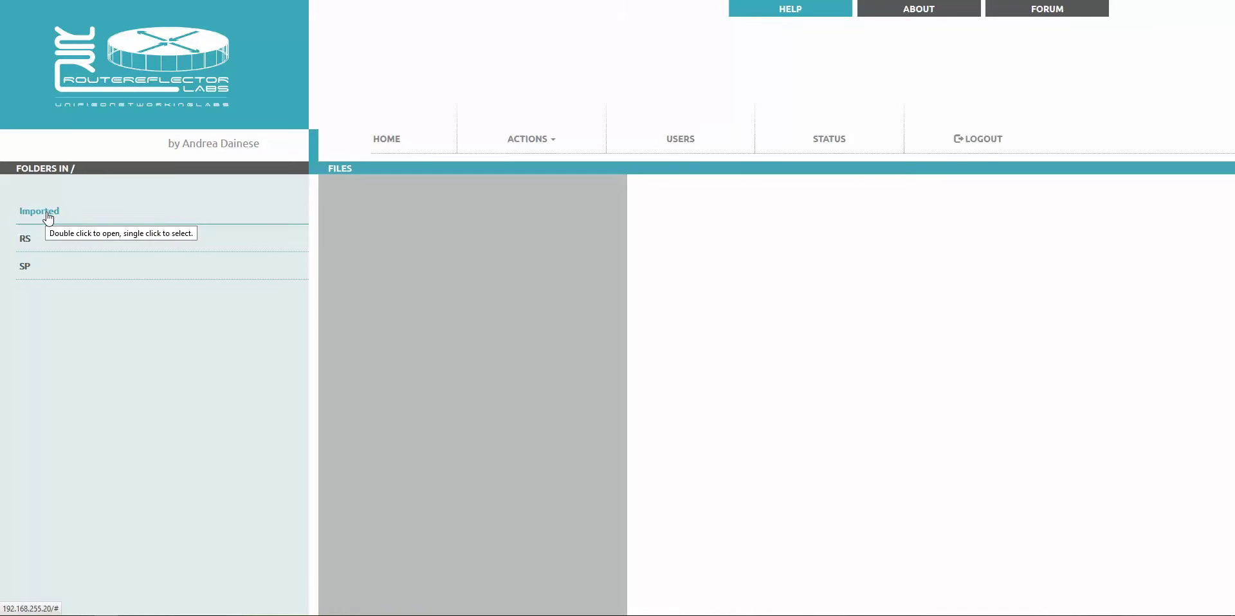
- Open the Imported folder and show INE RS v5 cfg LAB.unl's details
double_click(46, 217)
click(385, 217)
click(385, 217)
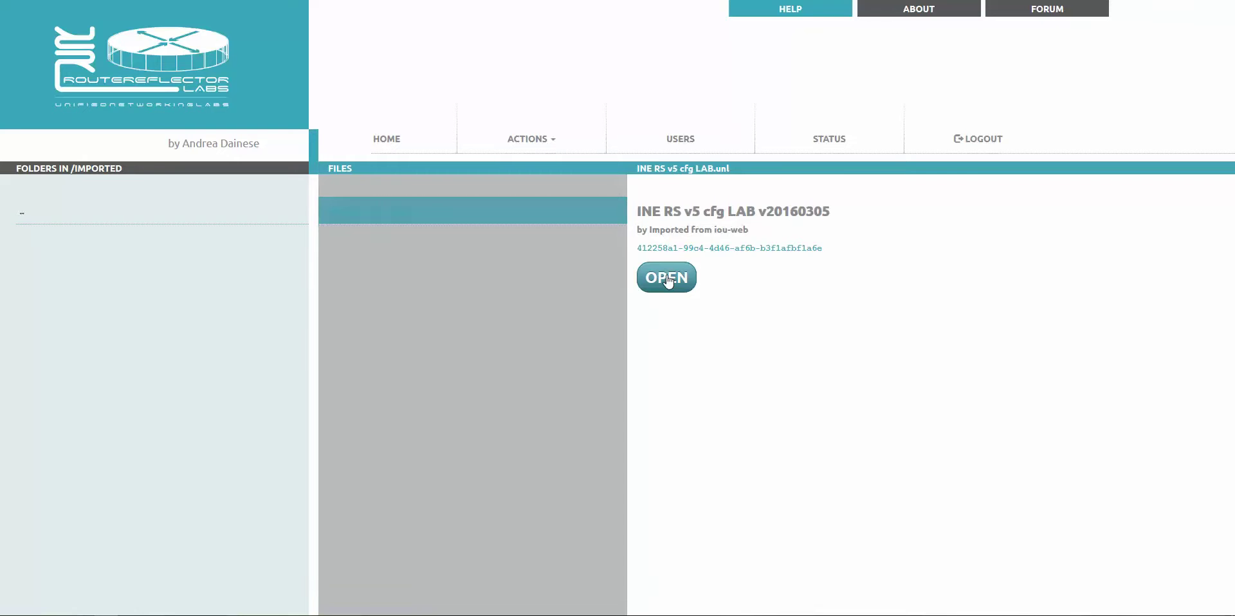
- Open the imported lab and pull R7, R3, SW, R5 and R9 apart on the canvas
click(666, 278)
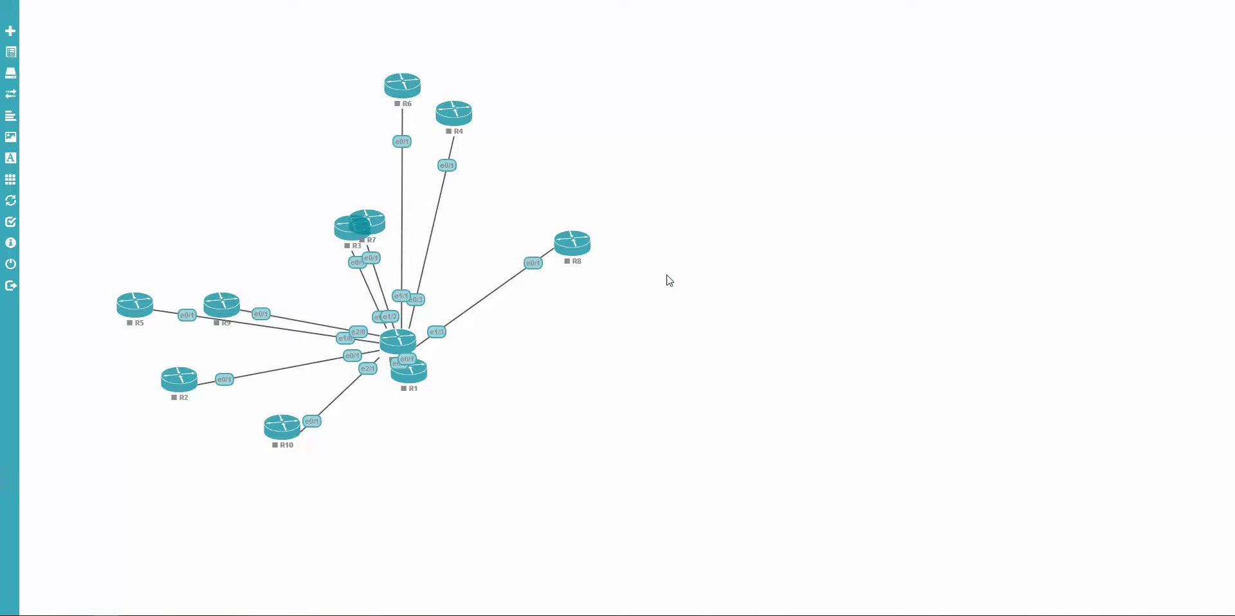
drag(378, 238, 371, 97)
drag(350, 241, 286, 93)
drag(400, 344, 323, 236)
drag(132, 304, 222, 111)
drag(216, 312, 188, 193)
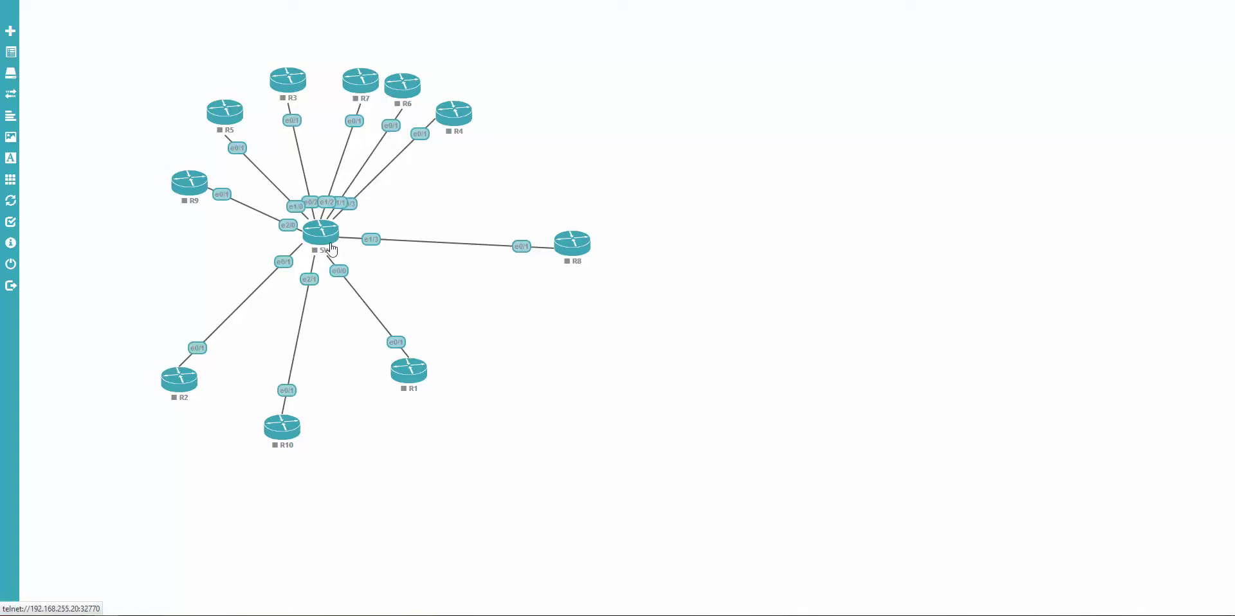
- Reposition R2, R10, R1, R4 and R6 around the SW switch
drag(188, 387, 195, 271)
drag(275, 431, 173, 333)
drag(407, 380, 324, 355)
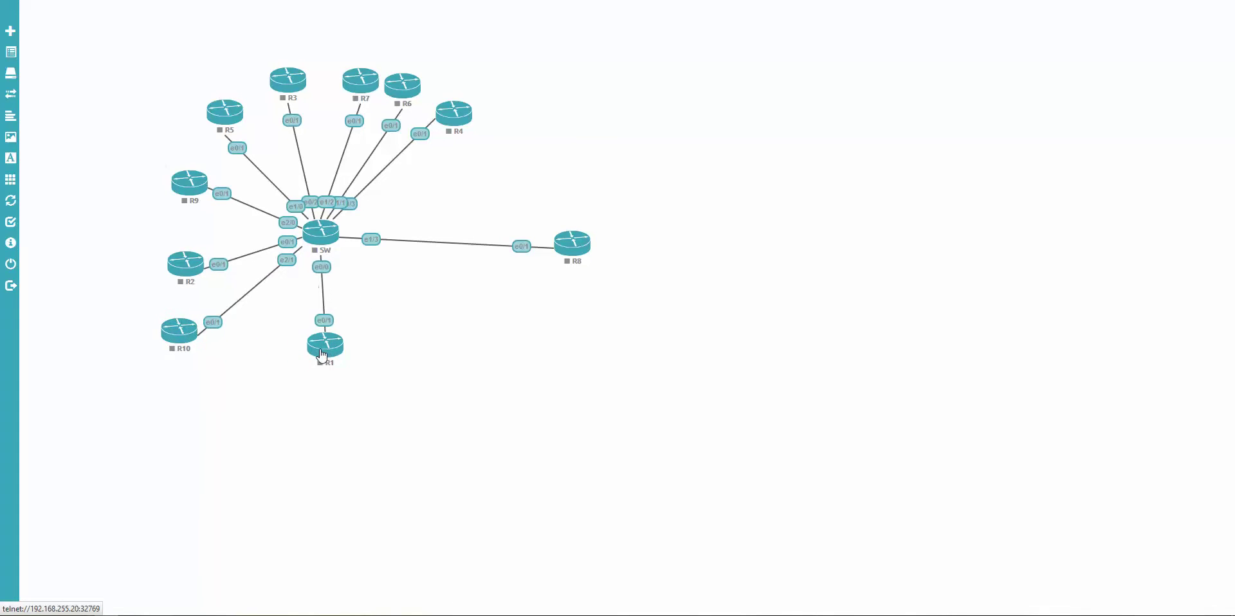
drag(583, 265, 477, 250)
drag(456, 125, 457, 178)
drag(418, 101, 465, 94)
drag(233, 116, 202, 89)
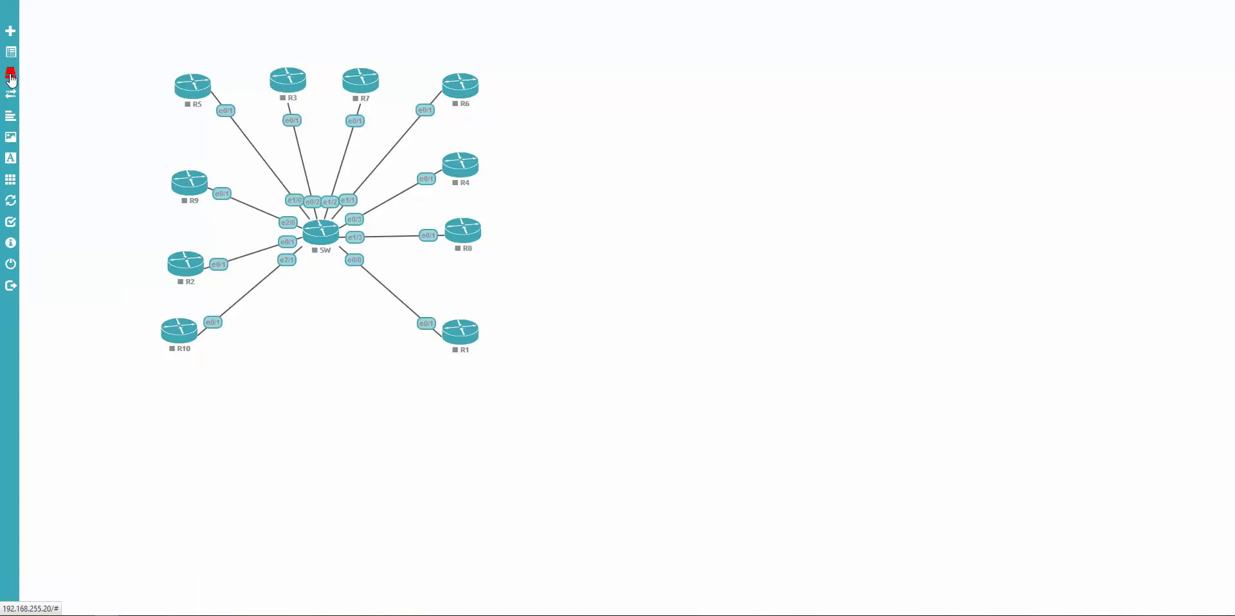
- Review the Nodes list, comparing the image names of SW and R1
click(11, 76)
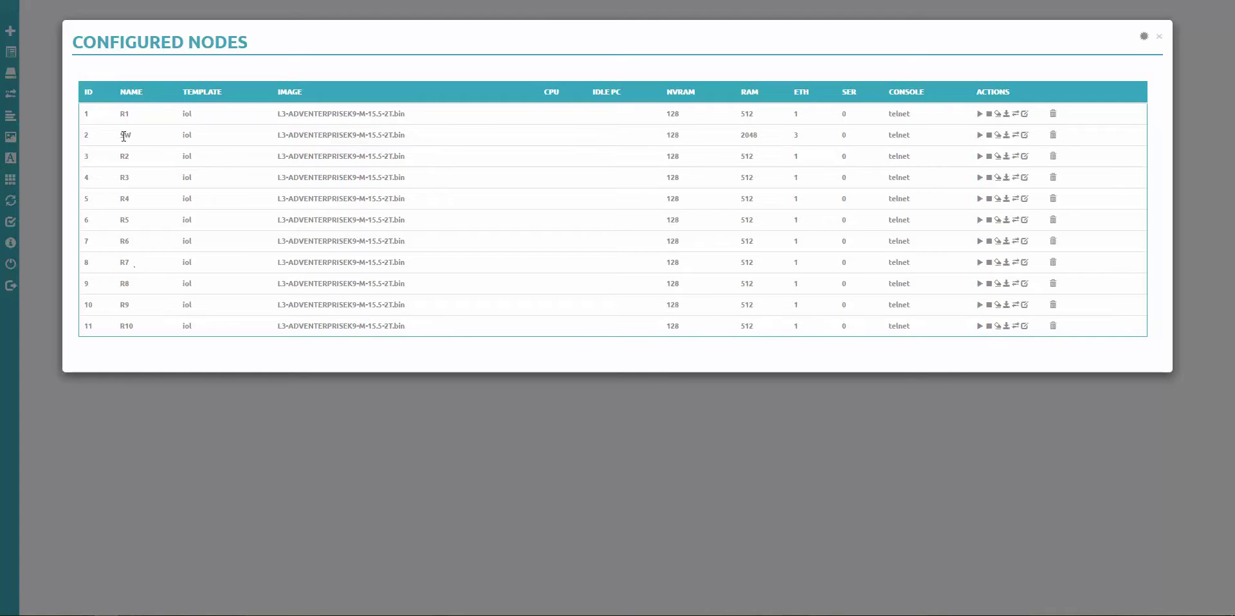
drag(123, 136, 444, 142)
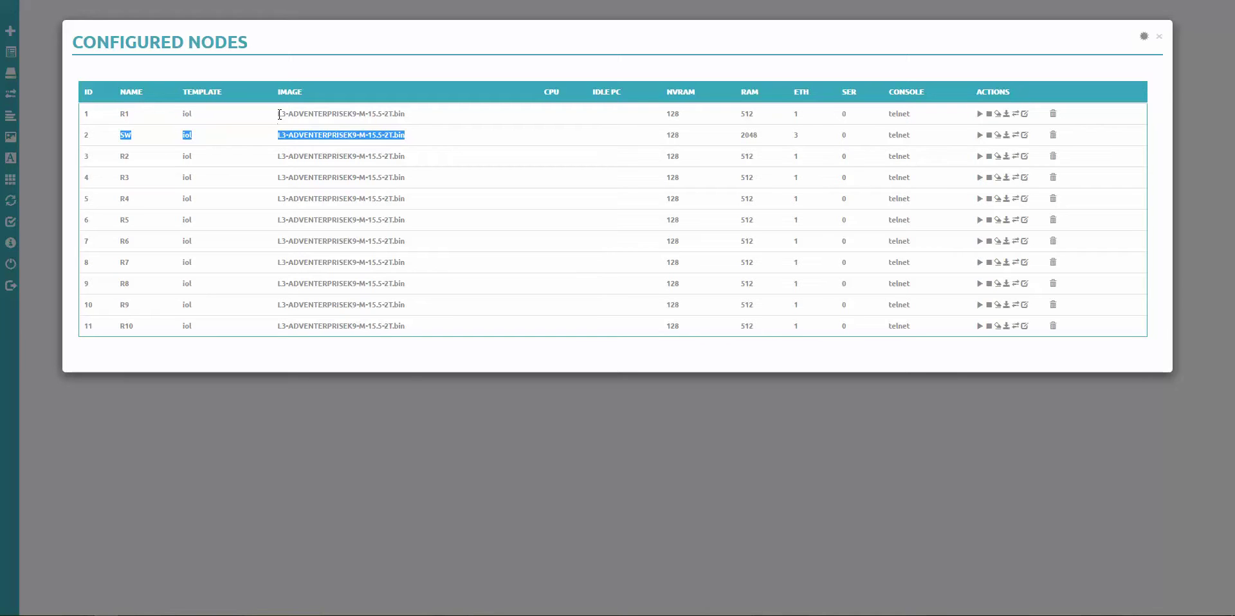
drag(279, 114, 424, 121)
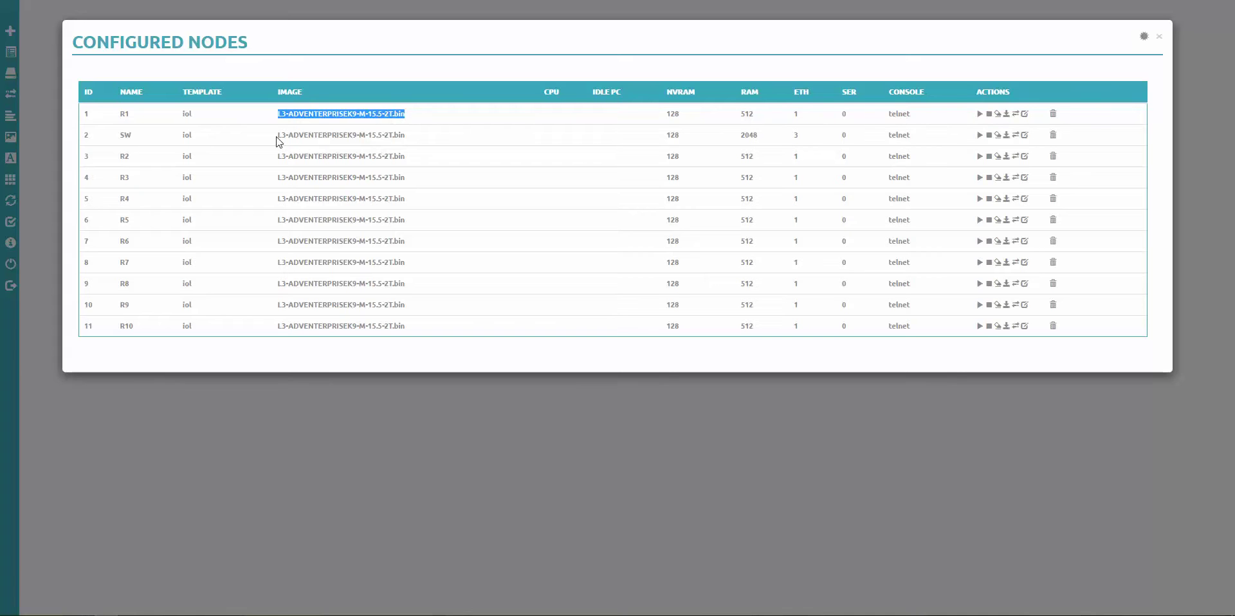
drag(279, 134, 444, 143)
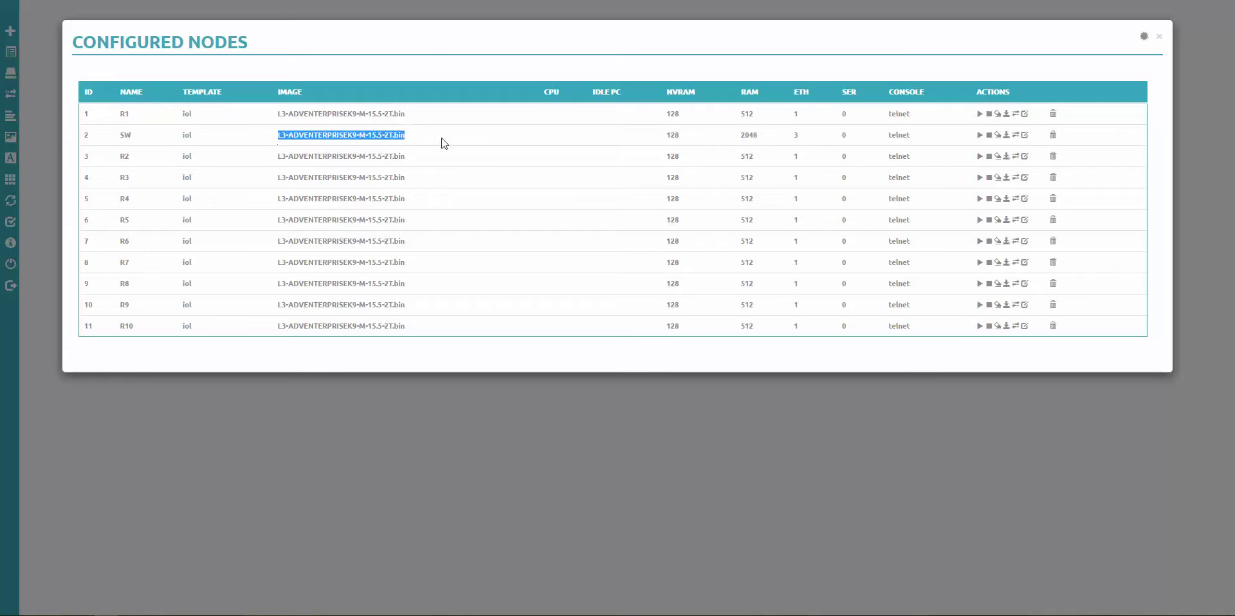
- Set SW to image L2-ADVENTERPRISEK9-M-15.1-20130726.bin with Switch L3 icon, then check R2's settings
click(1025, 135)
click(578, 150)
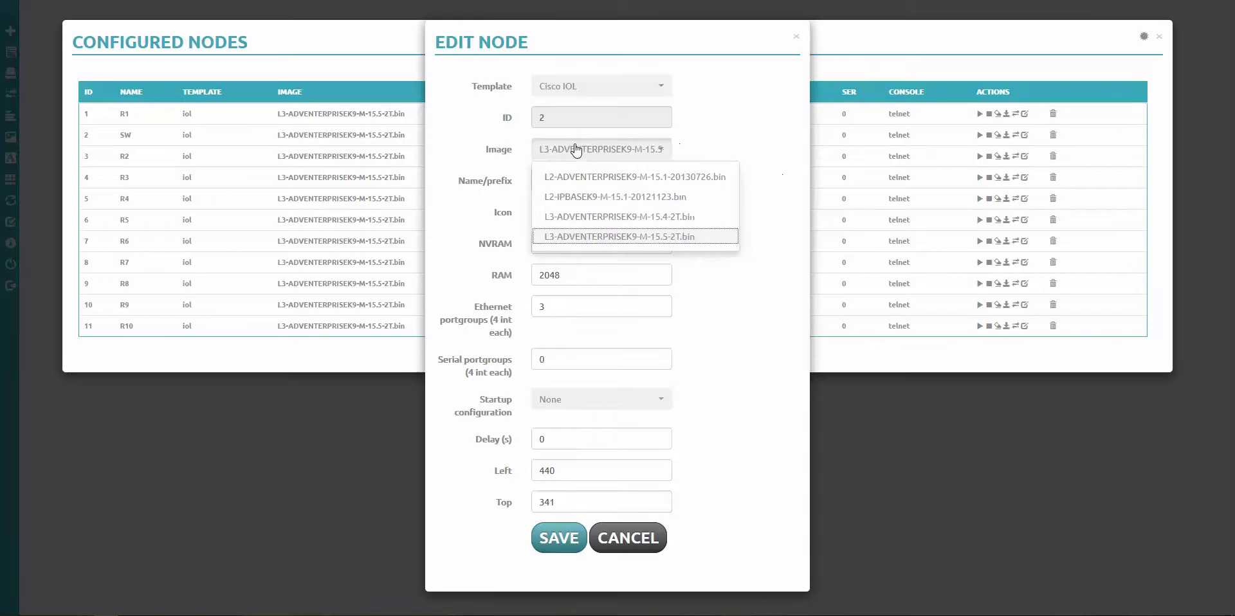
click(603, 180)
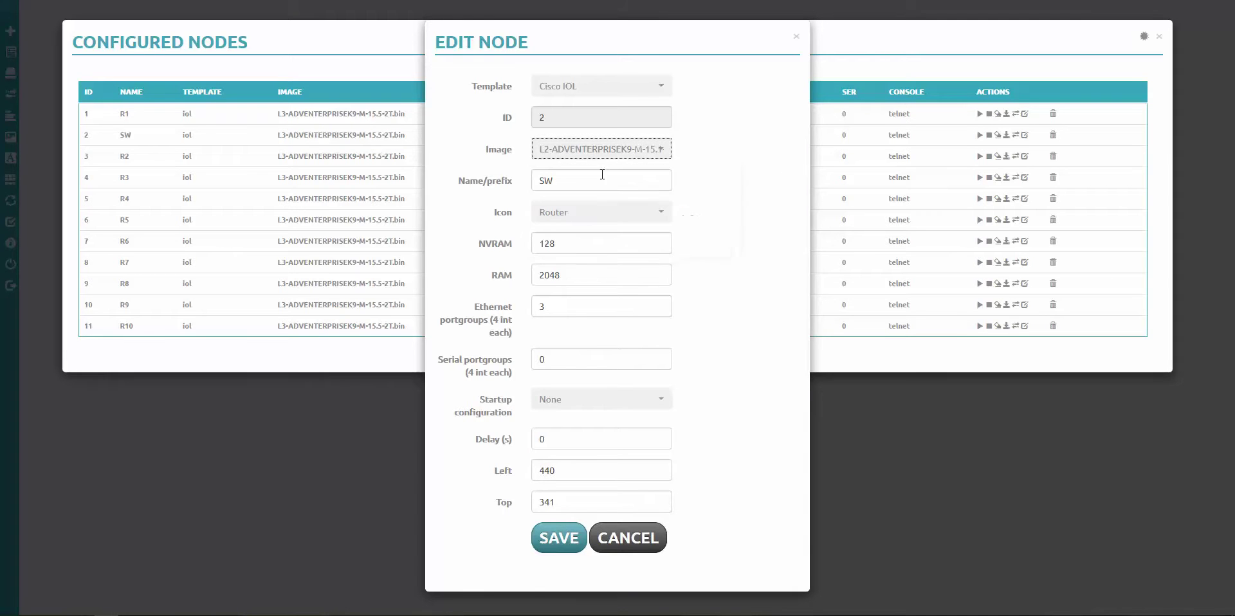
click(561, 217)
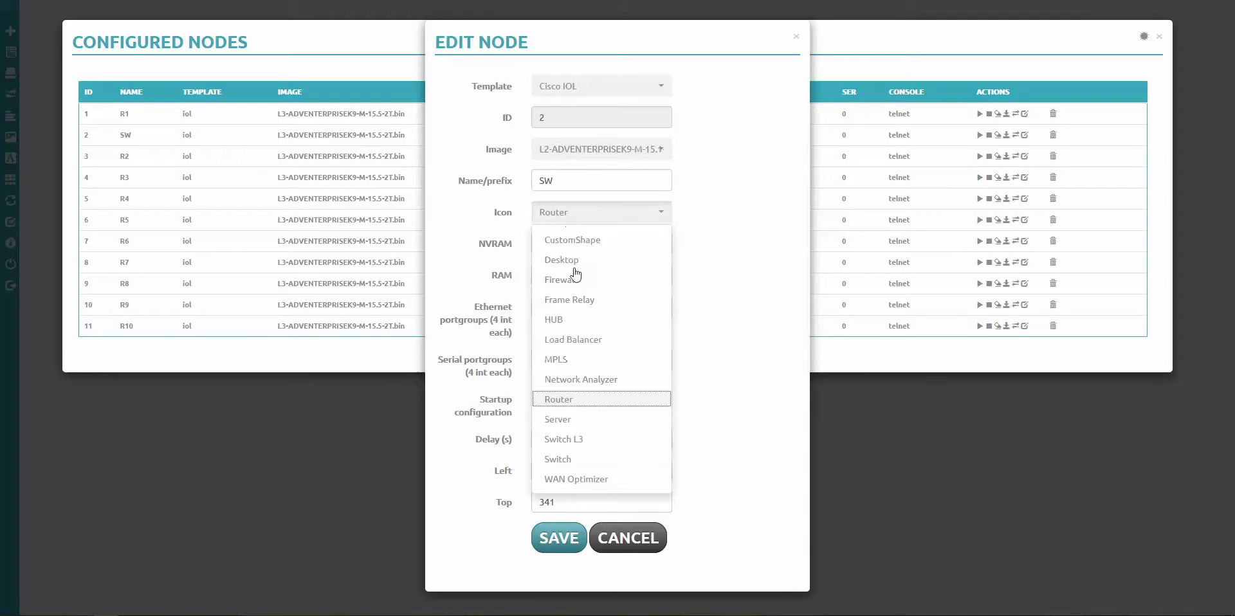
click(570, 440)
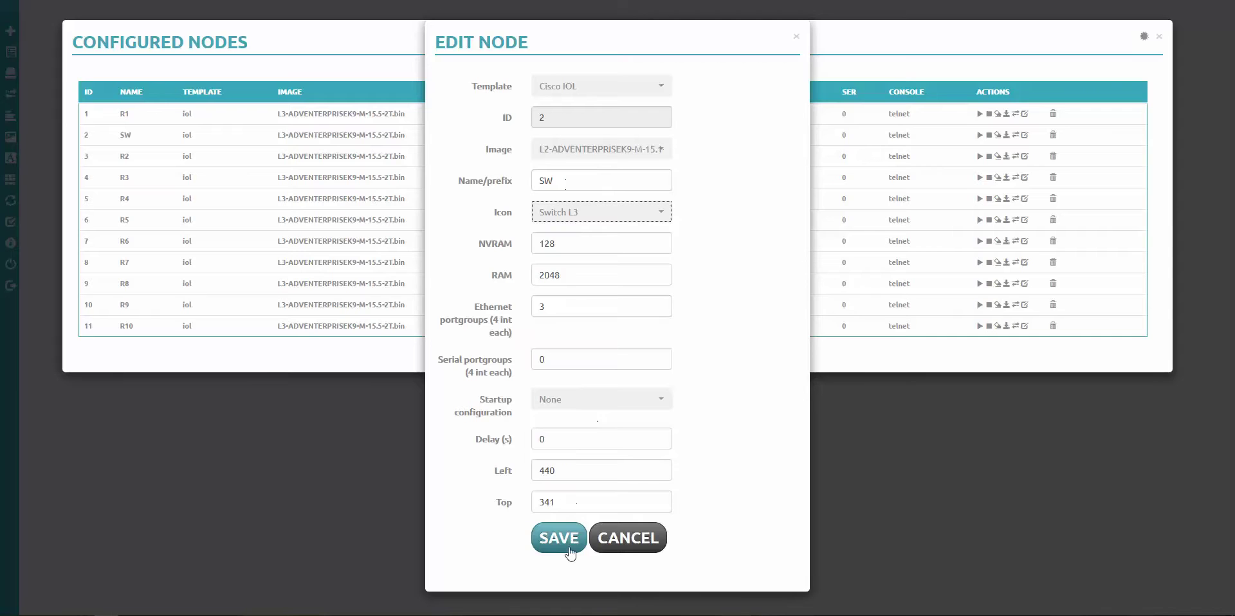
click(560, 537)
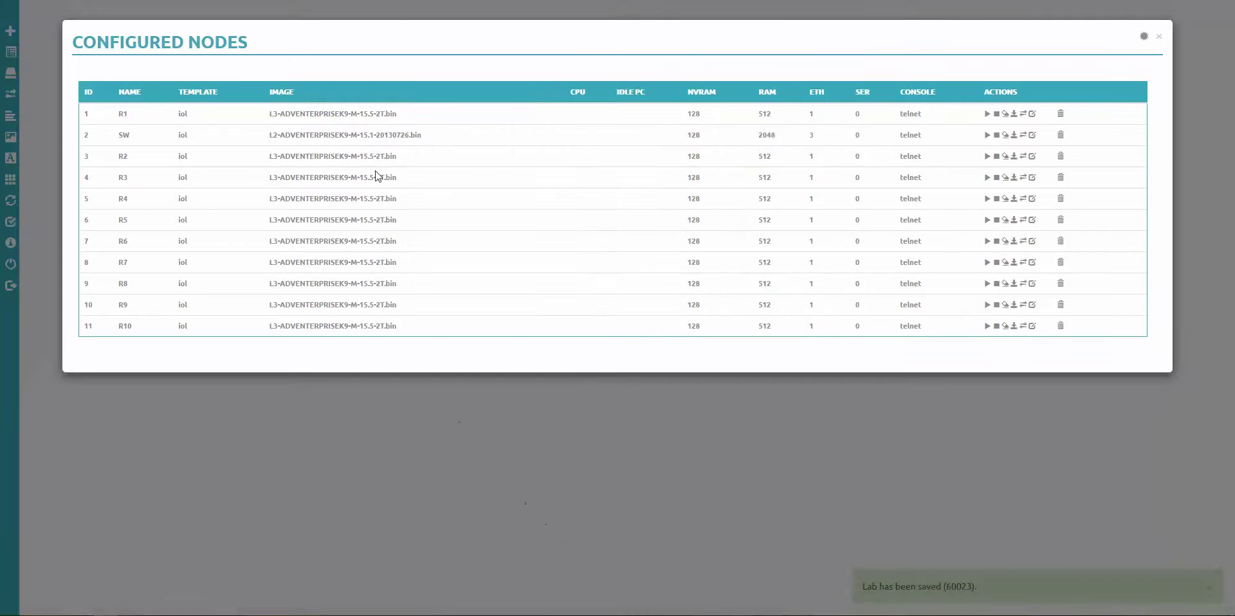
click(1033, 157)
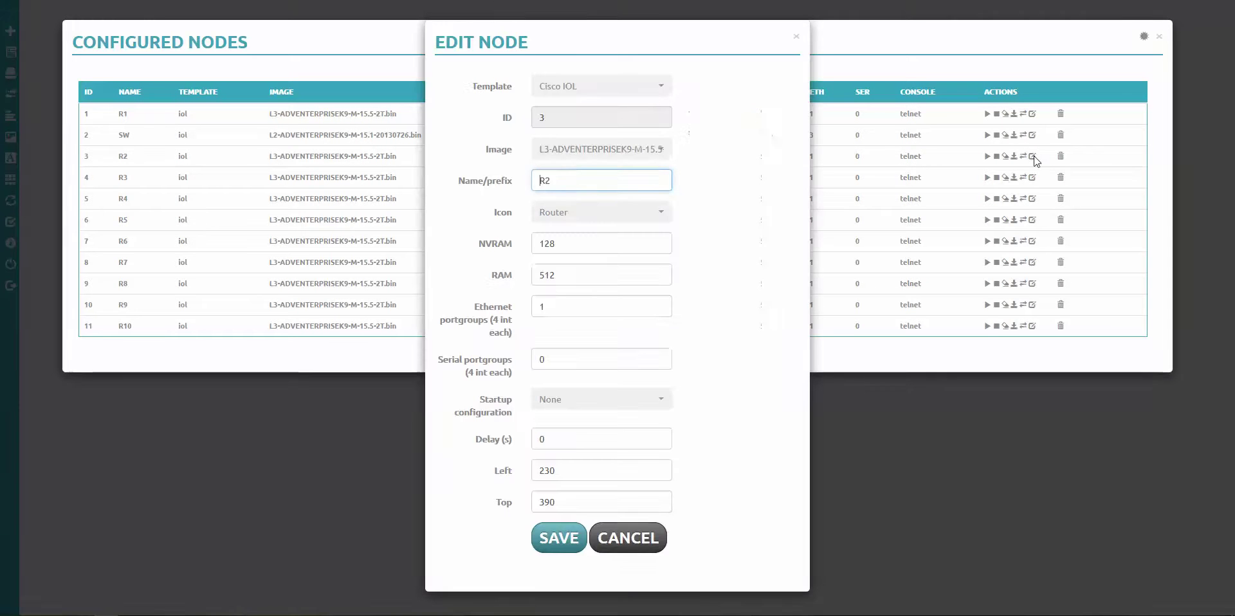
click(635, 542)
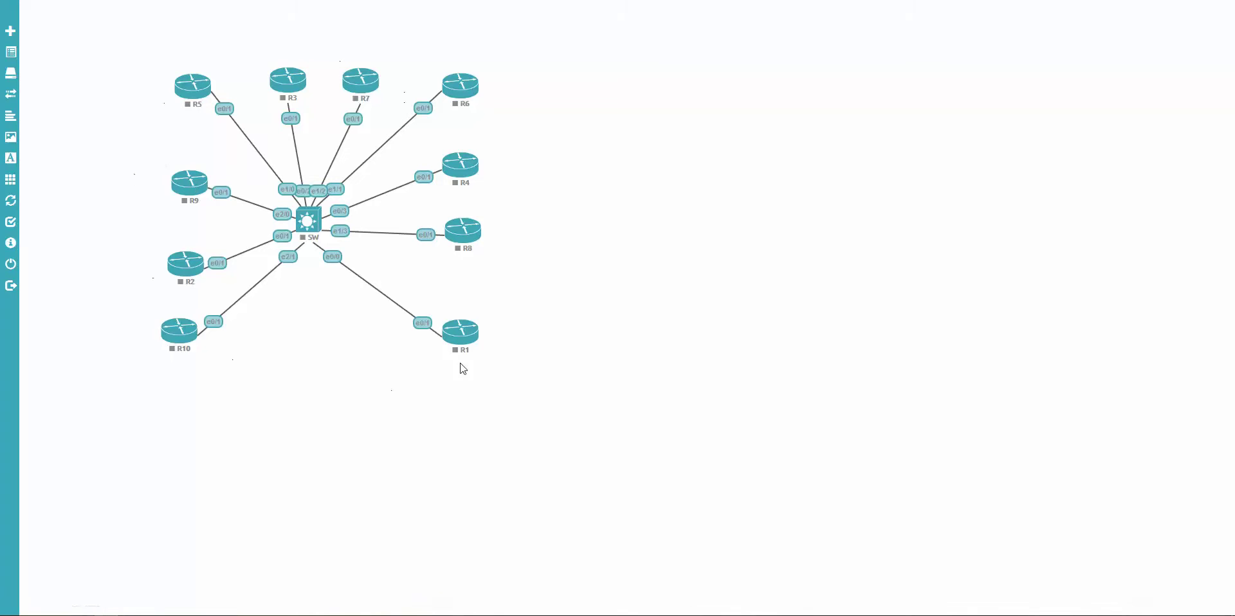
mouse_move(463, 348)
mouse_down()
mouse_move(345, 298)
mouse_move(458, 348)
mouse_move(445, 368)
mouse_move(458, 348)
mouse_up()
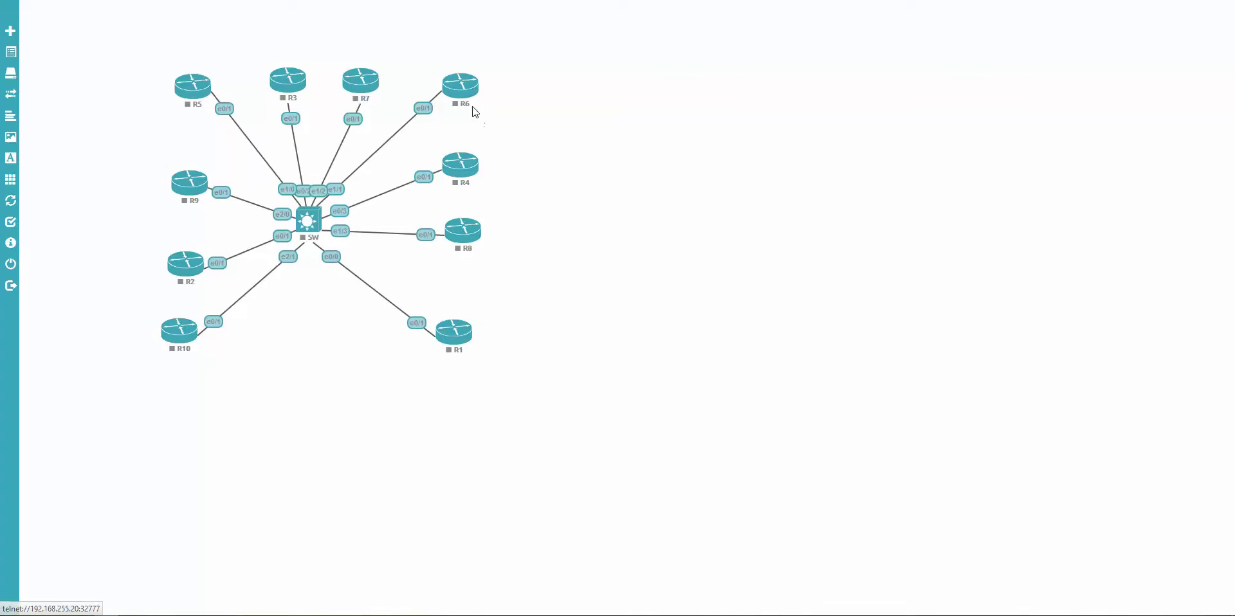
drag(463, 93, 457, 100)
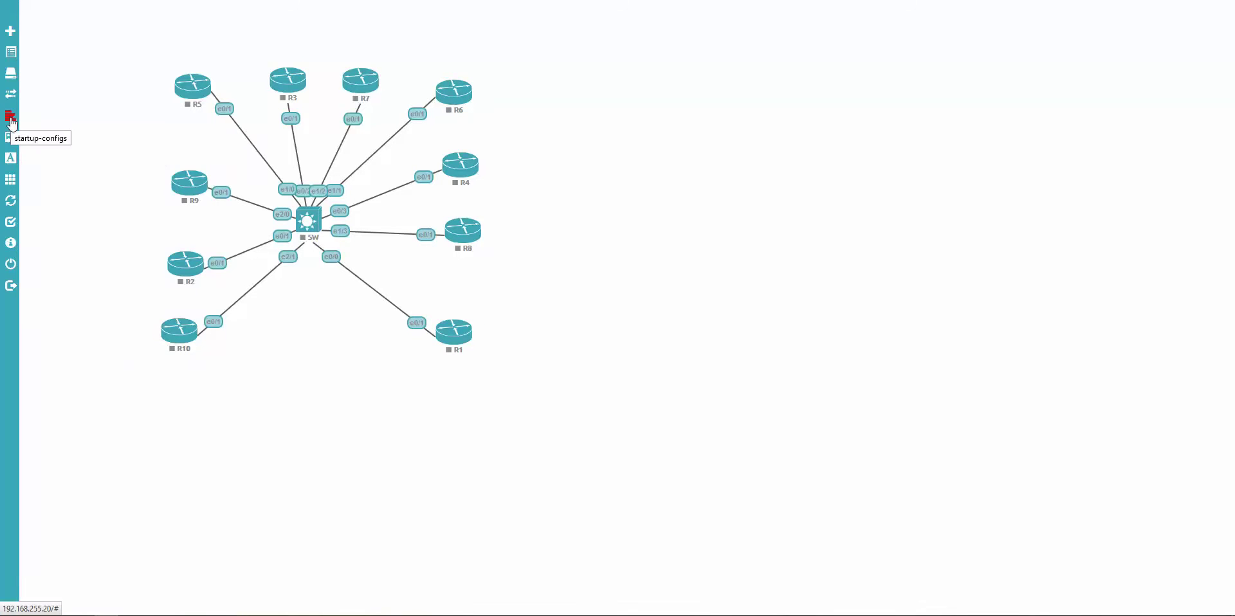
click(11, 120)
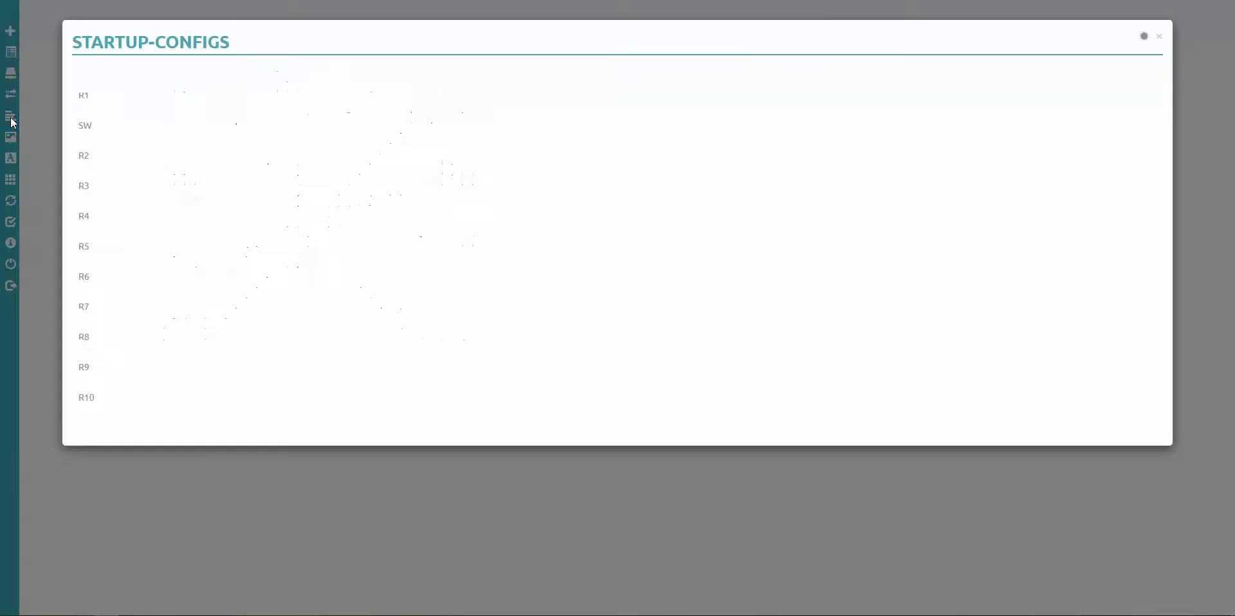
click(83, 96)
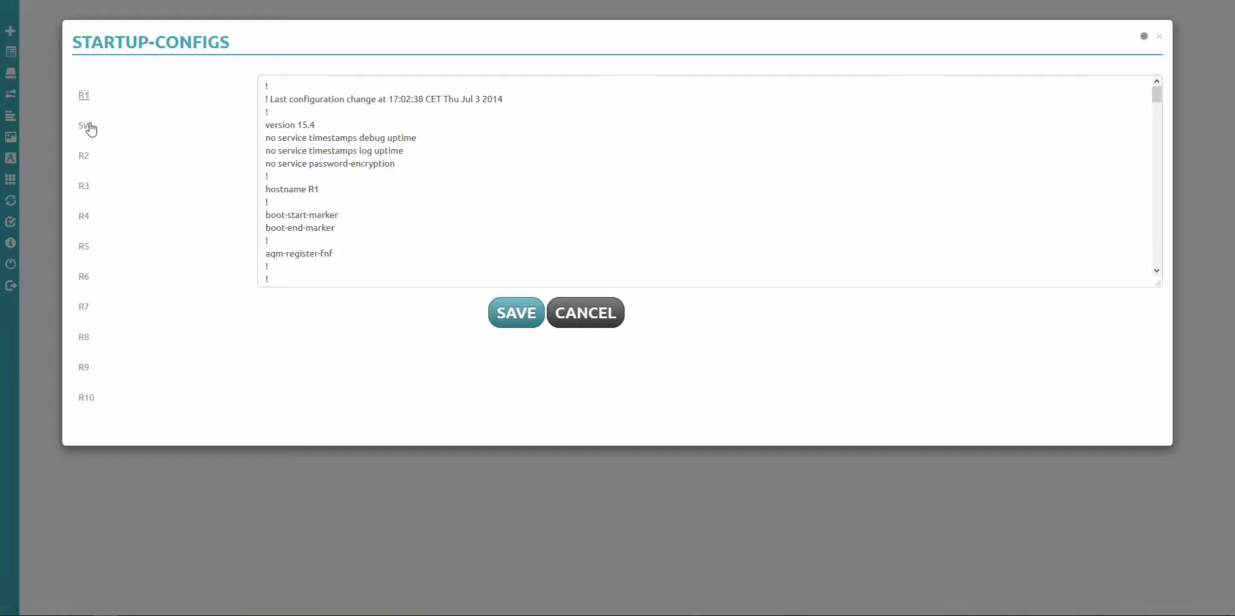
click(85, 127)
click(84, 186)
click(85, 217)
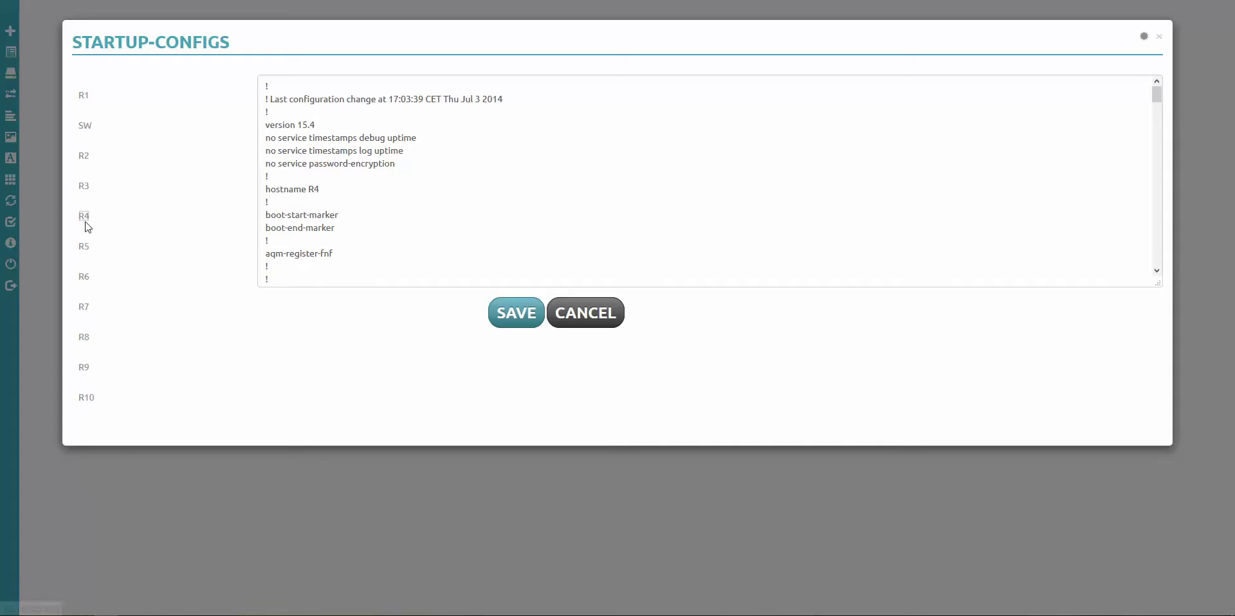
click(605, 320)
click(11, 181)
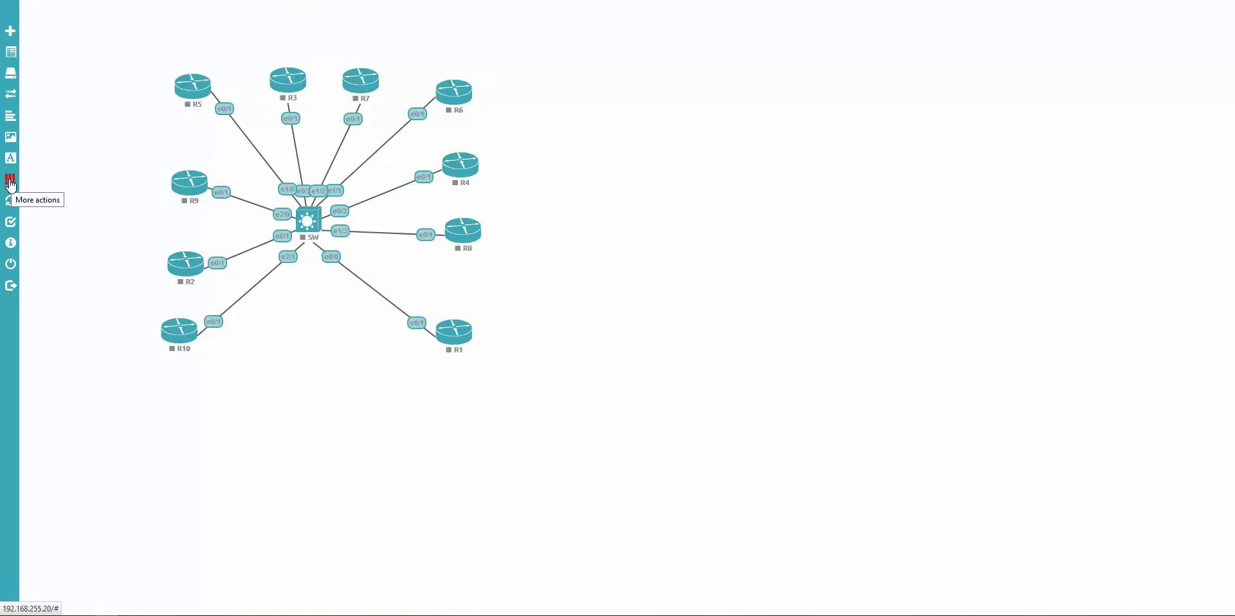
- Wipe all nodes, set every startup-cfg to exported, and start all nodes
click(10, 180)
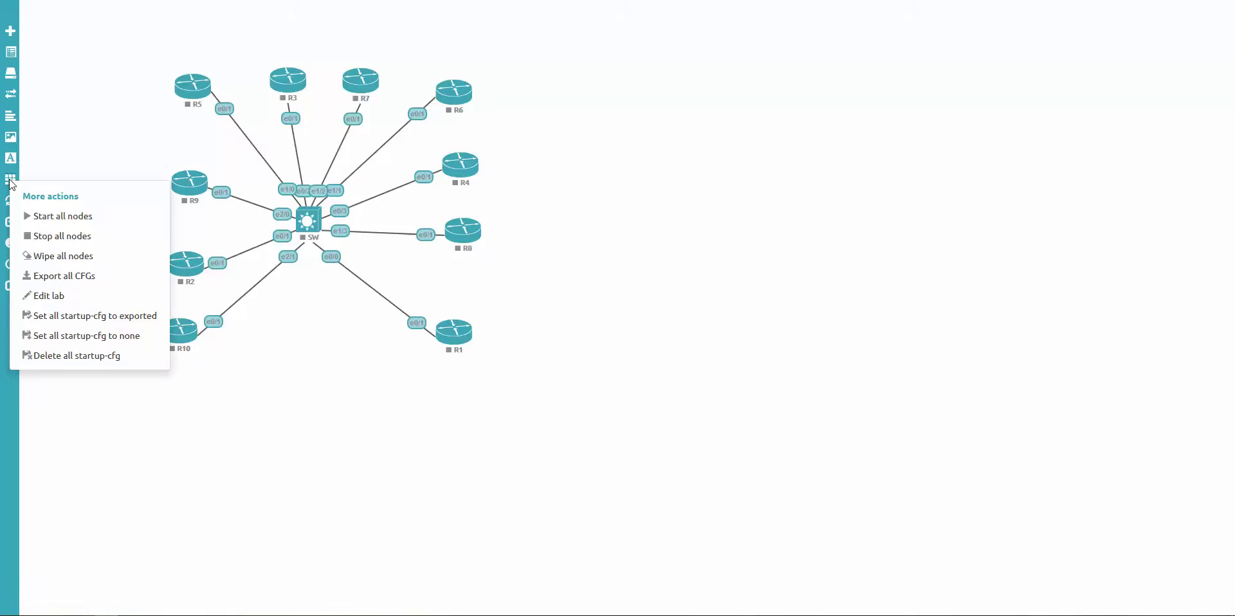
click(63, 257)
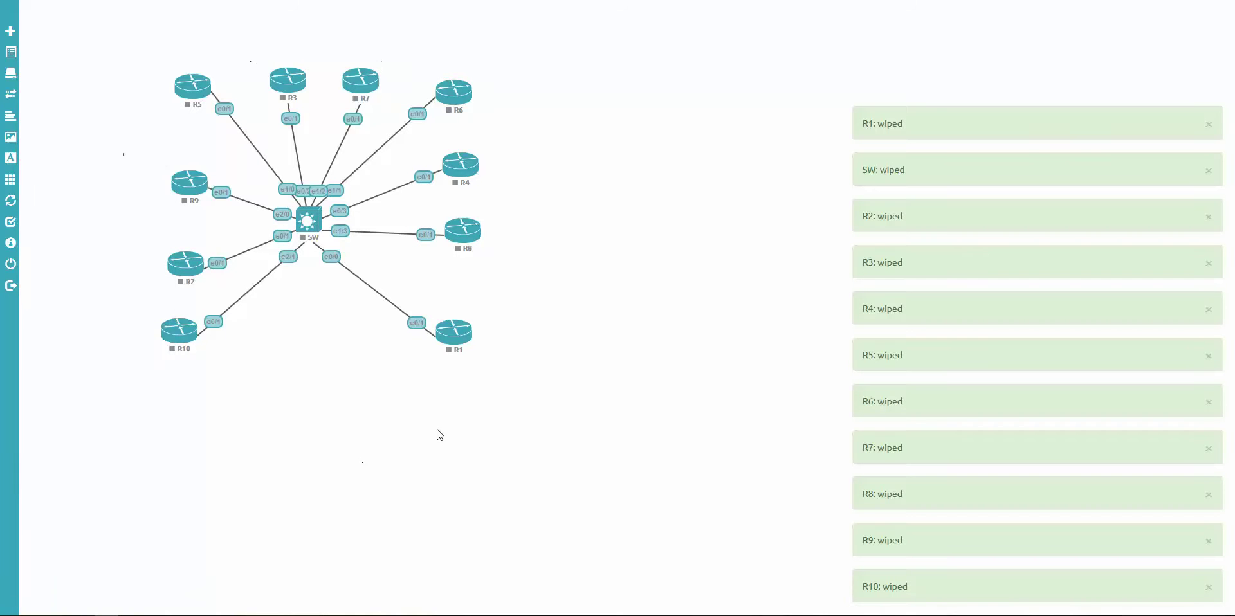
click(11, 181)
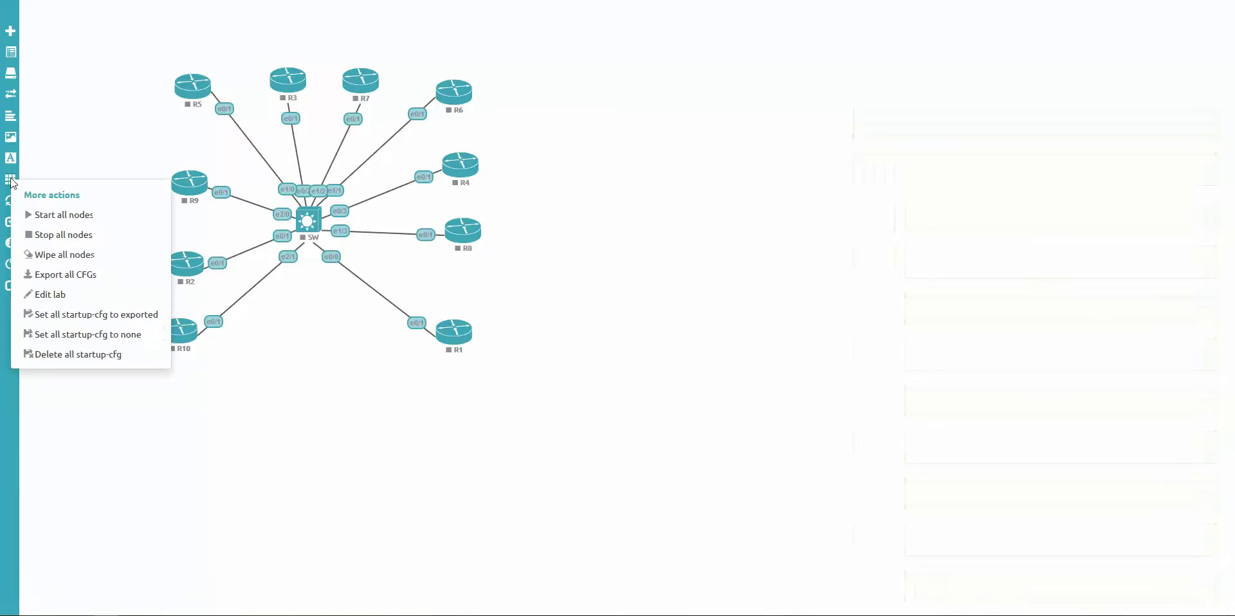
click(87, 315)
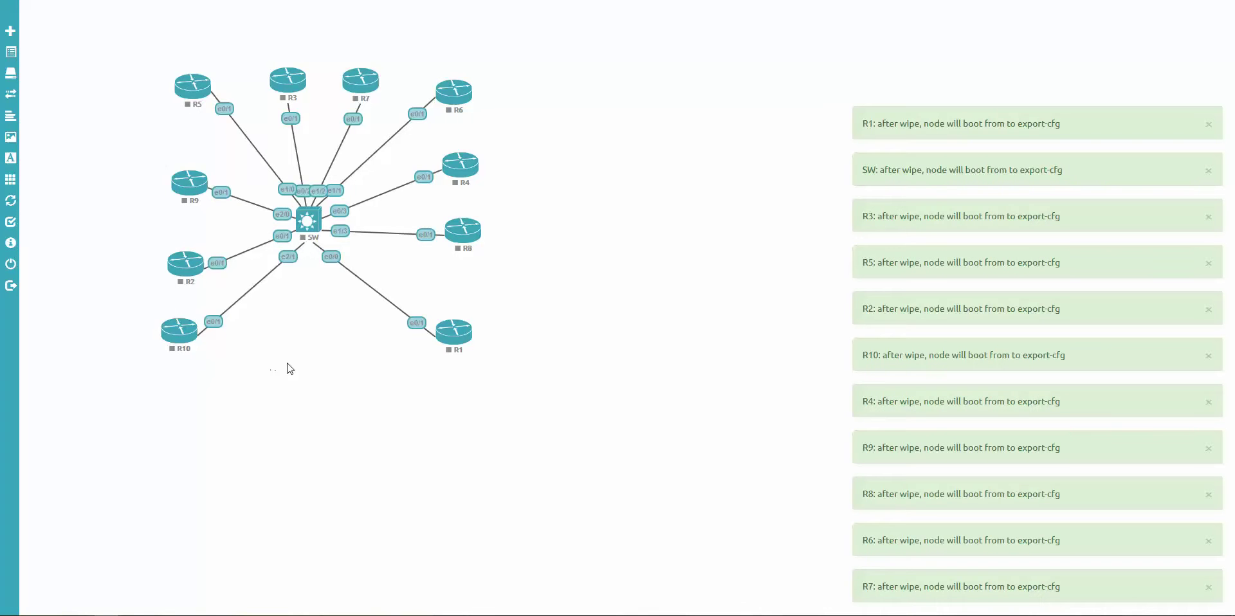
click(11, 182)
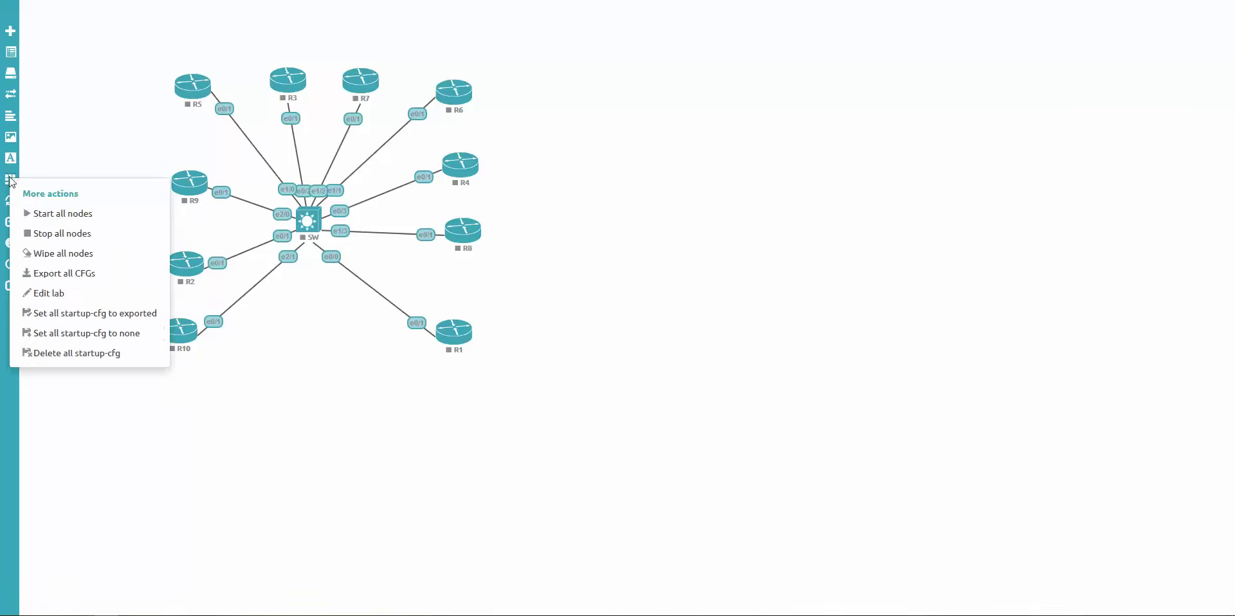
click(84, 215)
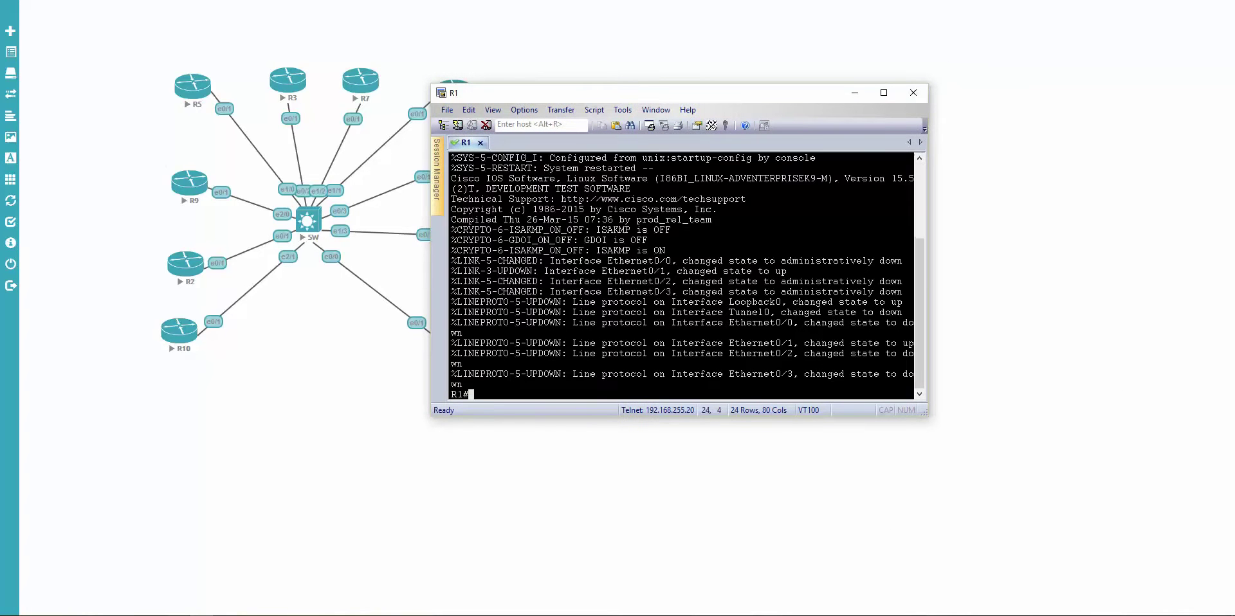
- Run 'sh run' on R1 and page through to confirm the Tunnel0 DMVPN settings
key(Return)
key(Return)
key(Return)
key(Return)
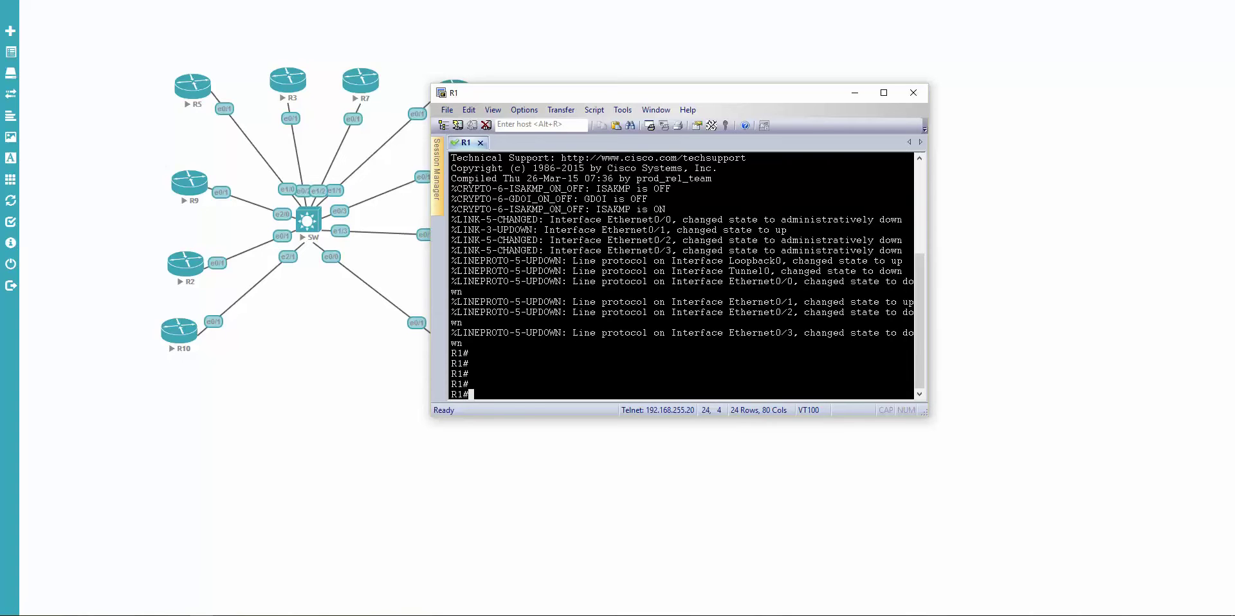
drag(450, 353, 469, 354)
text(sh)
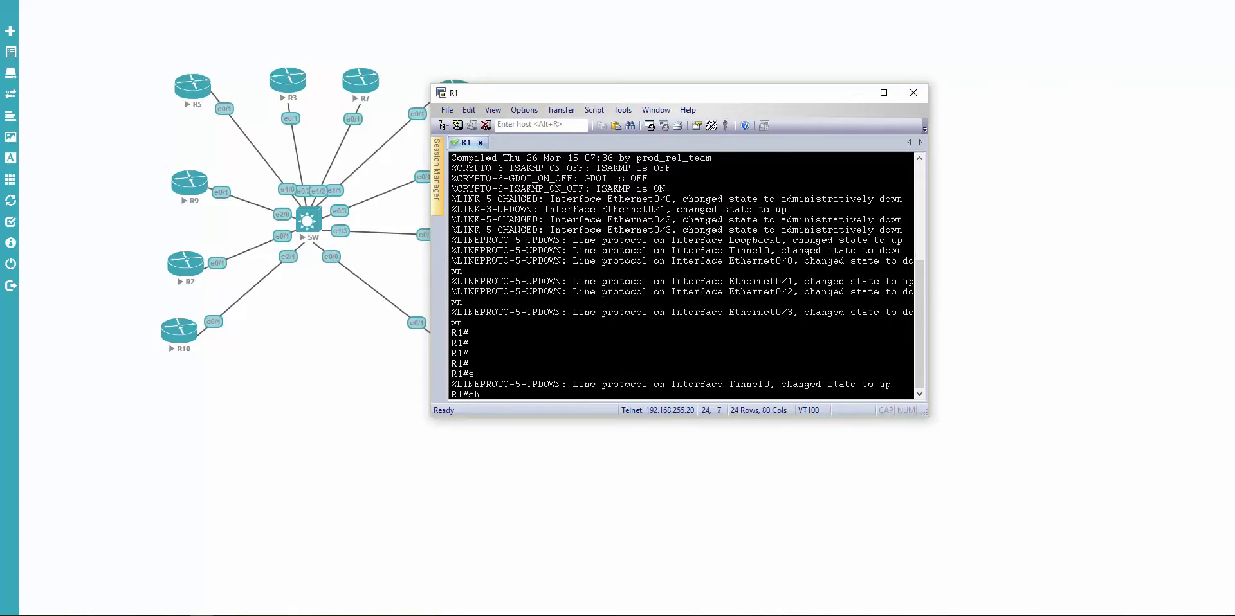
text( run)
key(Return)
key(space)
key(space)
key(space)
key(space)
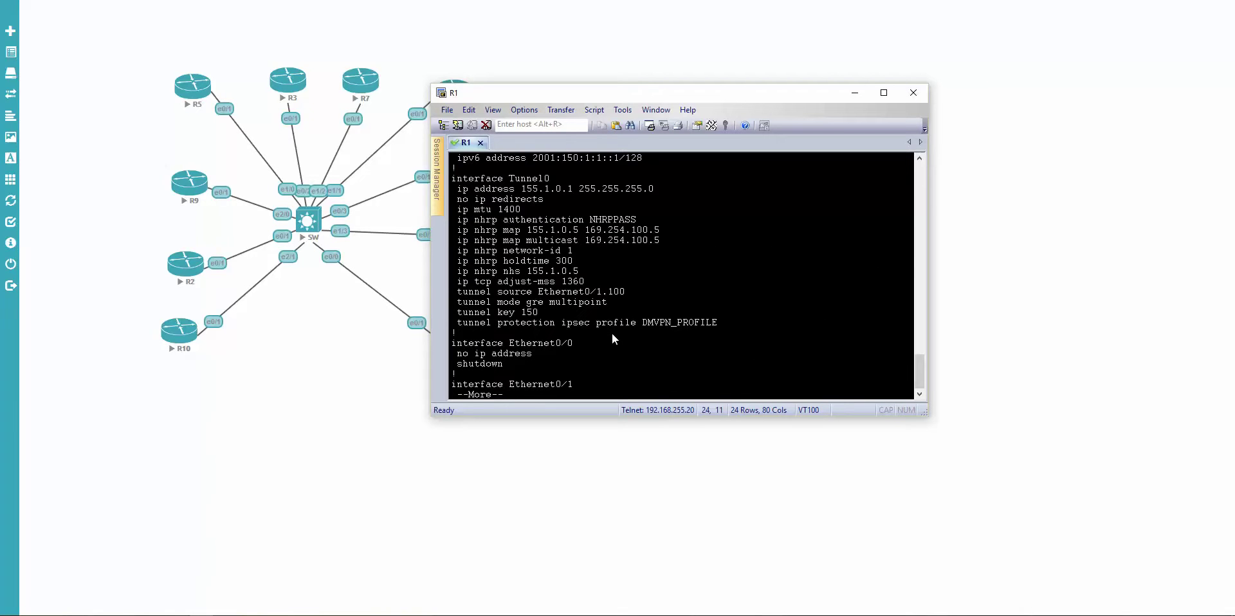
key(q)
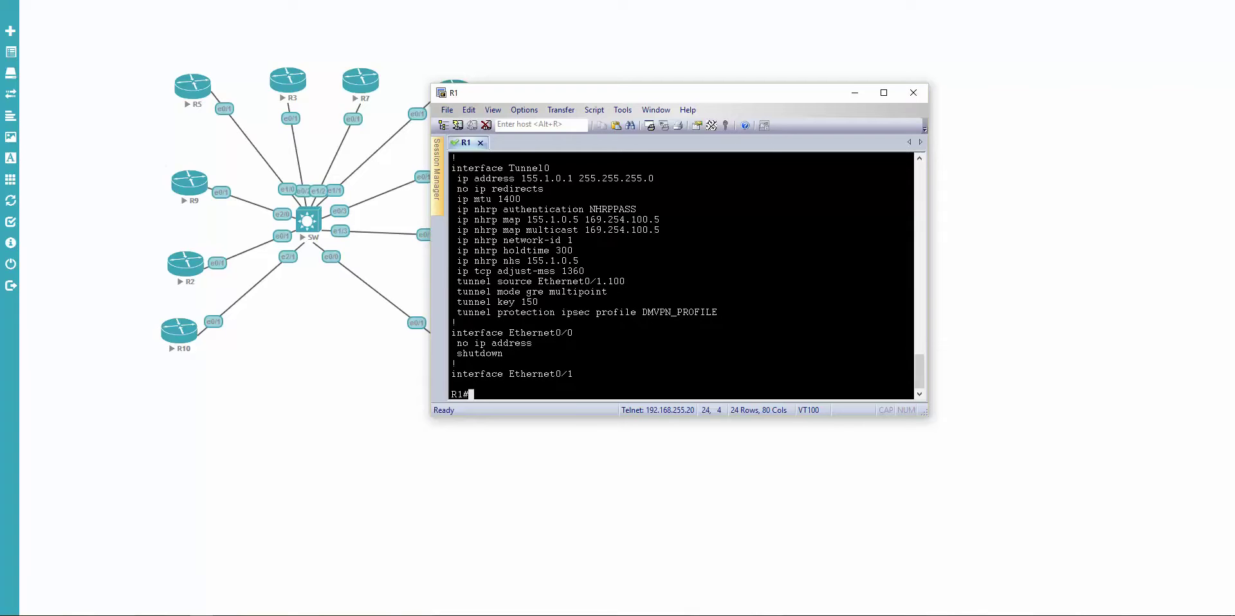
- Close R1's SecureCRT console, then stop all nodes and start them again
click(914, 92)
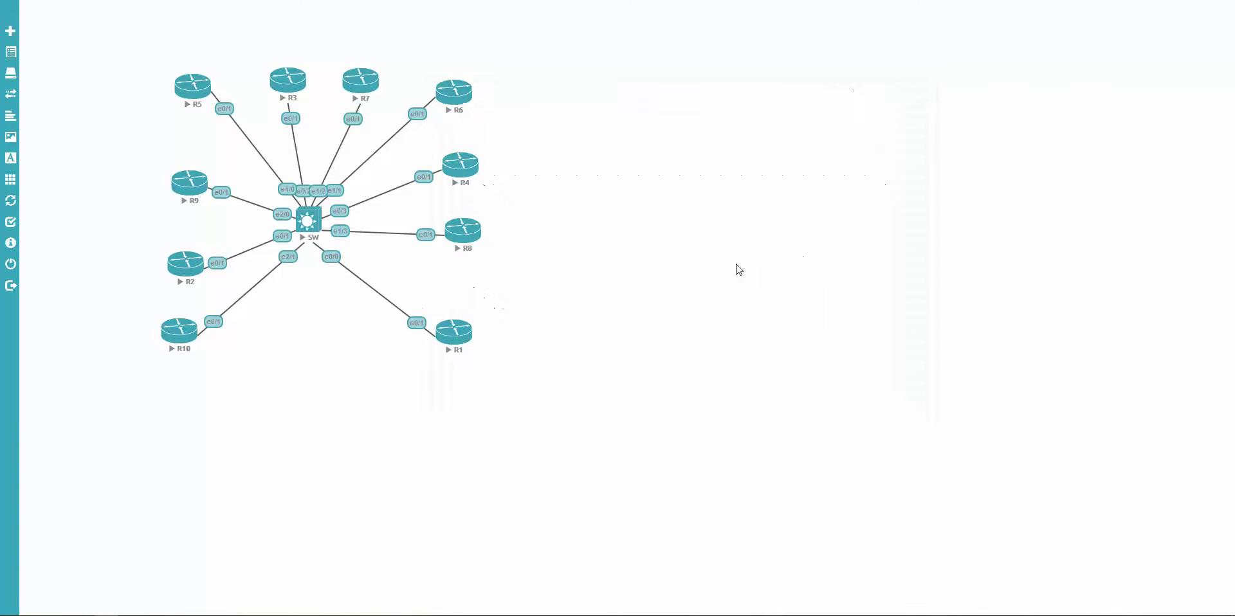
click(11, 181)
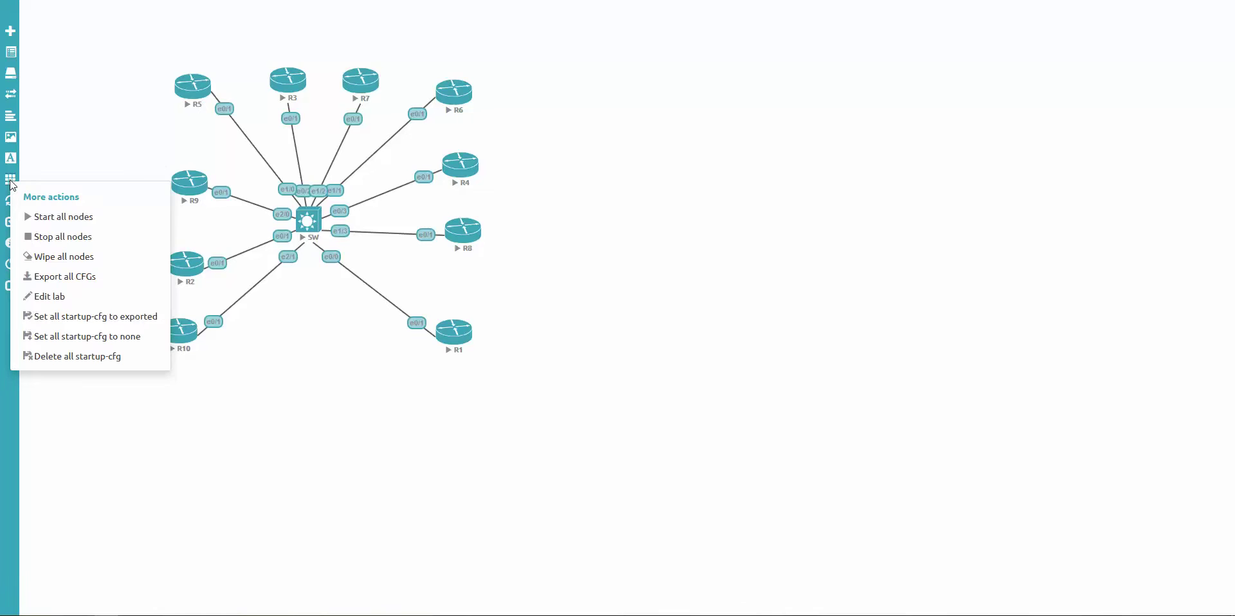
click(51, 237)
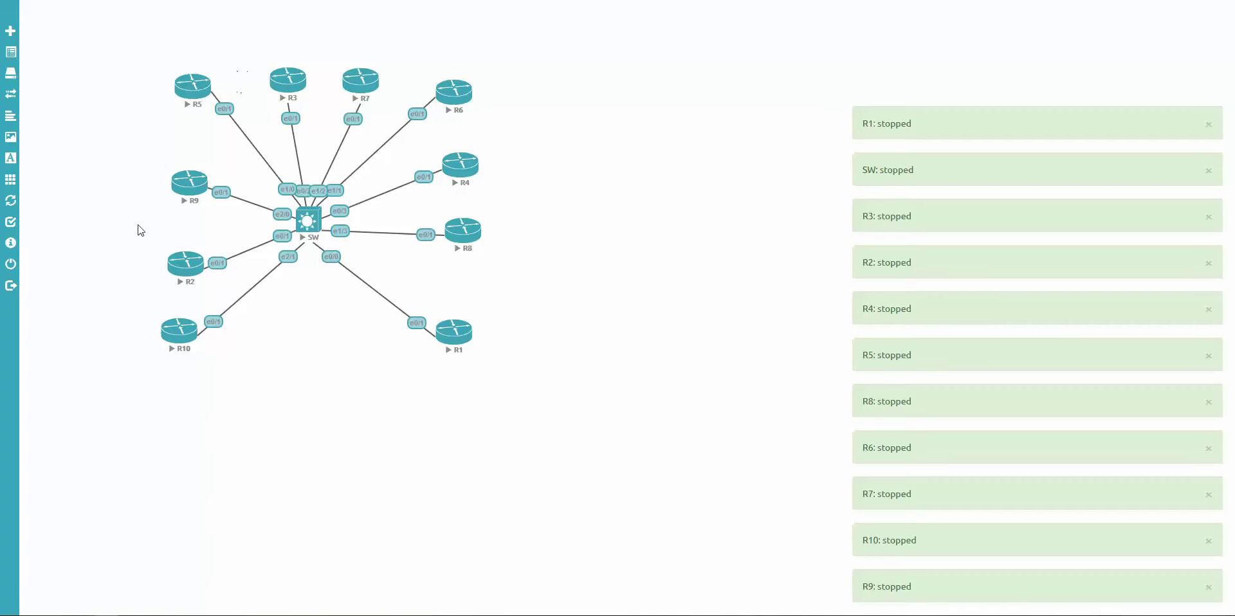
click(11, 182)
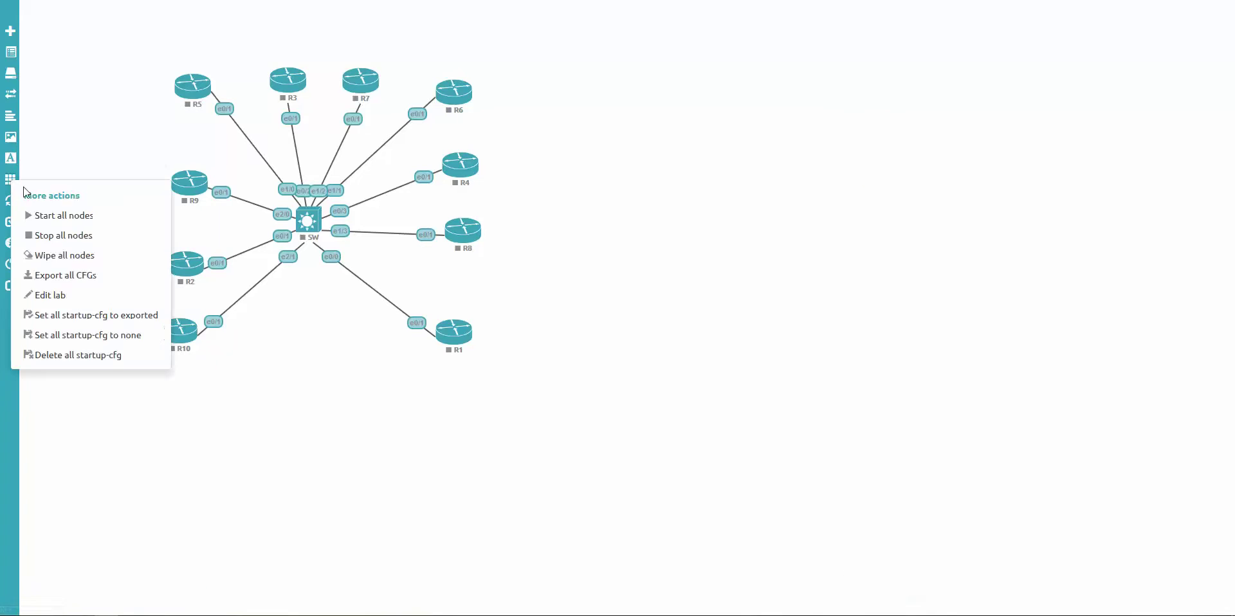
click(83, 219)
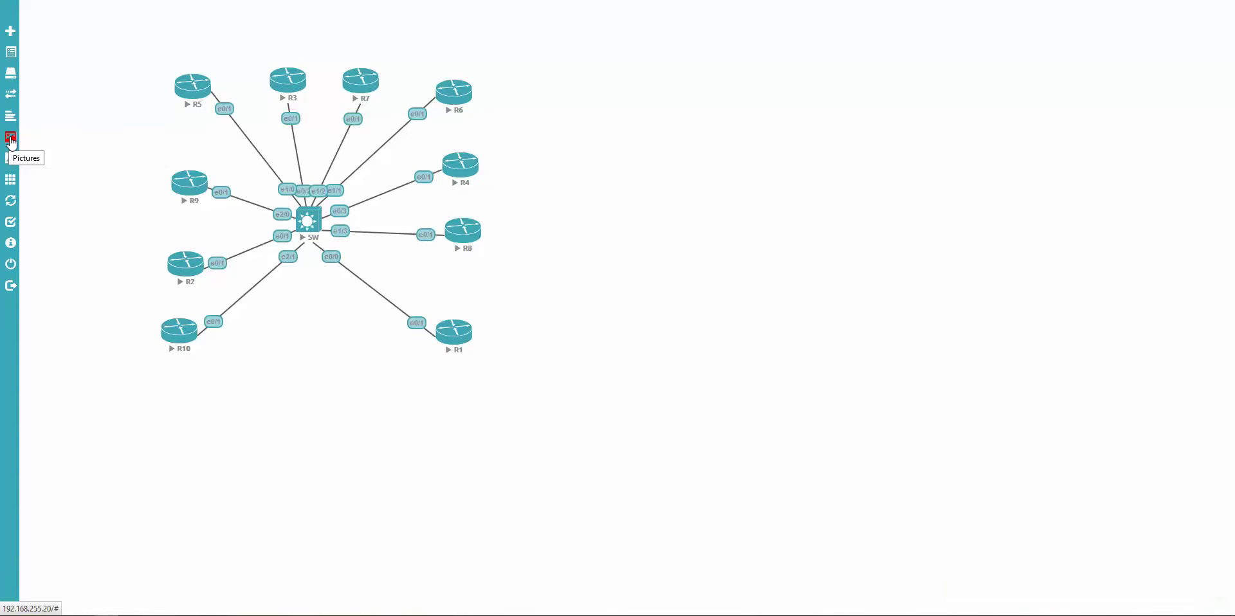
- View the 1INE picture, check the empty Text objects list, then reopen 1INE
click(11, 139)
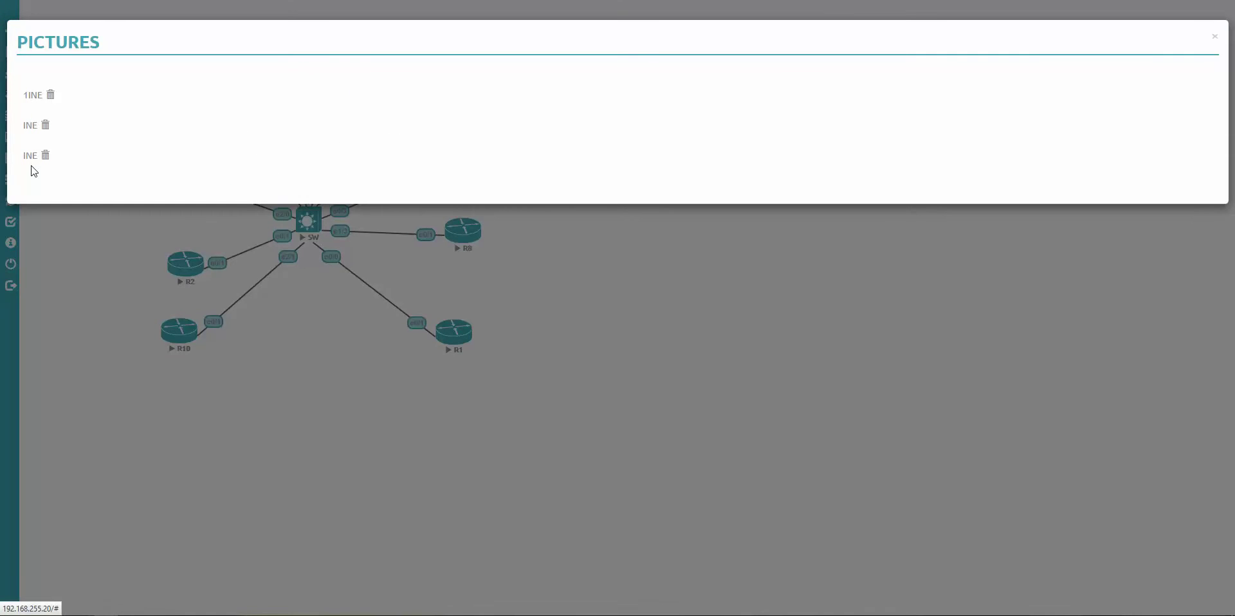
click(35, 97)
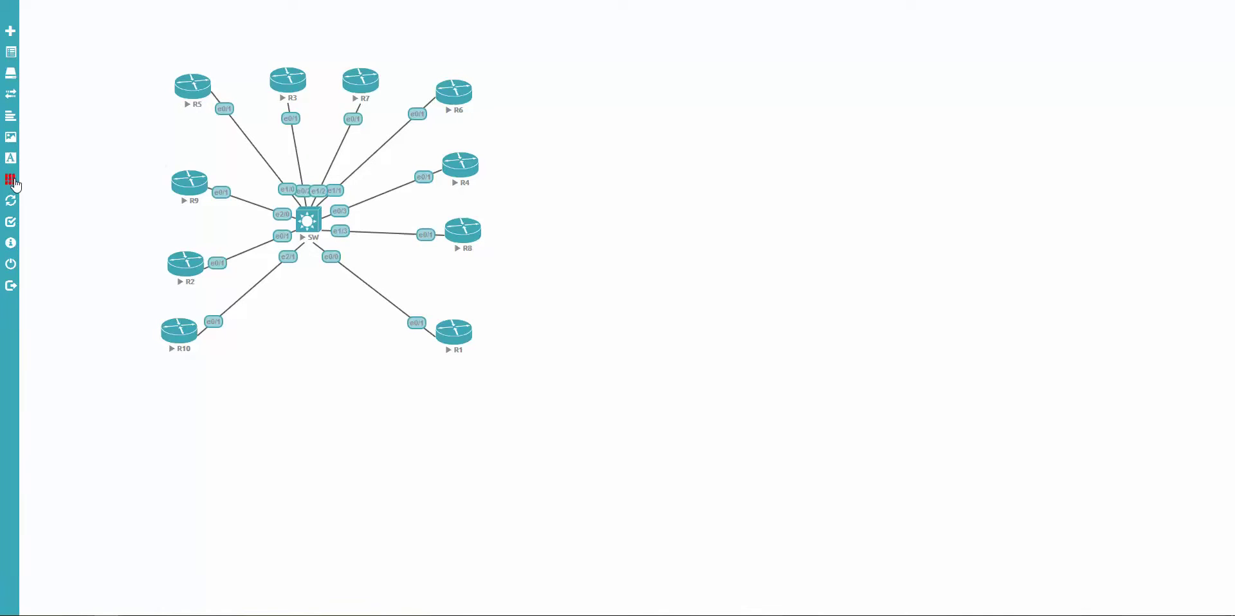
click(10, 159)
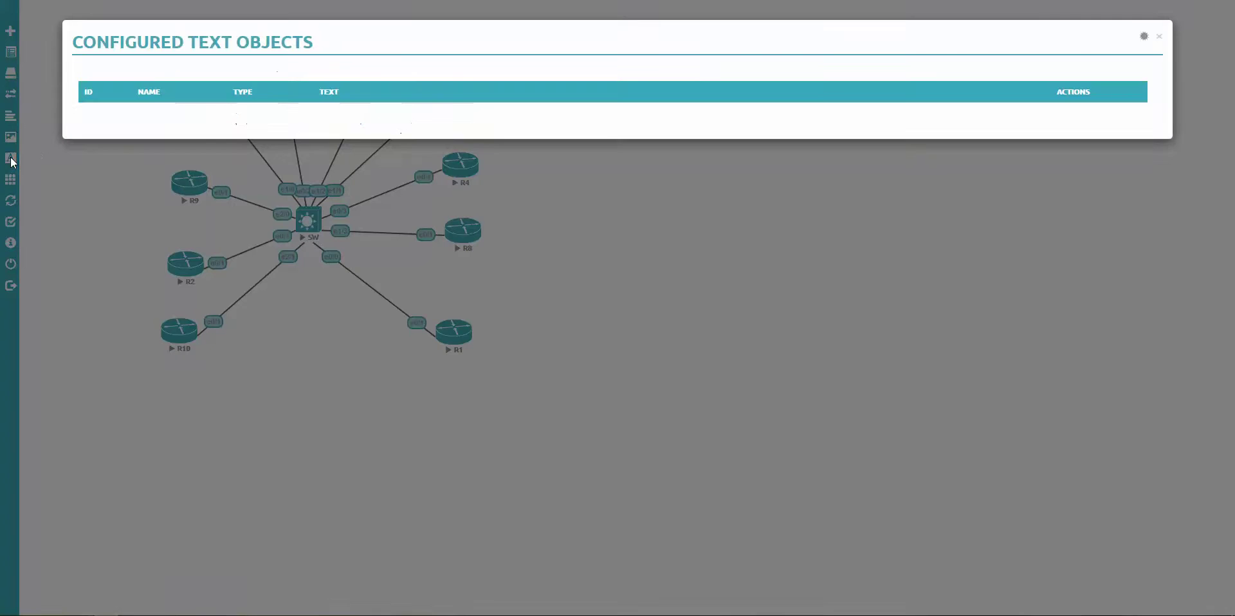
click(1159, 37)
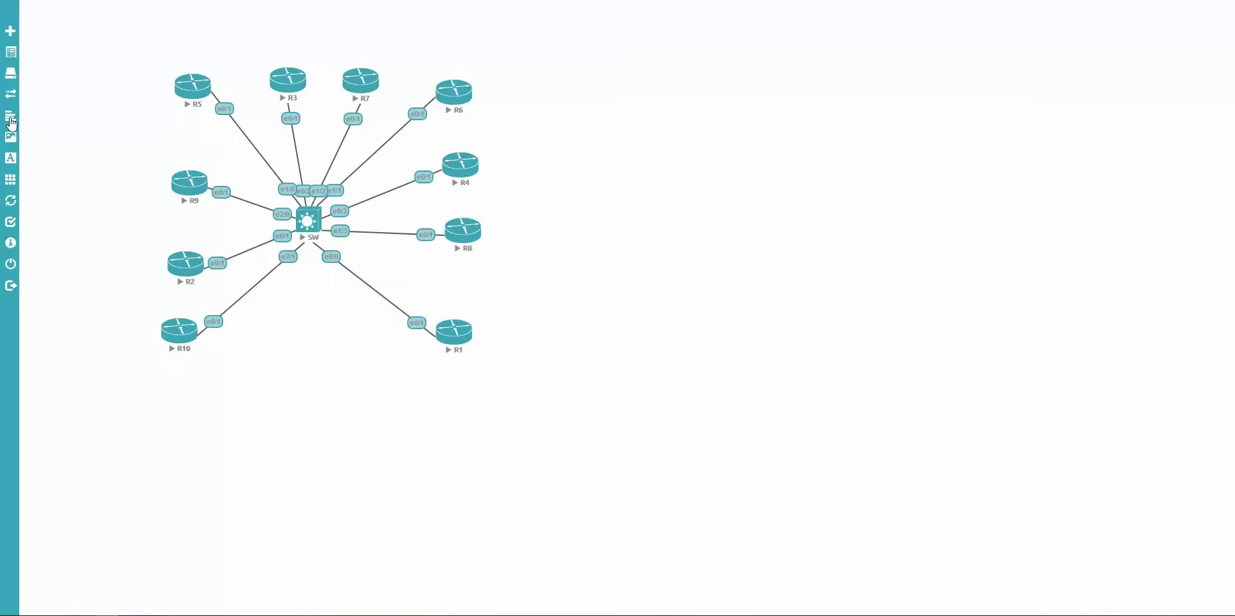
click(10, 138)
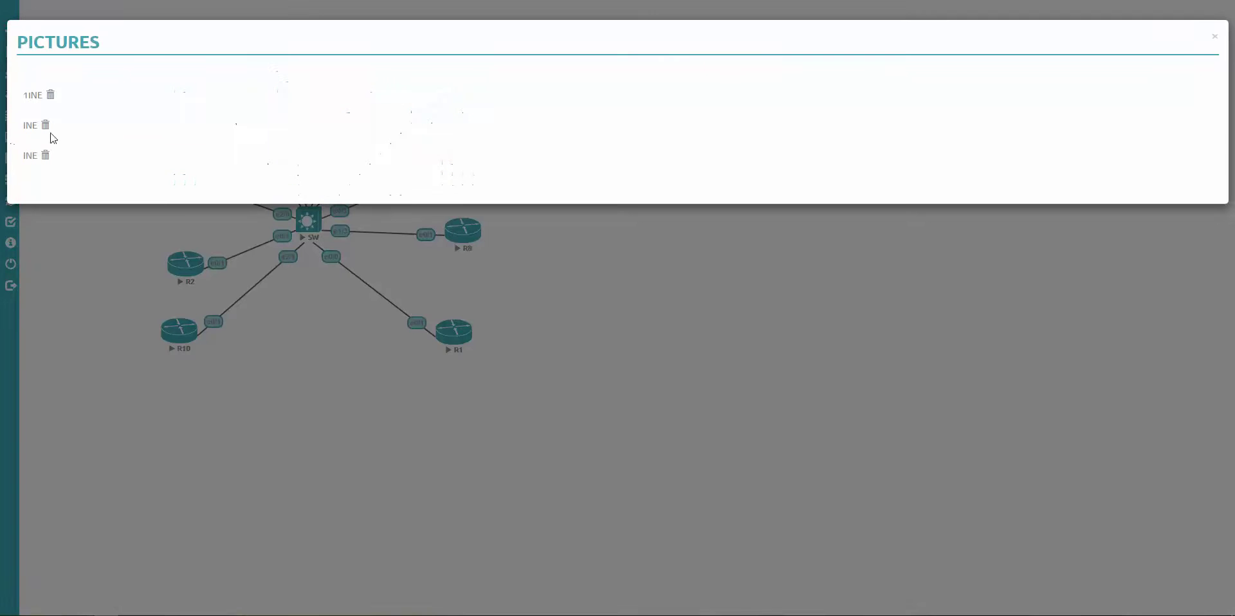
click(31, 97)
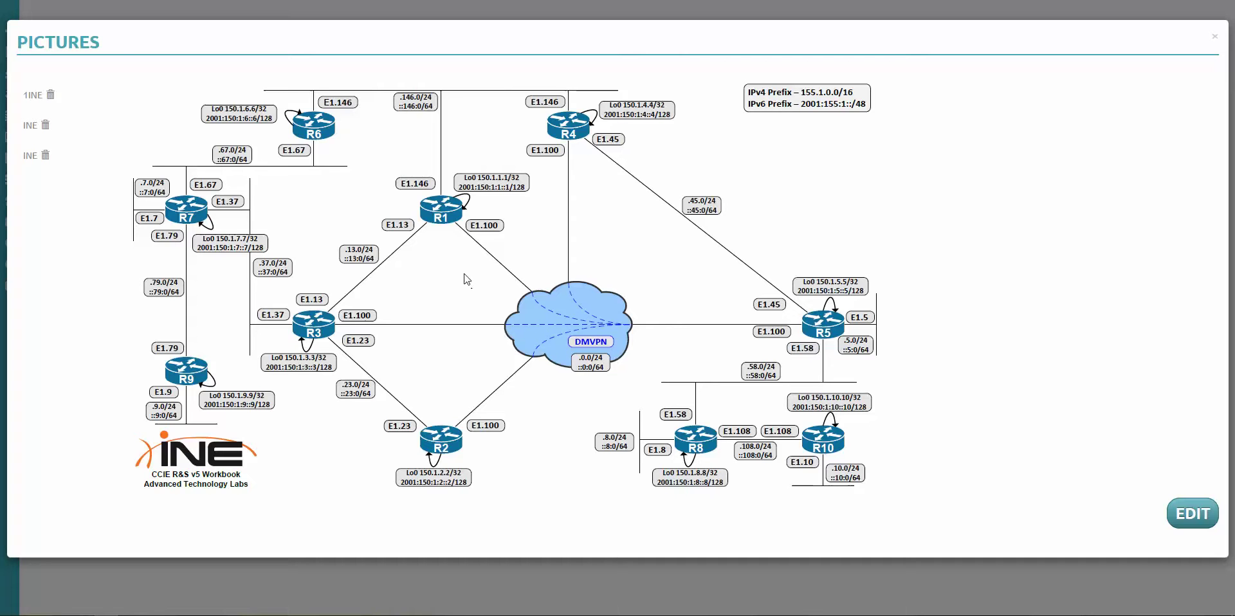
- Close the pictures view, stop all nodes, and reload the lab page in a new tab
click(1215, 37)
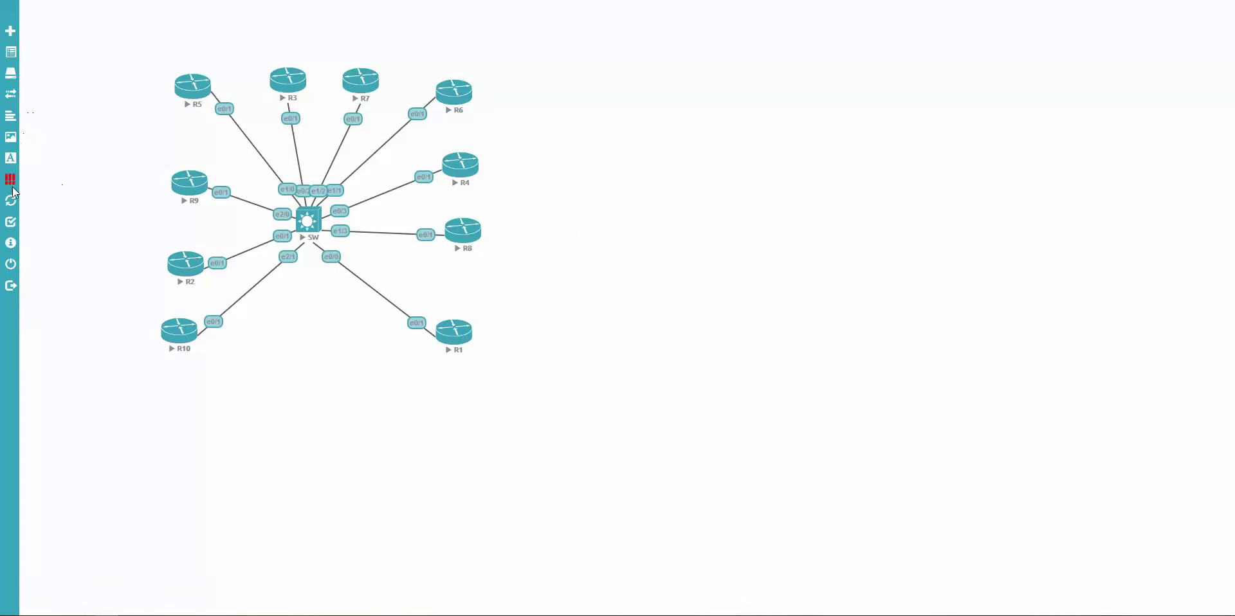
click(10, 179)
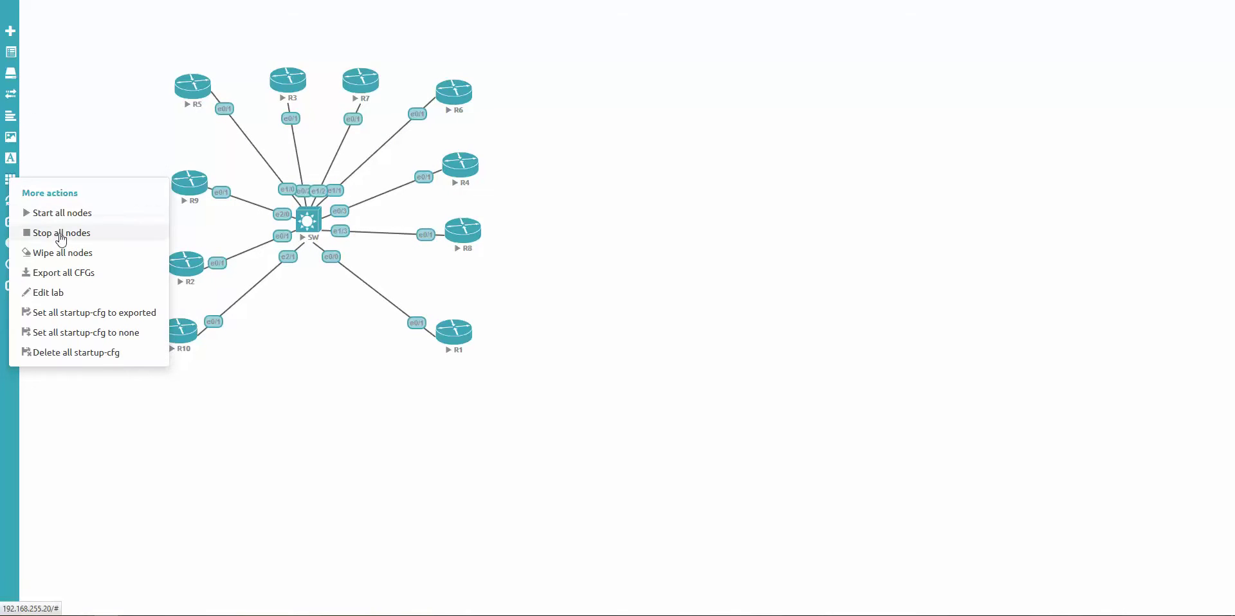
click(61, 236)
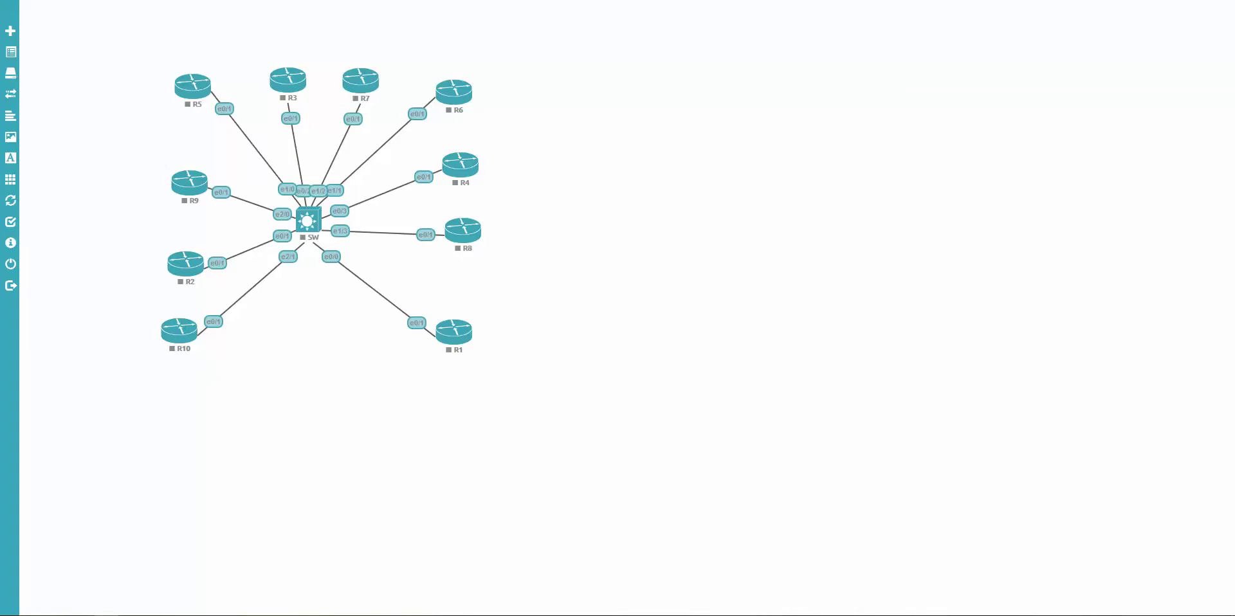
key(ctrl+t)
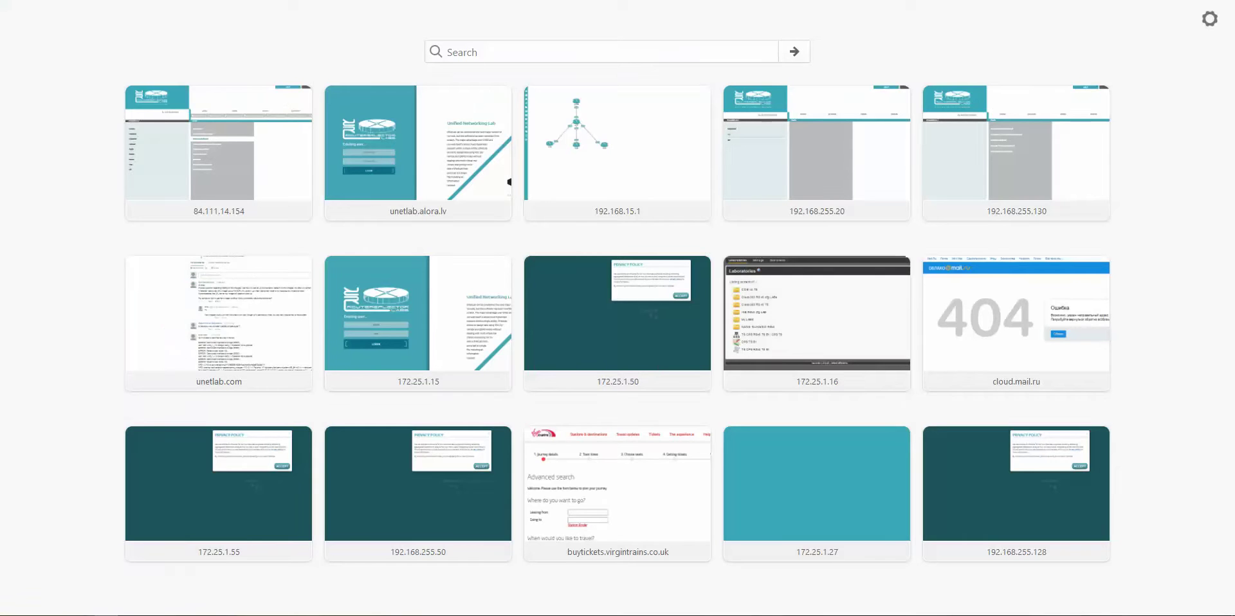
key(Down)
key(Return)
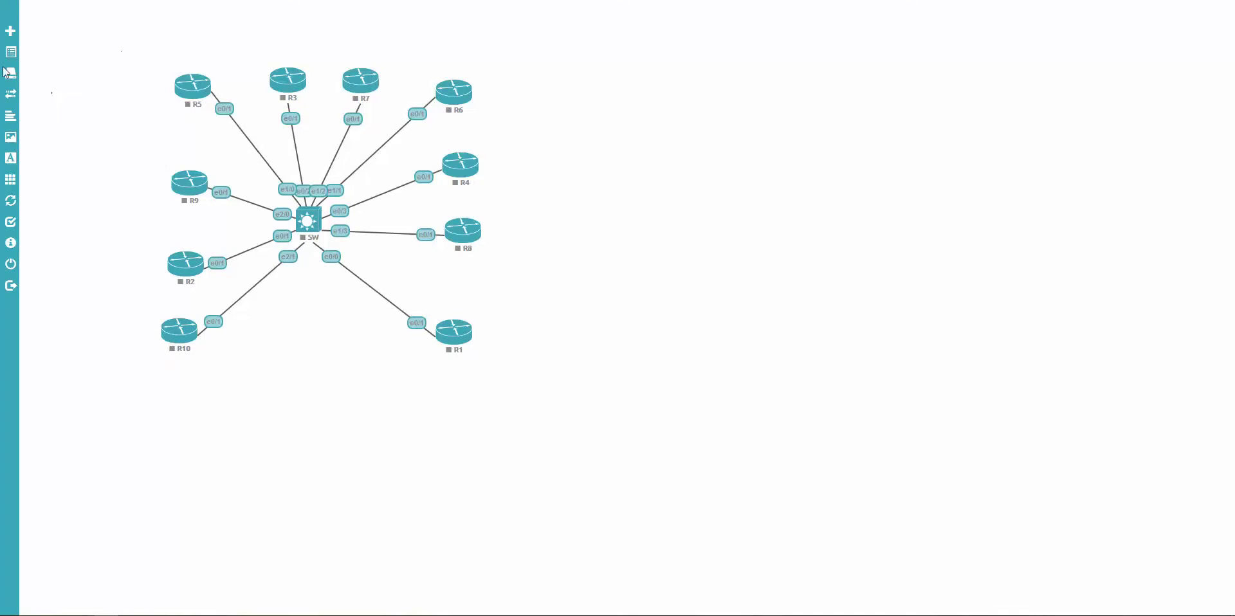
click(10, 73)
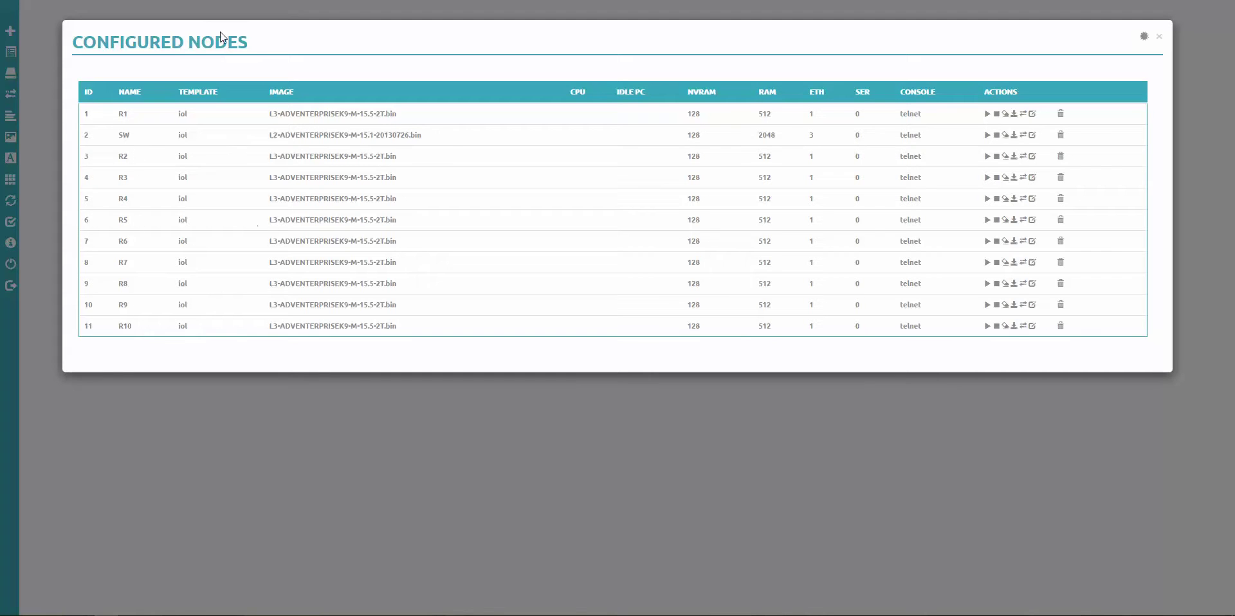
key(Escape)
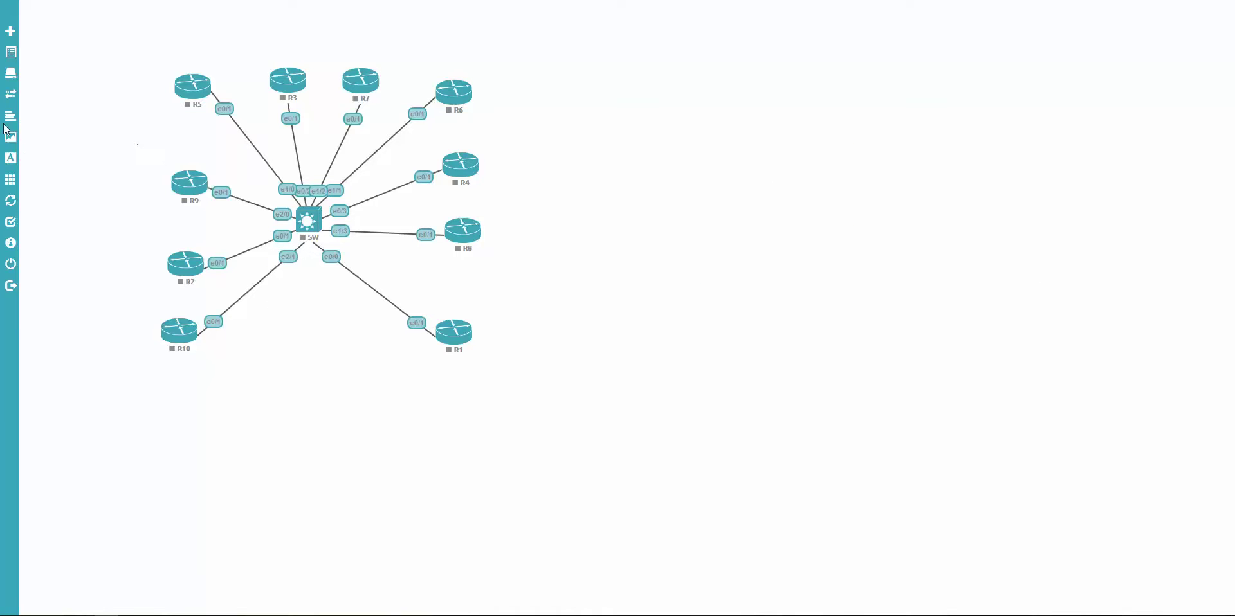
- Preview both INE pictures, then open the image map editor for 1INE IP v5 diag
click(11, 138)
click(30, 125)
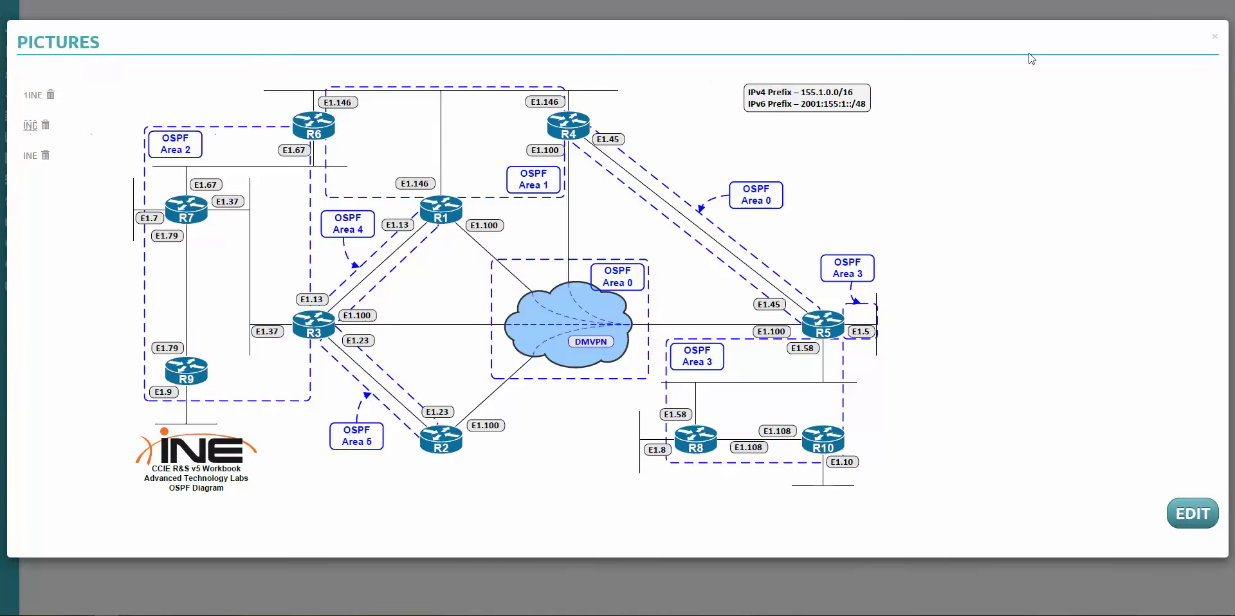
click(33, 95)
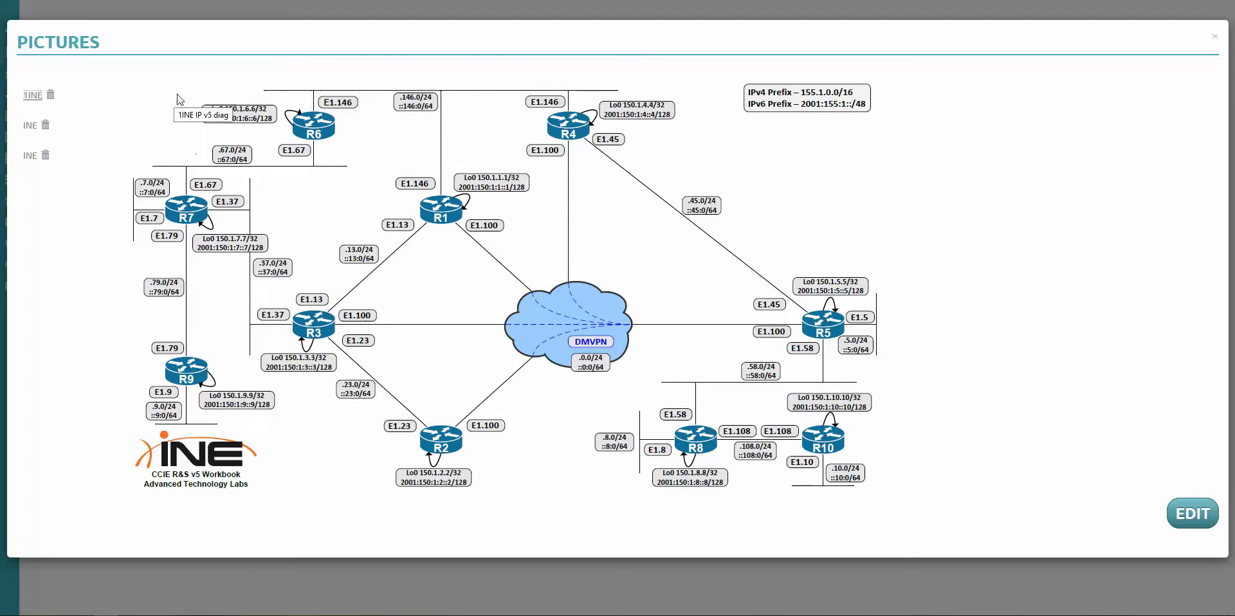
click(1193, 514)
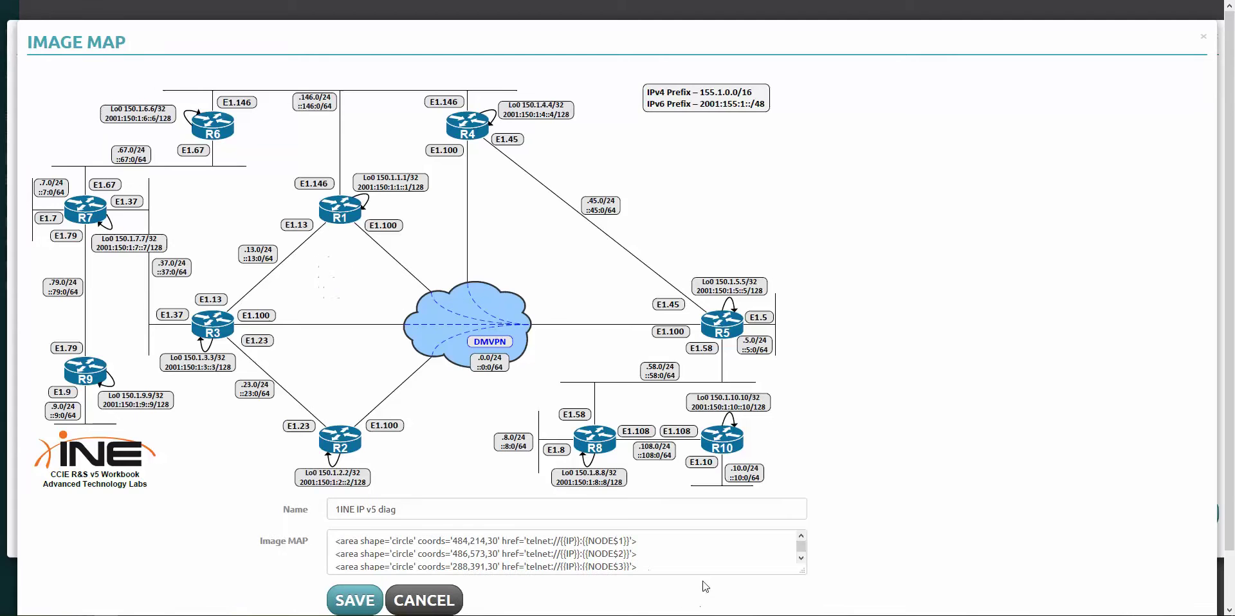
- Delete the old image map text and add circle areas over routers R1, R2 and R3
drag(356, 554, 678, 596)
key(Delete)
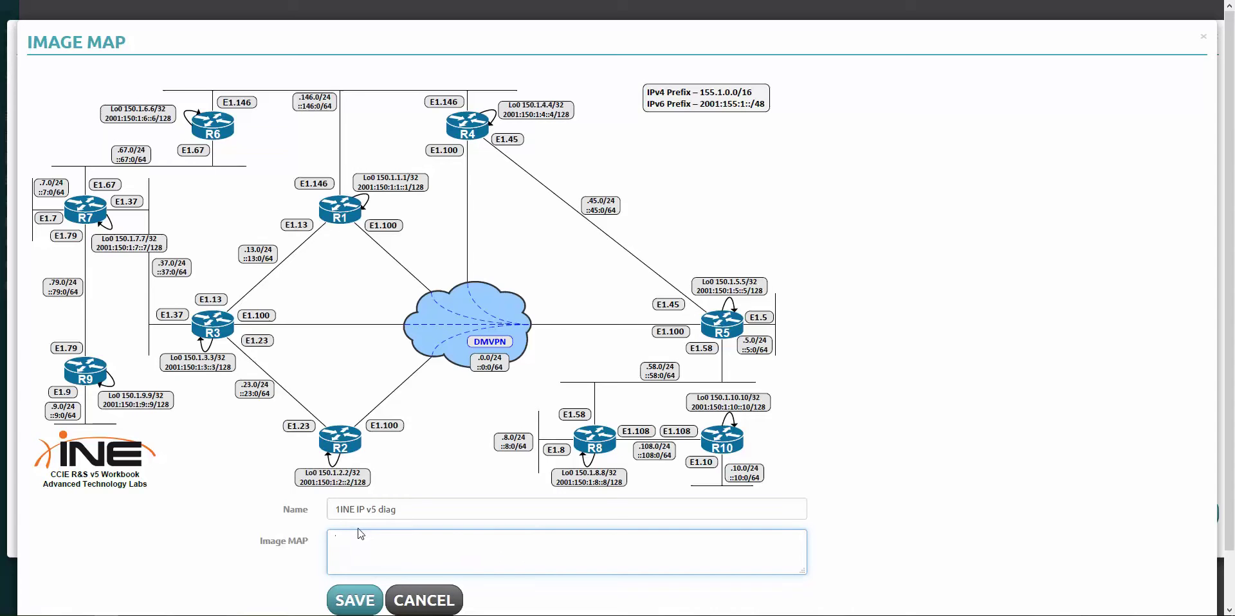
click(341, 216)
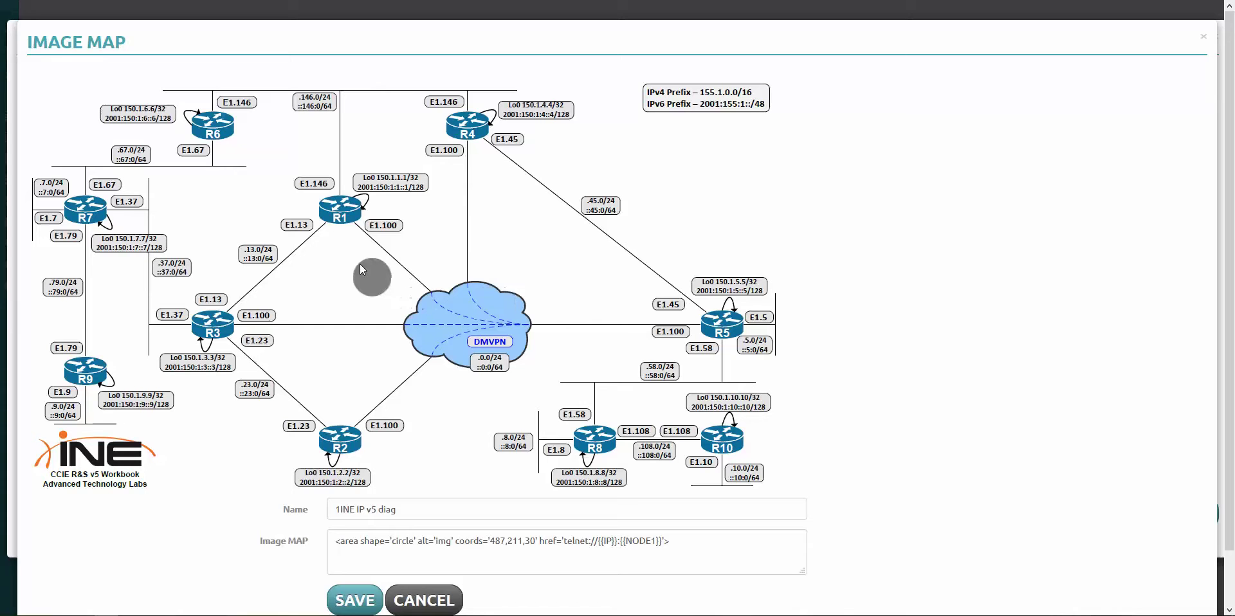
click(343, 446)
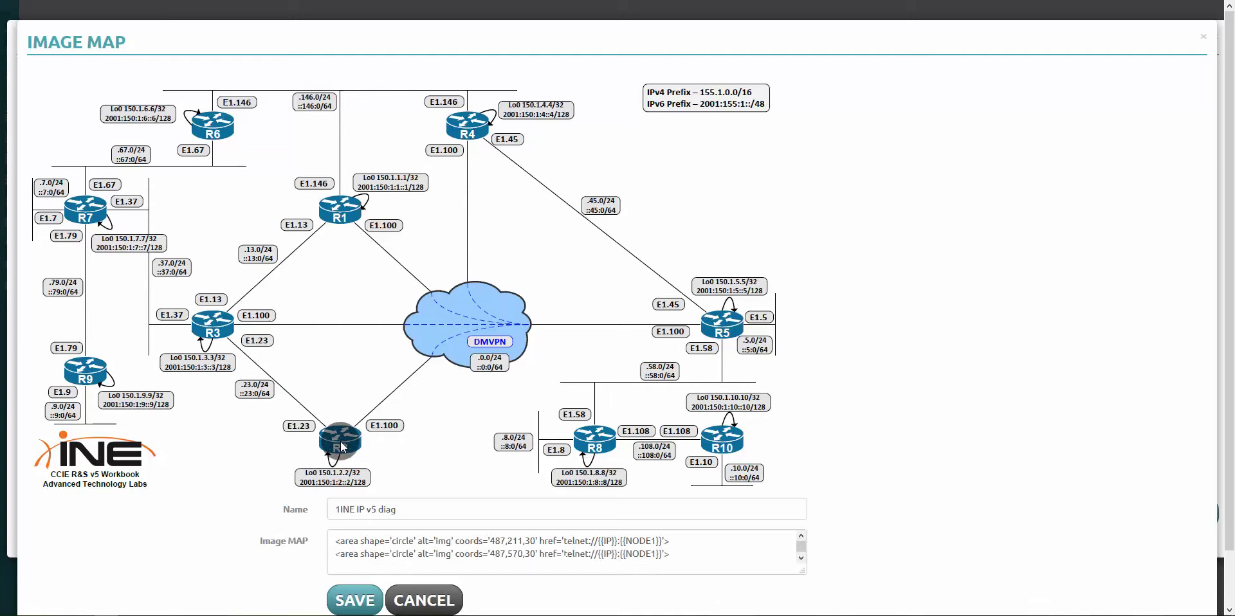
click(214, 332)
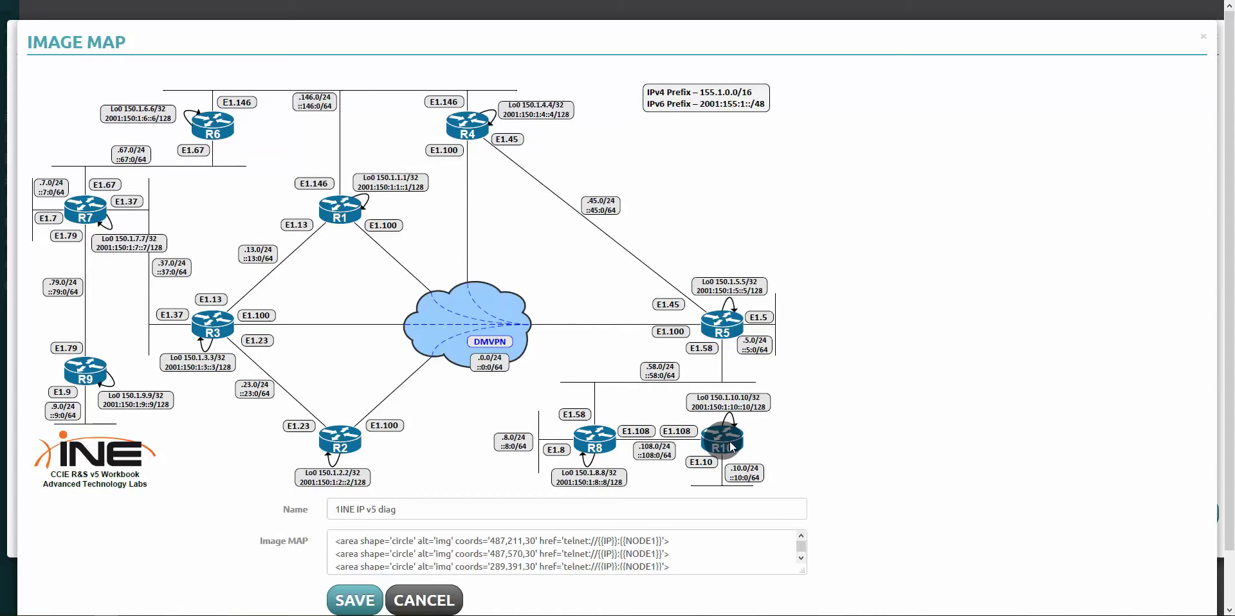
- Relink the first image-map areas to NODE3, NODE4, NODE5 and NODE6
click(656, 543)
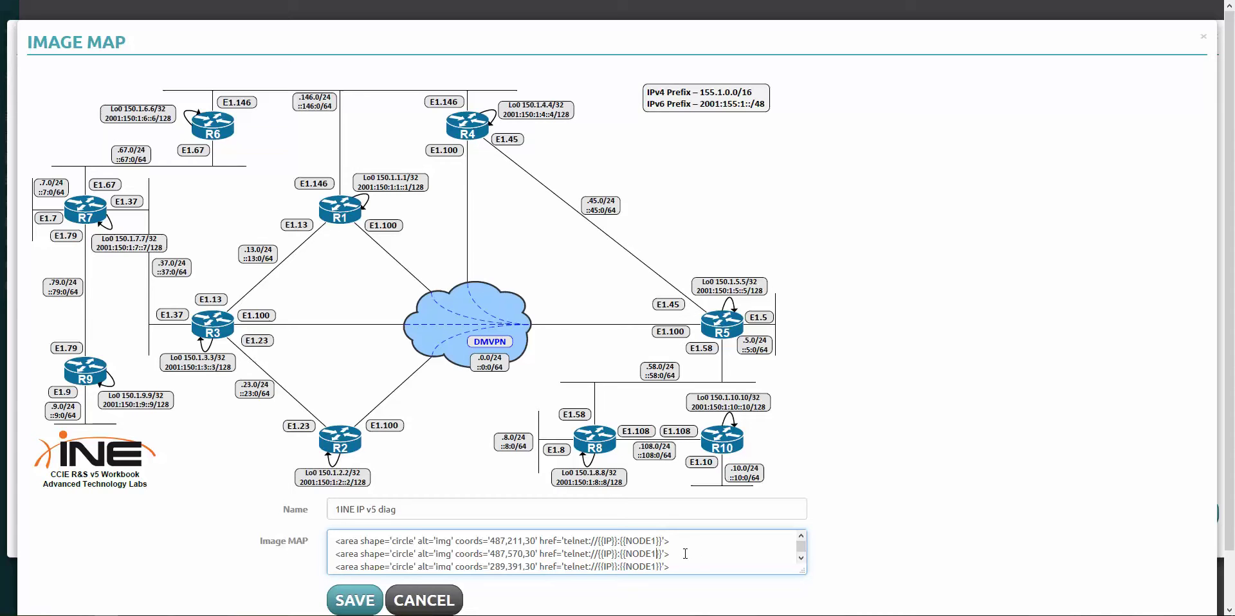
key(Down)
key(BackSpace)
text(3)
key(Down)
key(BackSpace)
text(4)
key(Down)
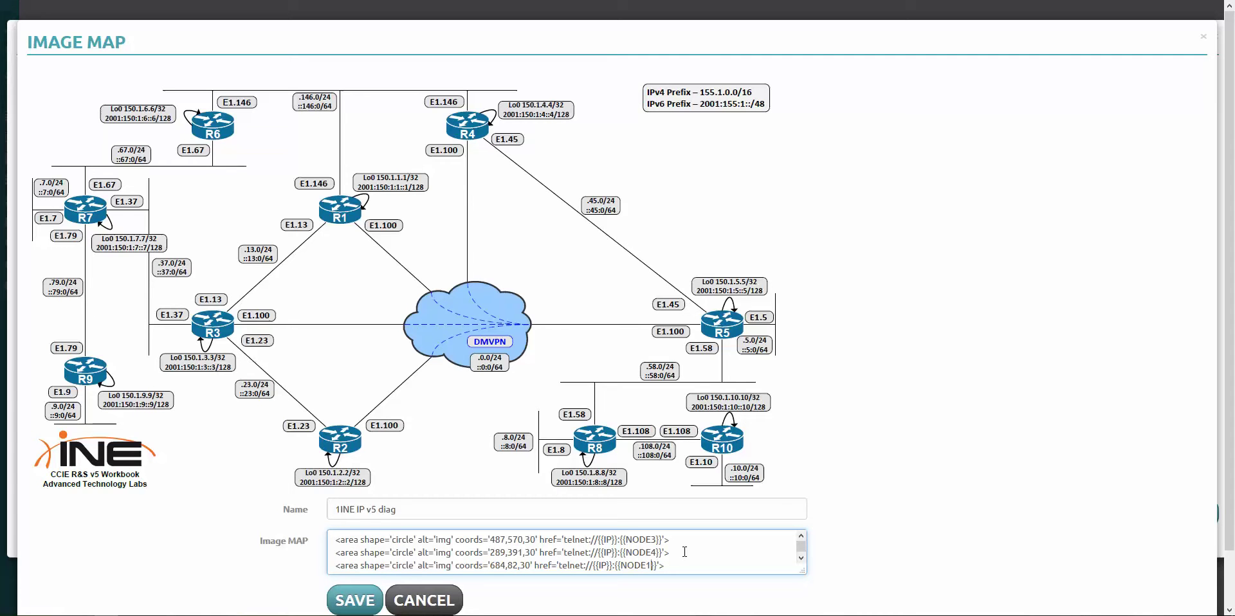
key(BackSpace)
text(5)
key(Down)
key(BackSpace)
text(6}}'>)
- Relink the remaining areas to NODE7, NODE8, NODE9, NODE10 and NODE11
key(Down)
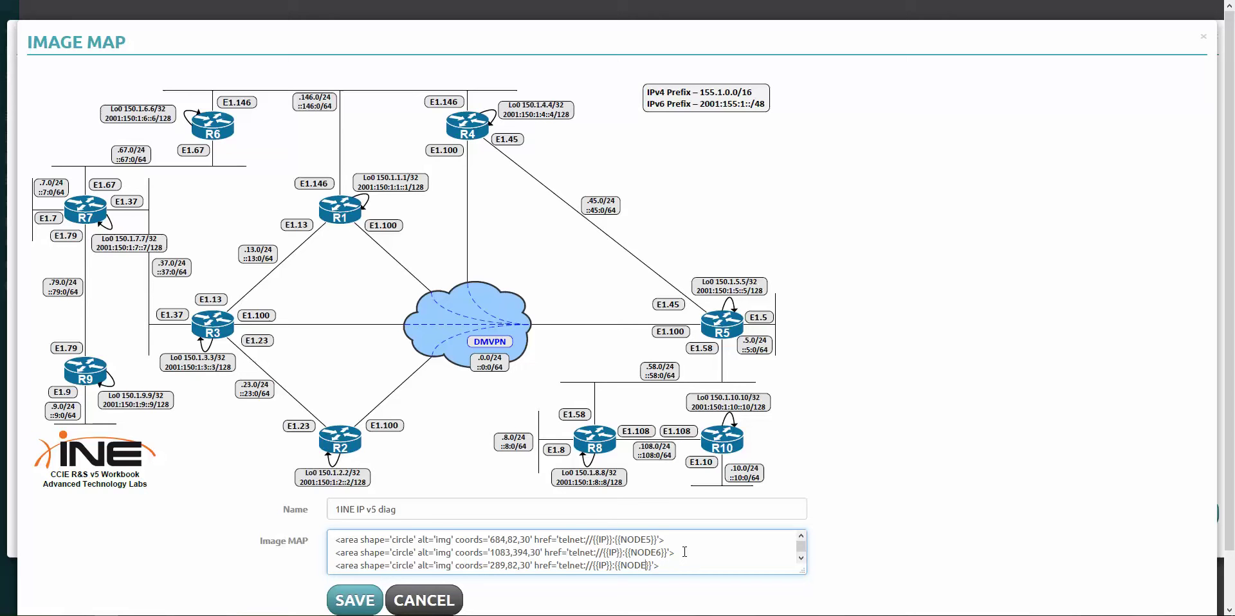
key(BackSpace)
text(7)
key(Down)
key(BackSpace)
text(8)
key(Down)
key(BackSpace)
text(9)
key(Down)
text(0)
key(Down)
text(1)
- Save the updated 1INE IP v5 diag image map and close the Pictures window
click(354, 601)
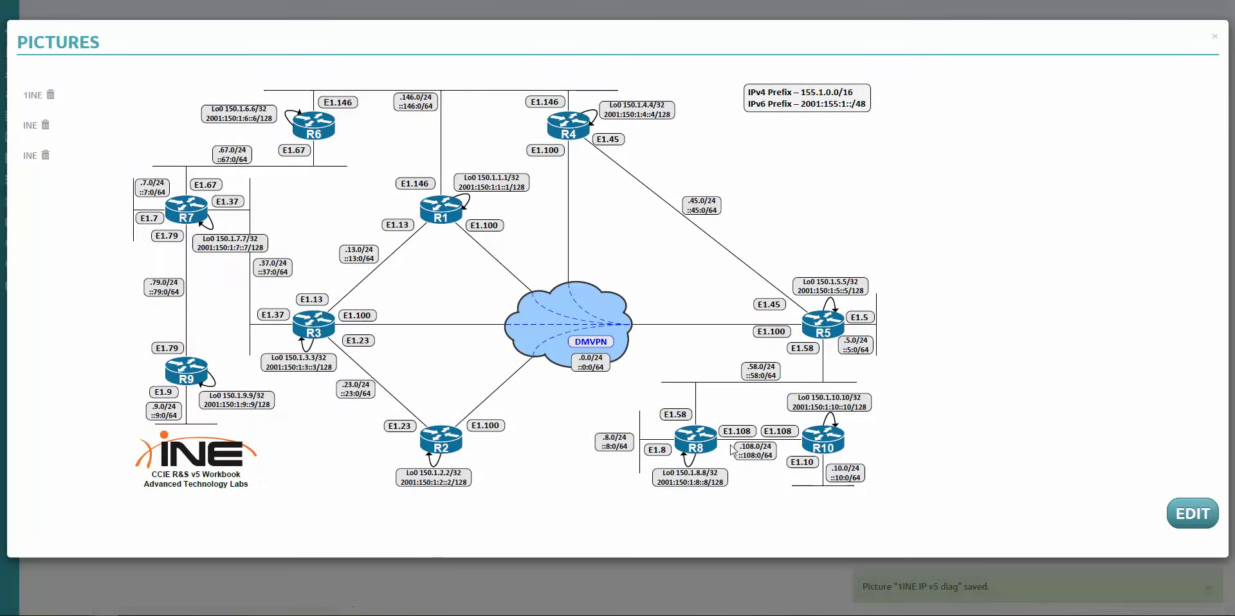
click(1214, 36)
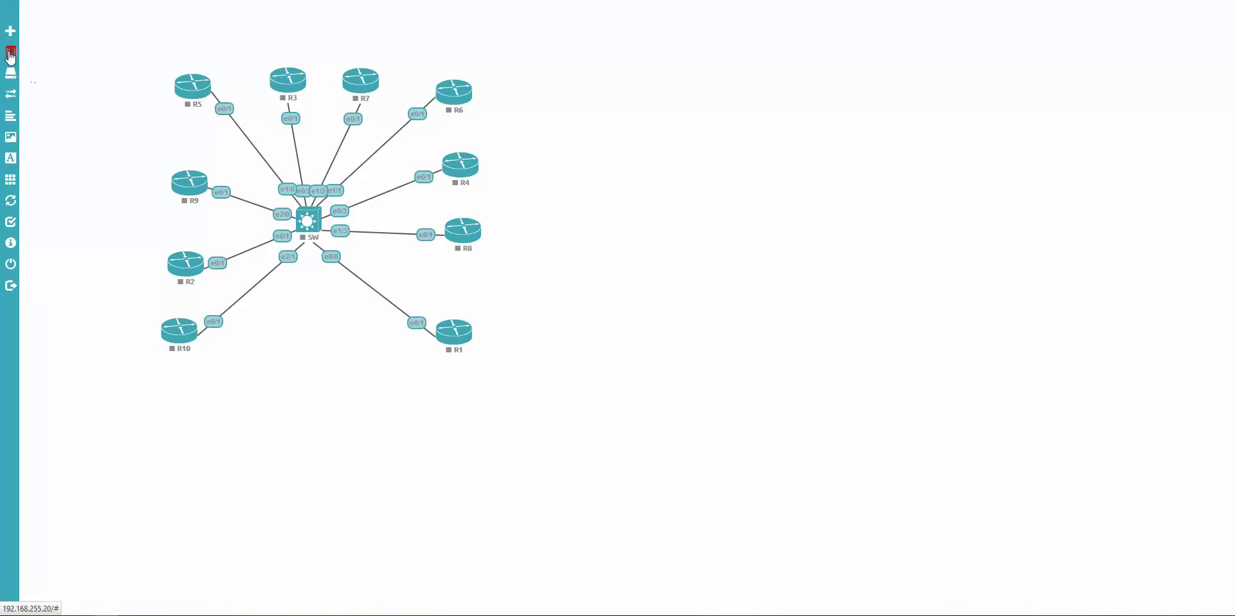
click(11, 180)
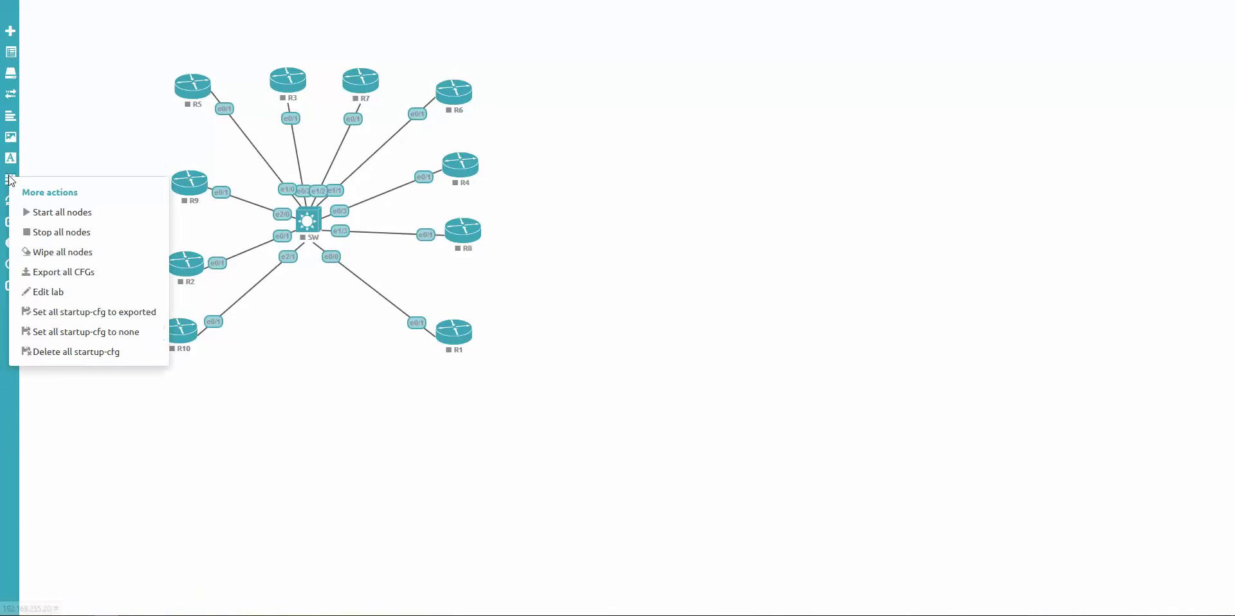
- Start all lab nodes and display the 1INE IP v5 diag picture
click(73, 212)
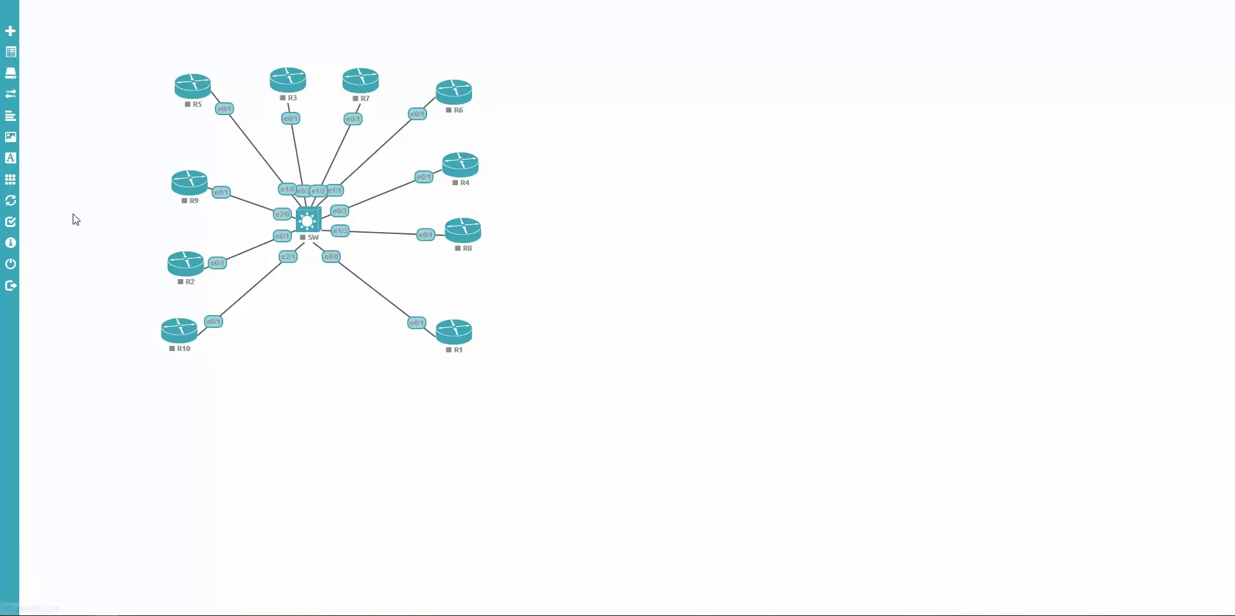
click(10, 137)
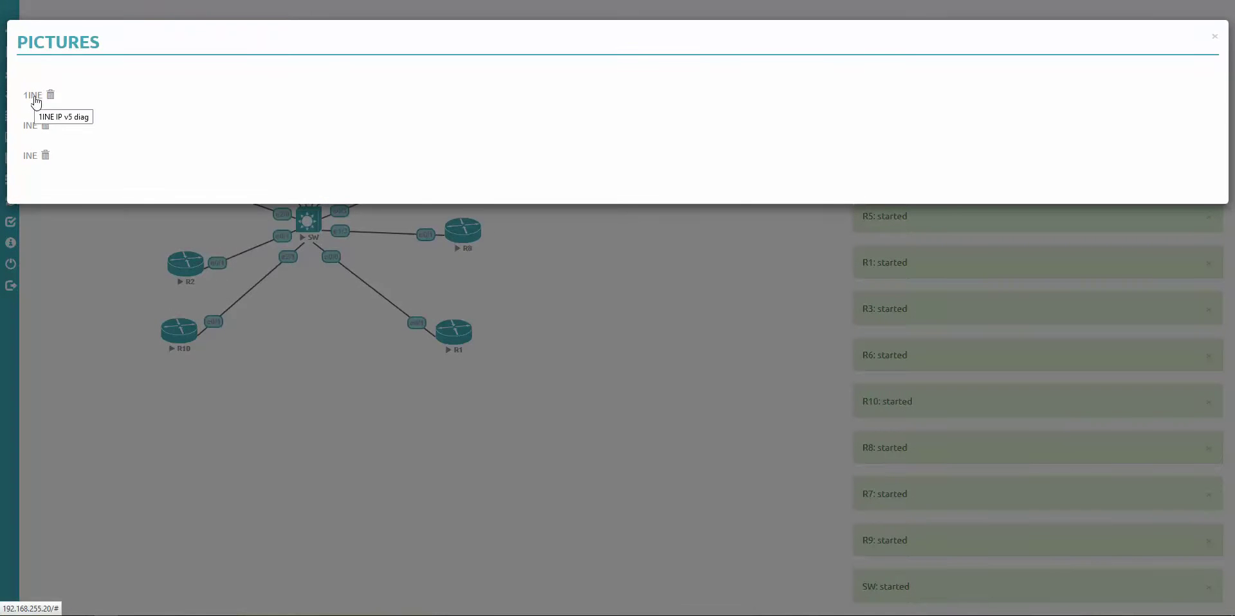
click(34, 96)
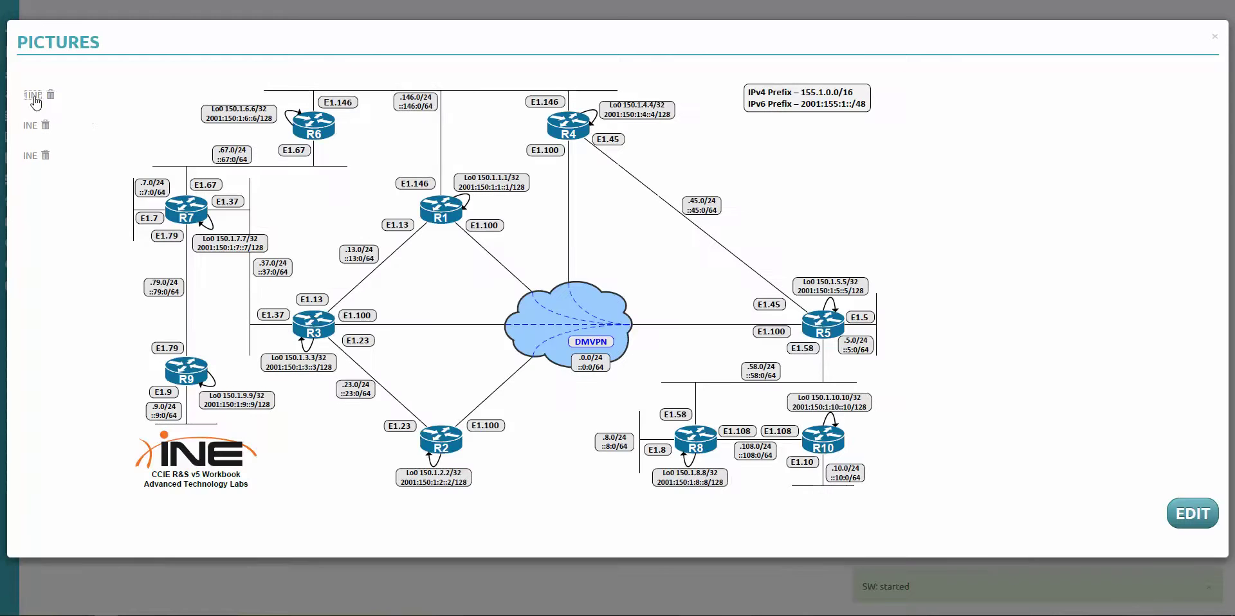
- Open telnet consoles to R1, R2 and R3 from the picture, then close the console window
click(441, 212)
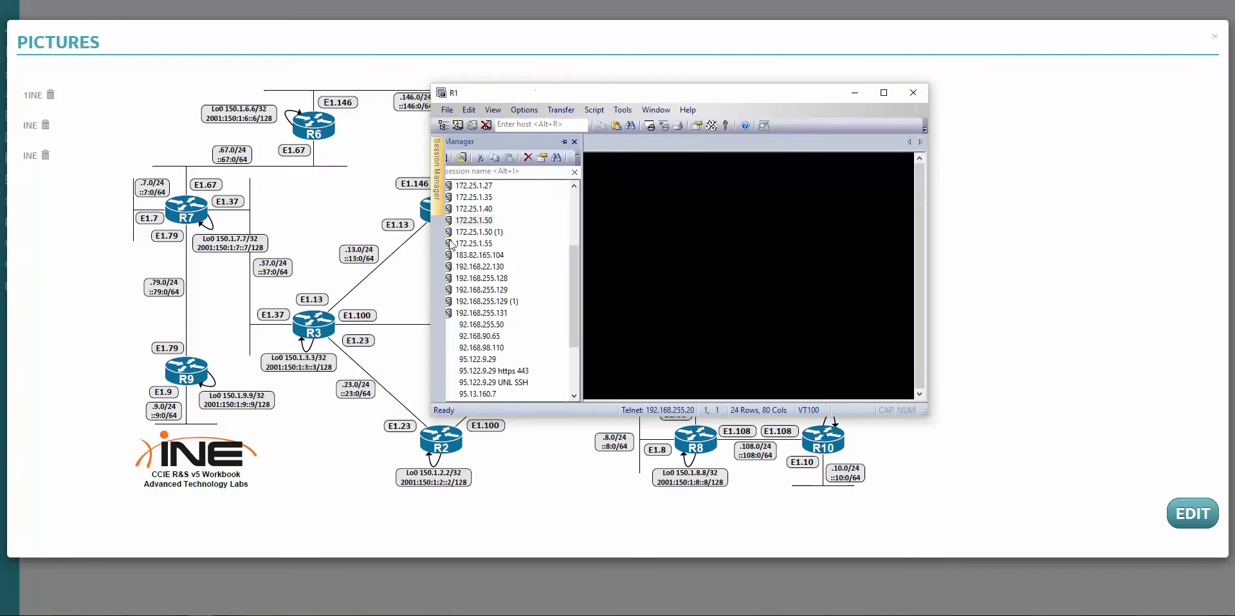
drag(713, 98, 967, 60)
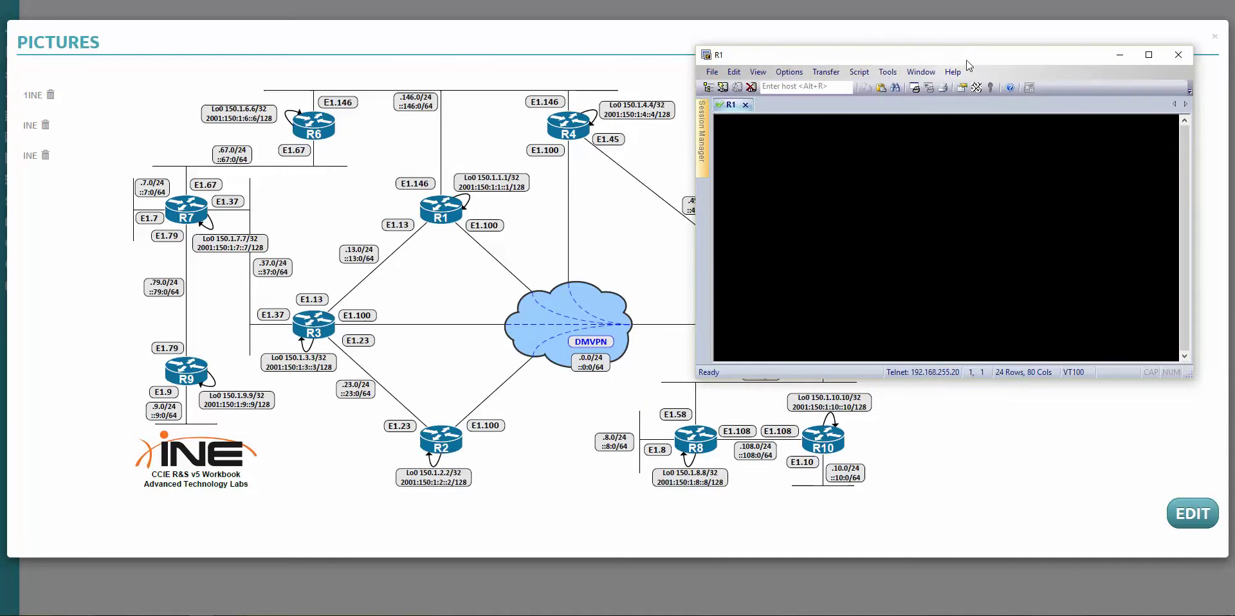
click(442, 442)
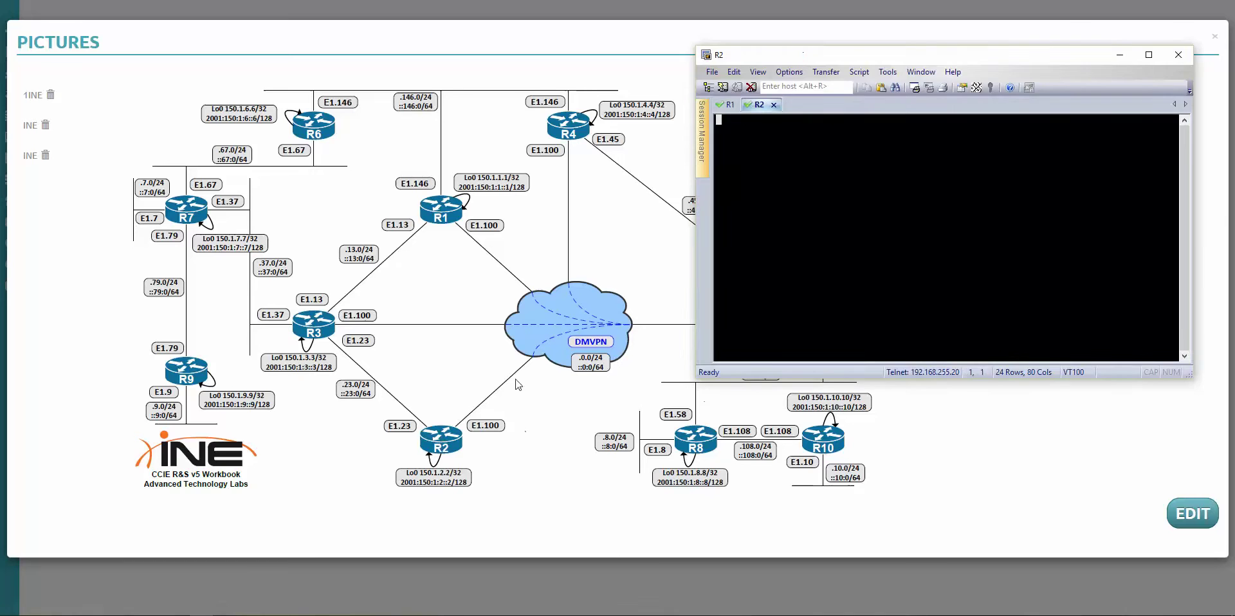
click(314, 333)
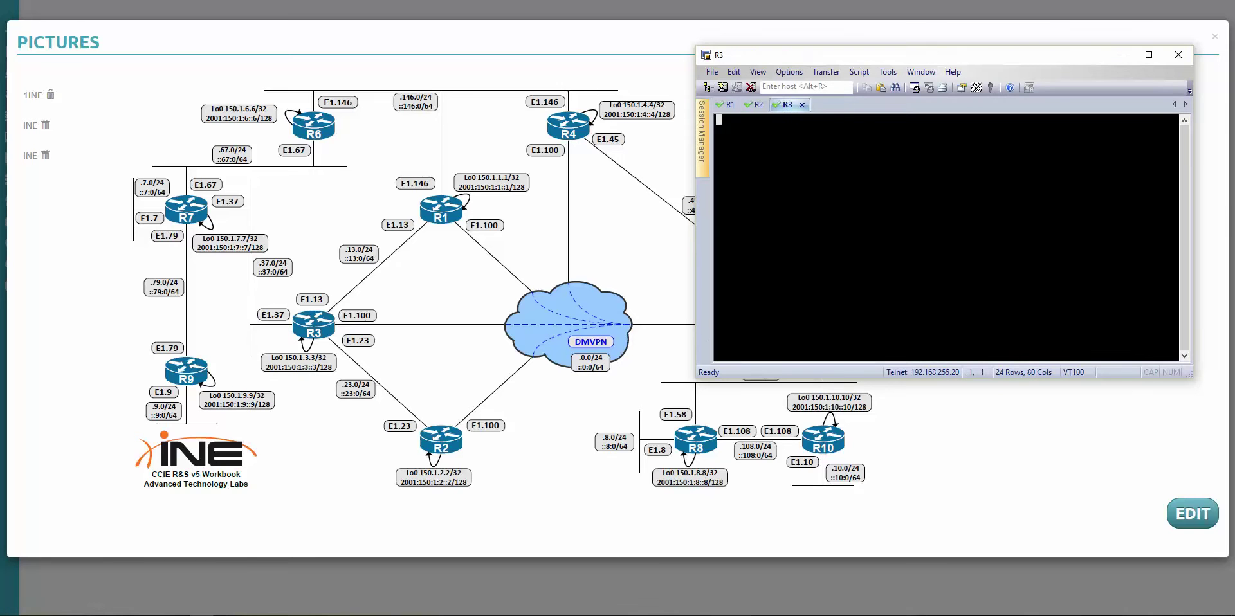
click(752, 104)
click(728, 105)
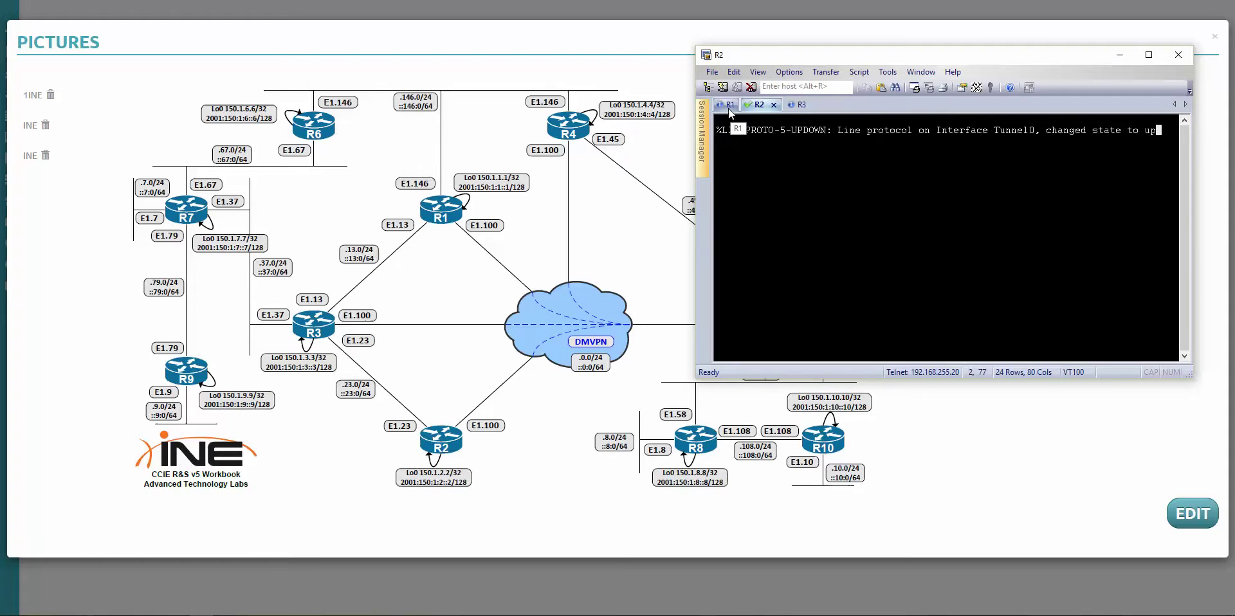
click(1178, 55)
- Close Pictures, stop all running nodes after the close-lab error, then close the lab
click(1215, 36)
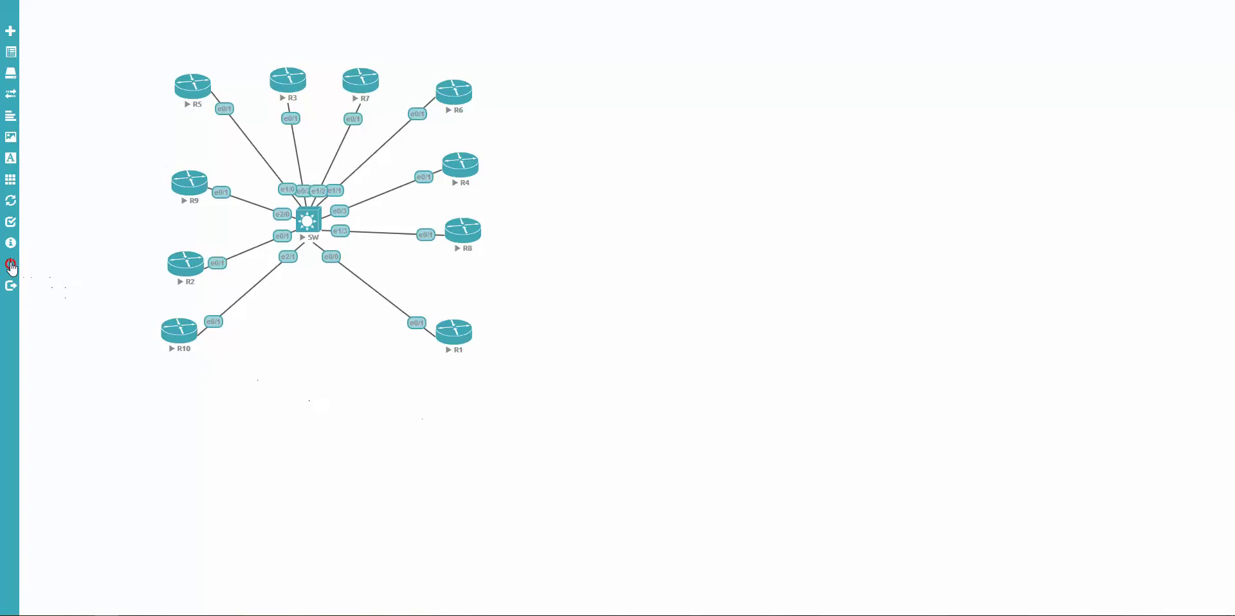
click(11, 265)
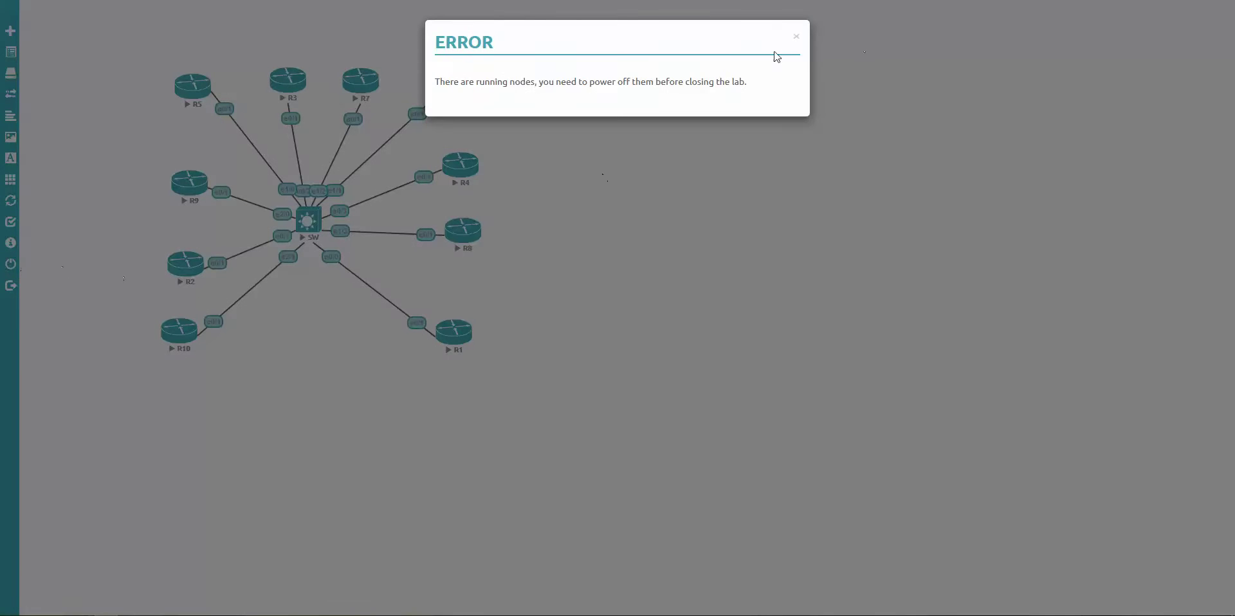
click(796, 36)
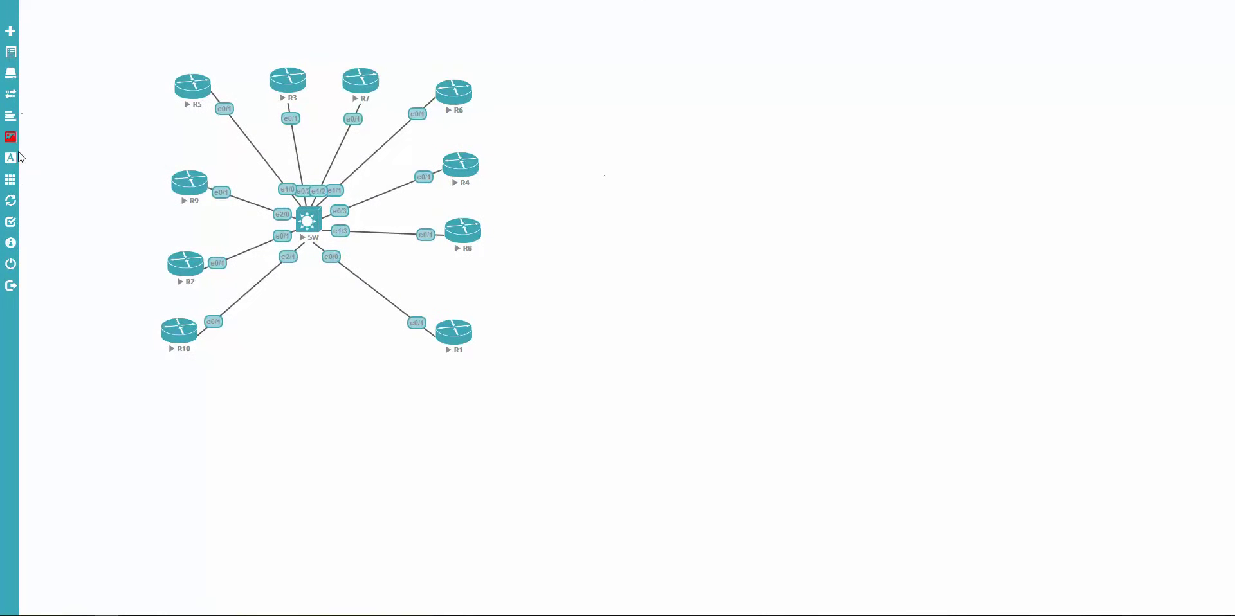
click(10, 179)
click(63, 243)
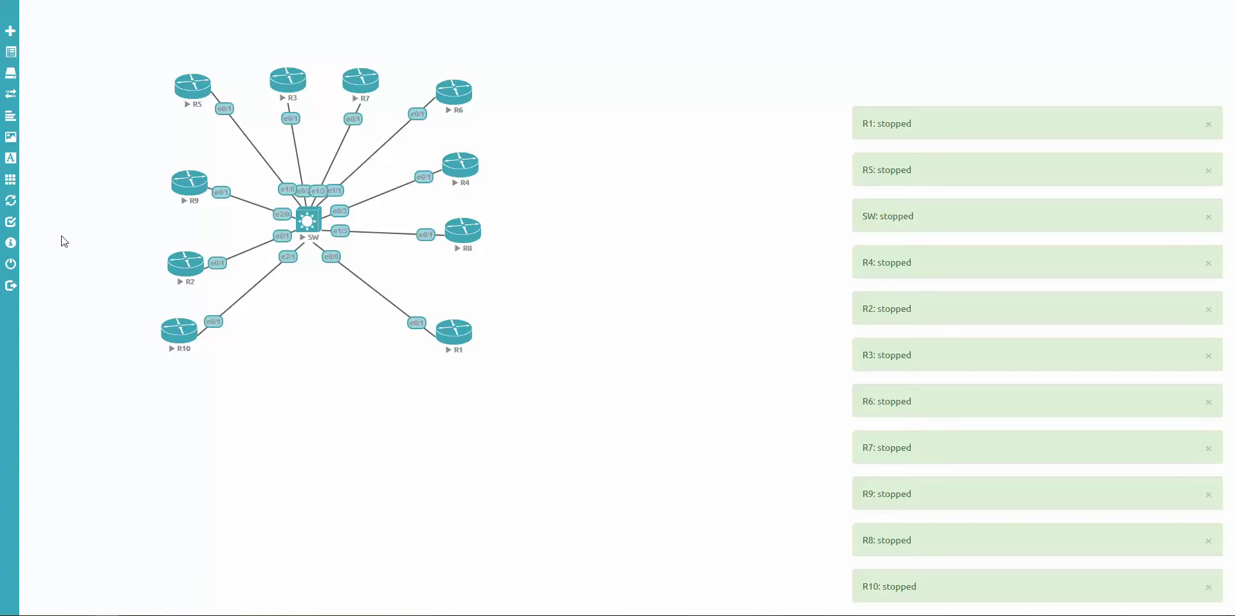
click(10, 264)
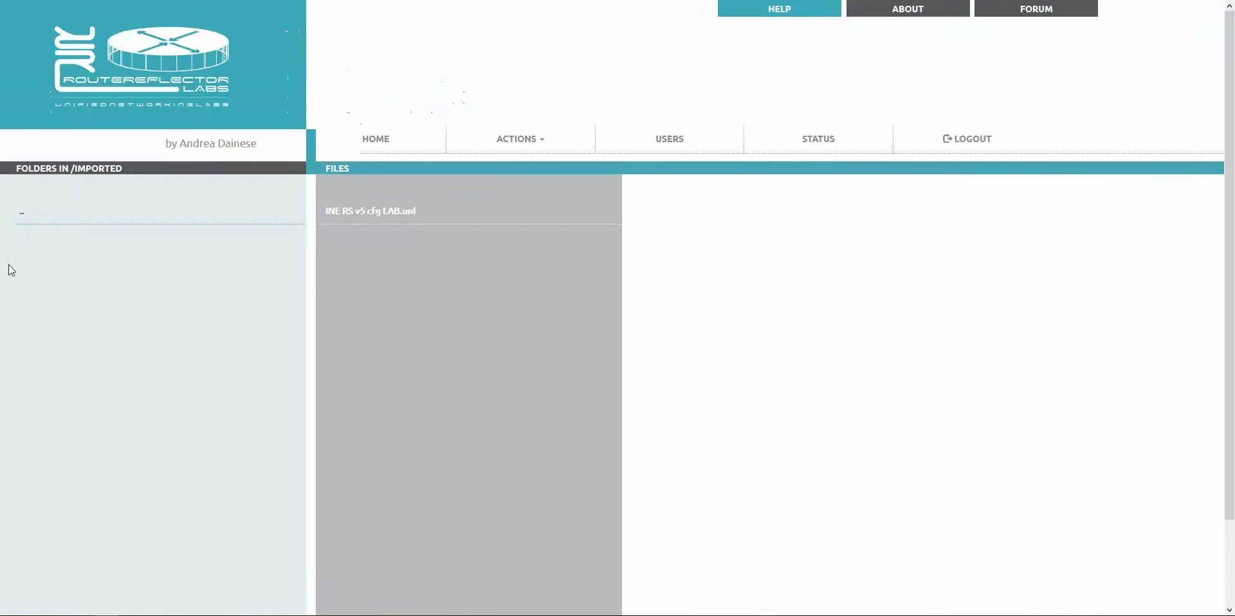
- Open the INE RS v5 cfg LAB lab from the Imported folder
click(22, 213)
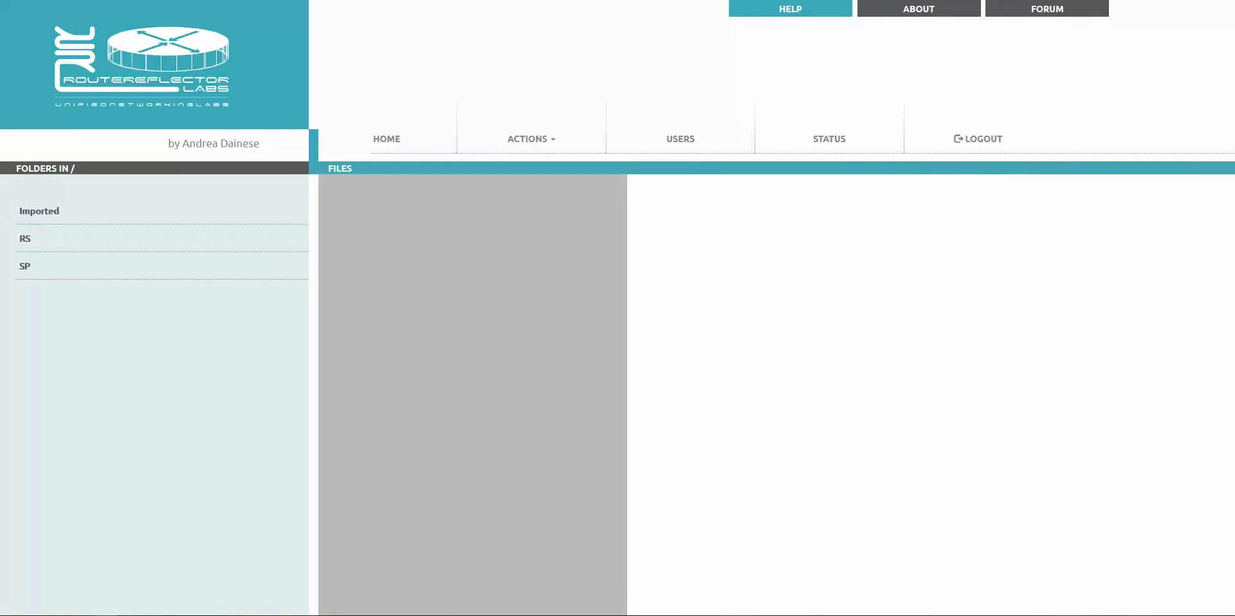
click(39, 211)
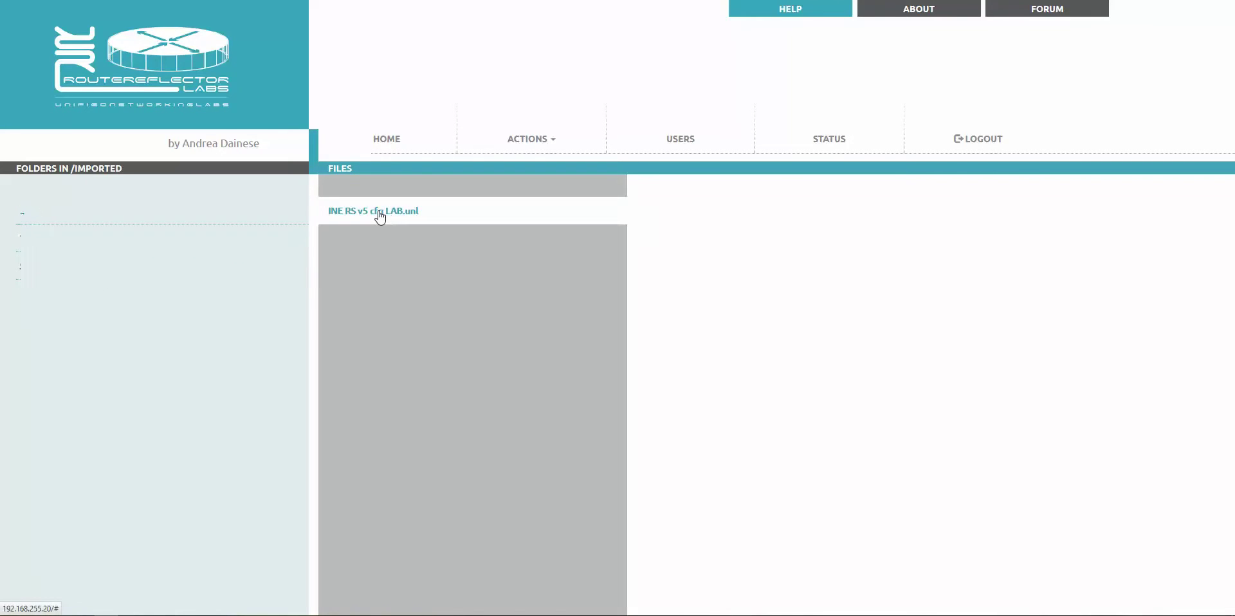
click(379, 218)
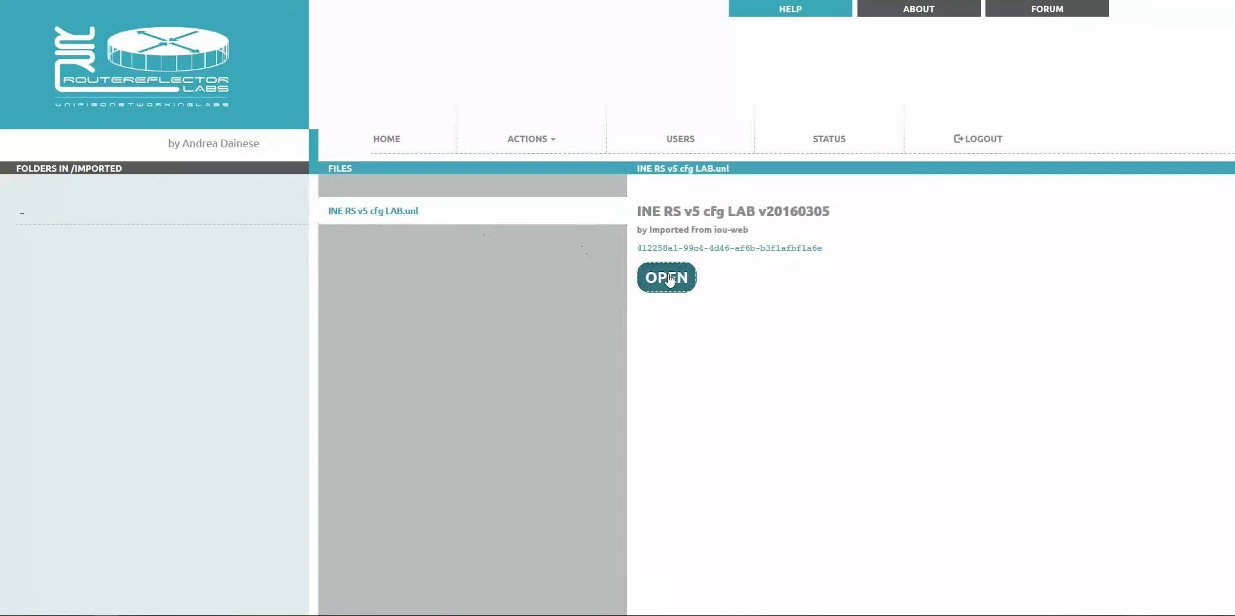
click(669, 279)
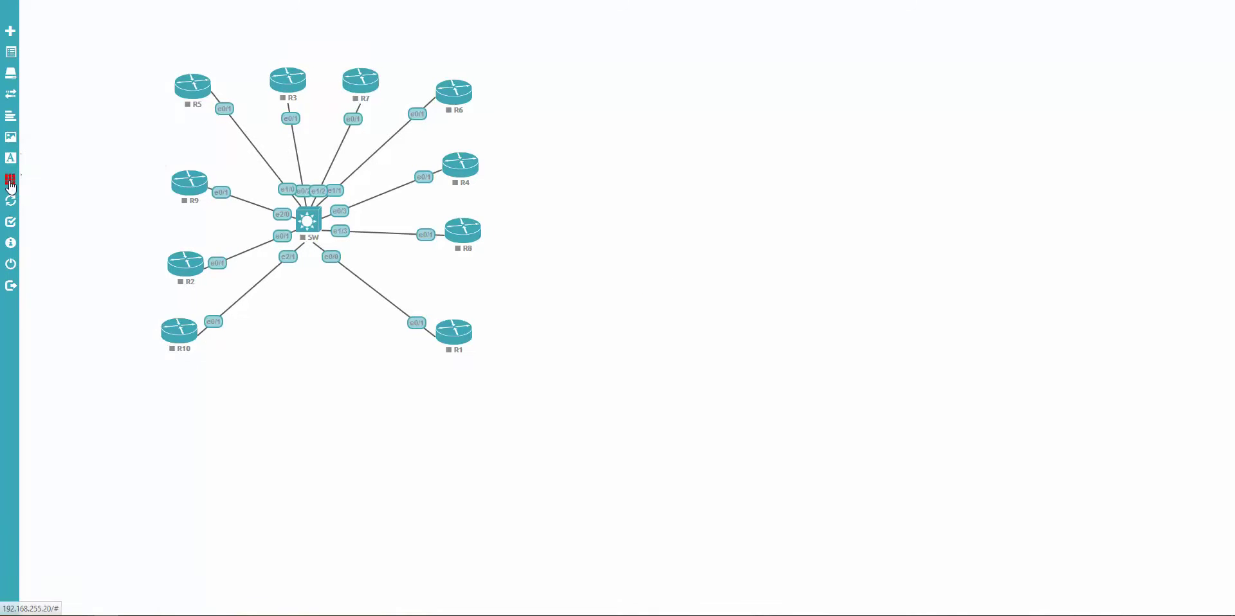
- Append 'IP' to the lab name in Edit lab and save it
click(10, 183)
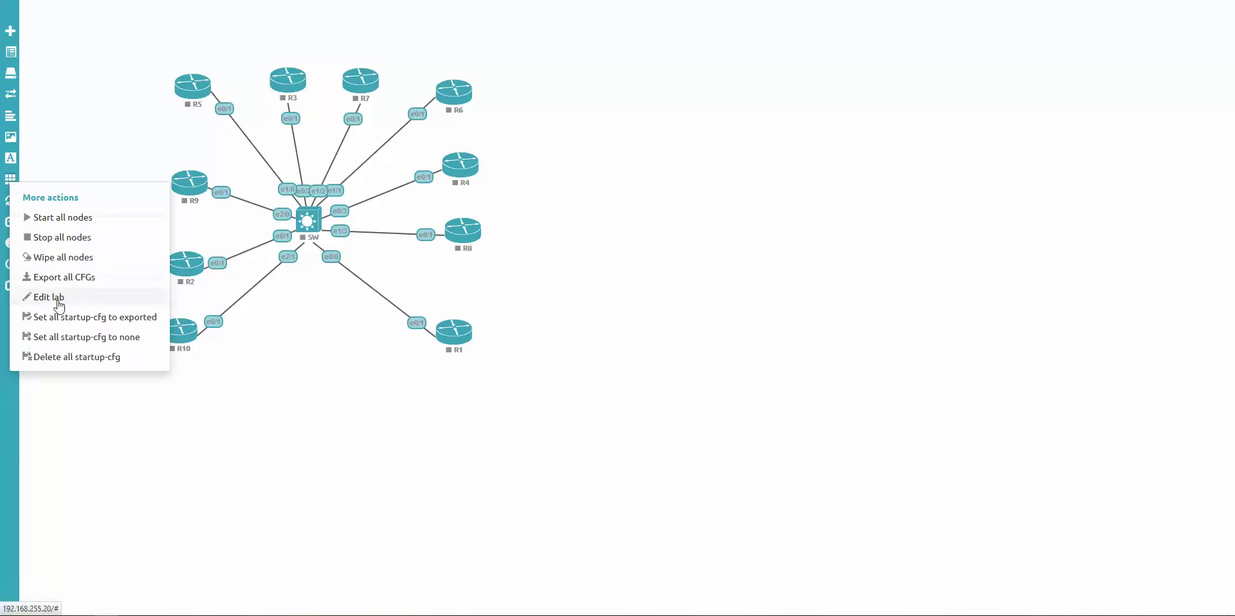
click(61, 299)
click(460, 116)
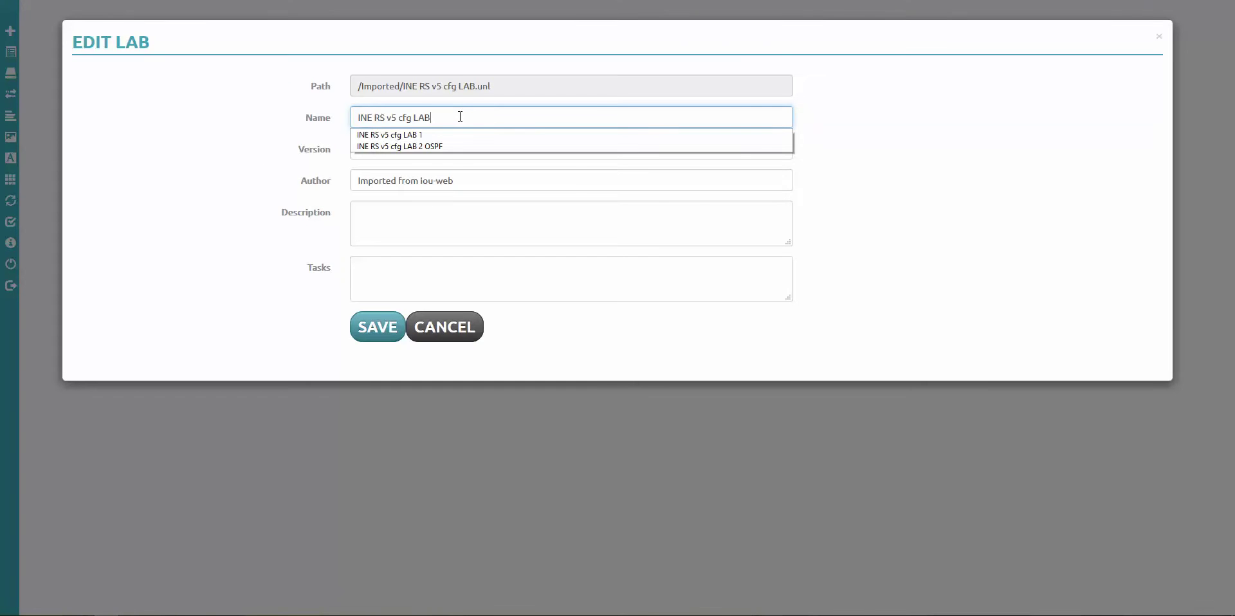
text(IP)
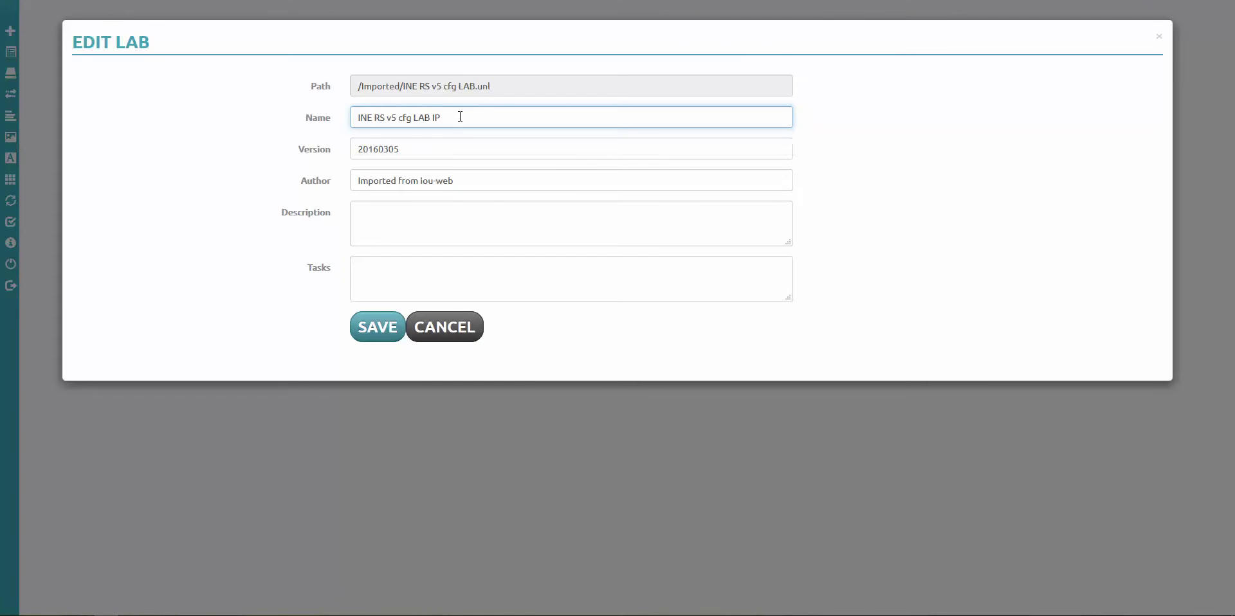
click(376, 328)
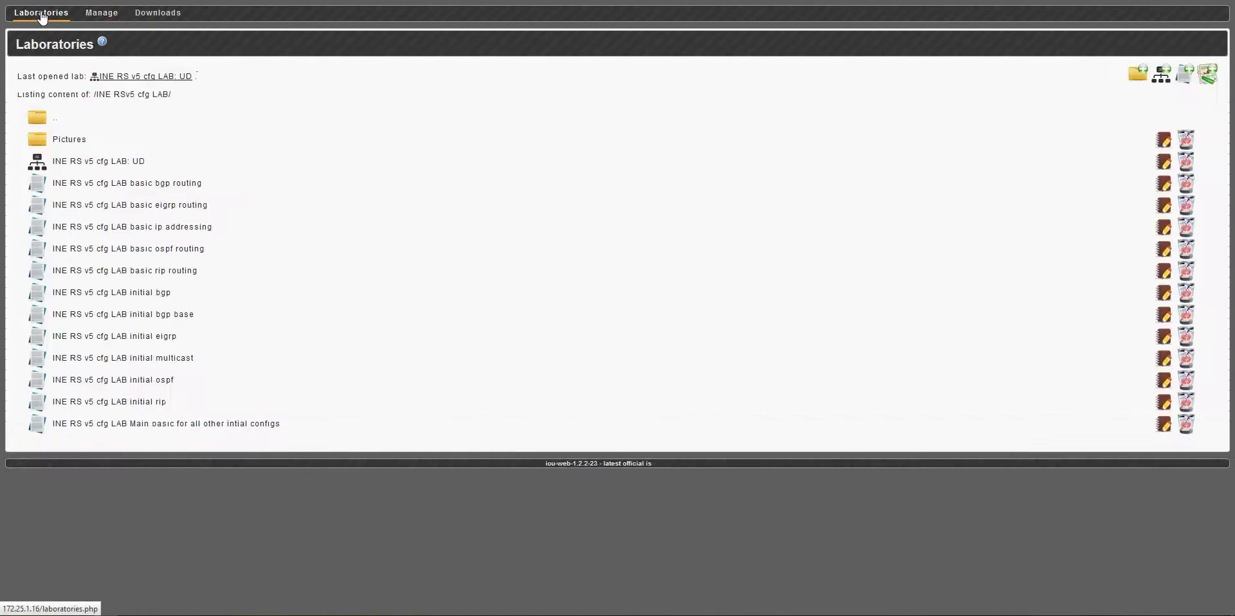
- Apply the 'INE RS v5 cfg LAB basic ospf routing' initial config pack to the UD lab and save
click(103, 14)
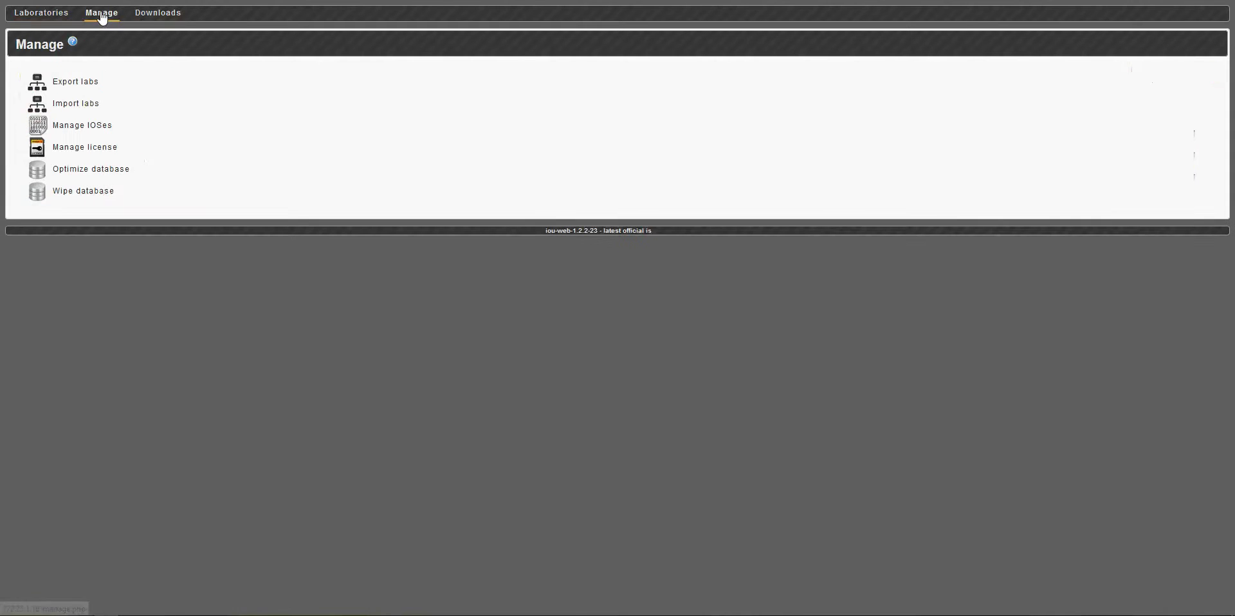
click(40, 14)
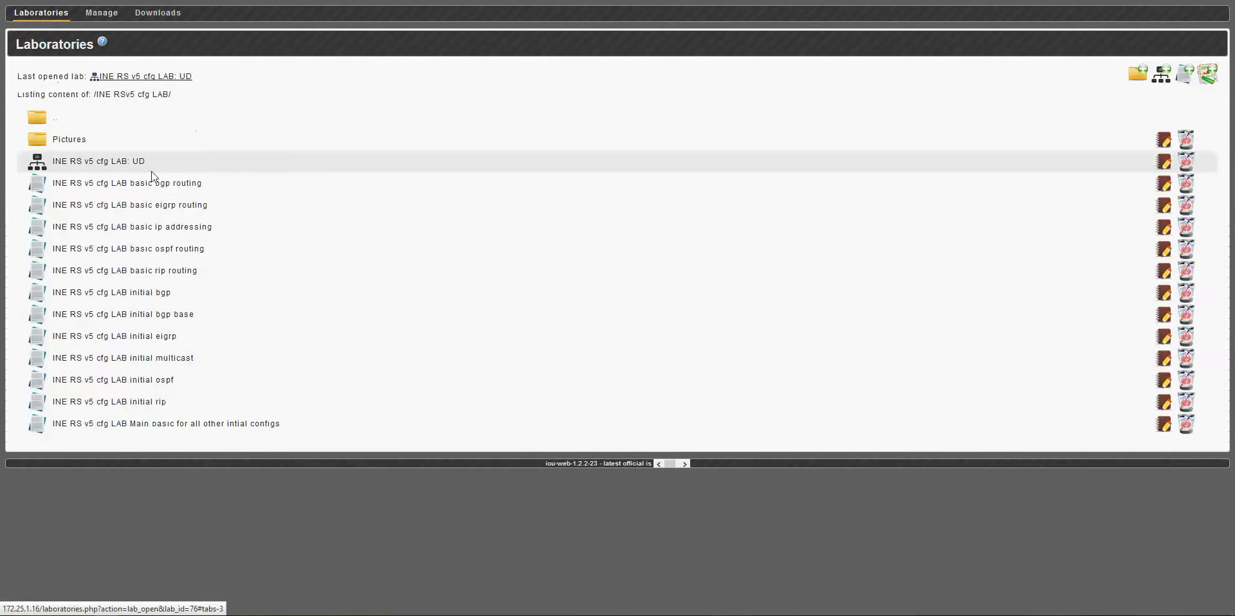
click(1166, 166)
scroll(876, 221, down, 10)
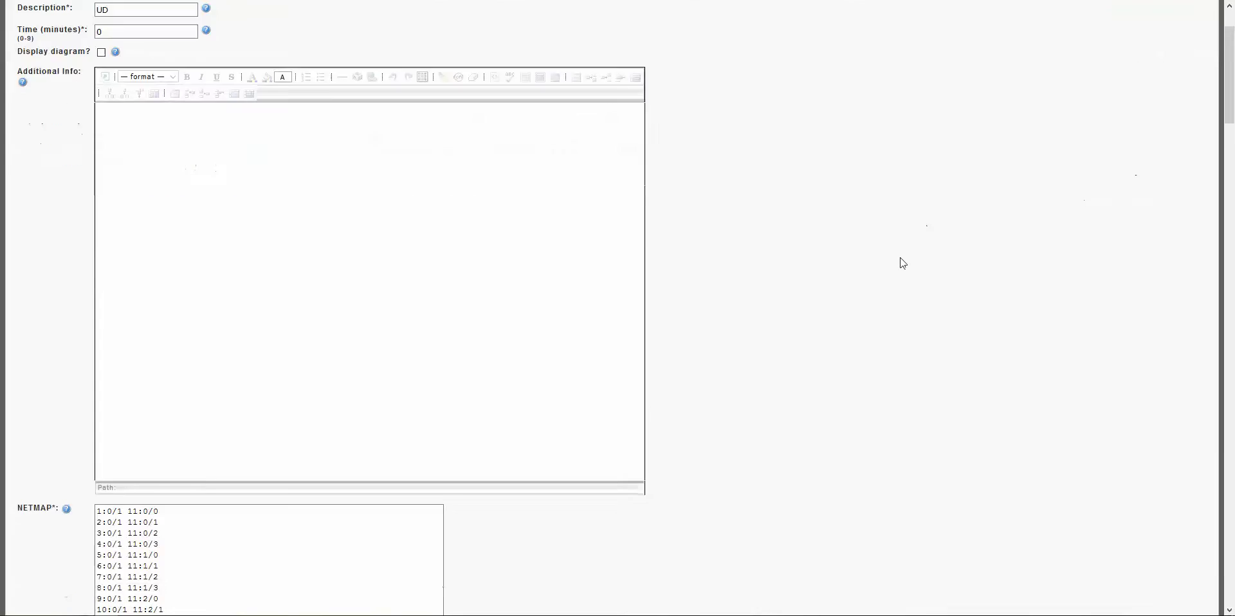
scroll(901, 264, down, 5)
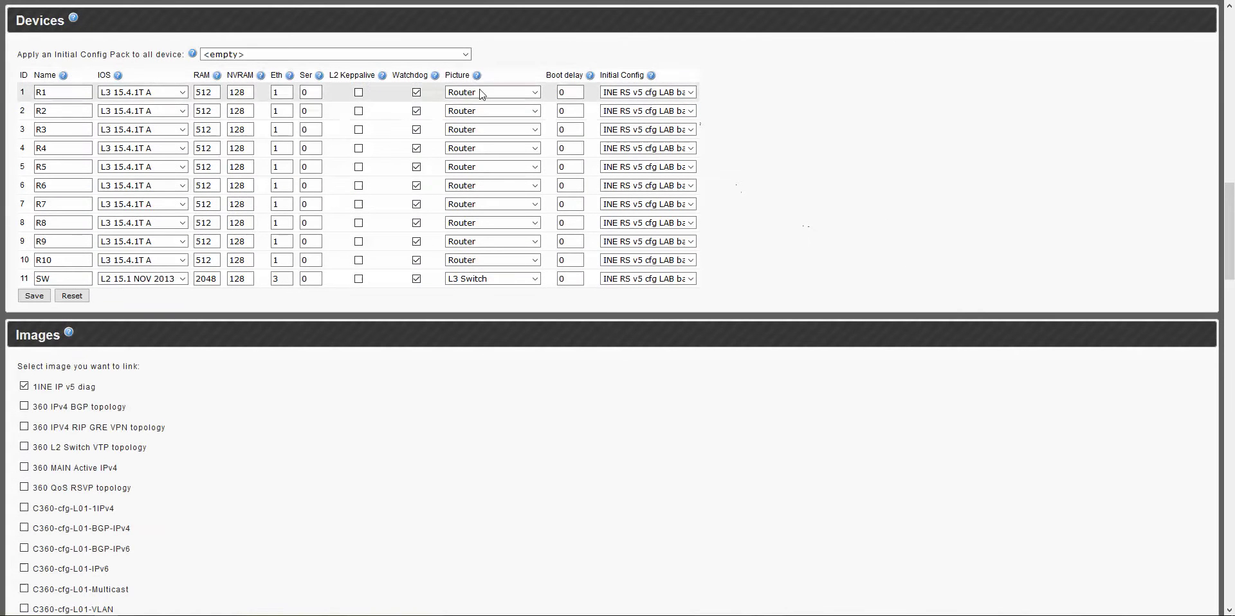
click(466, 55)
scroll(415, 183, down, 5)
scroll(417, 186, down, 2)
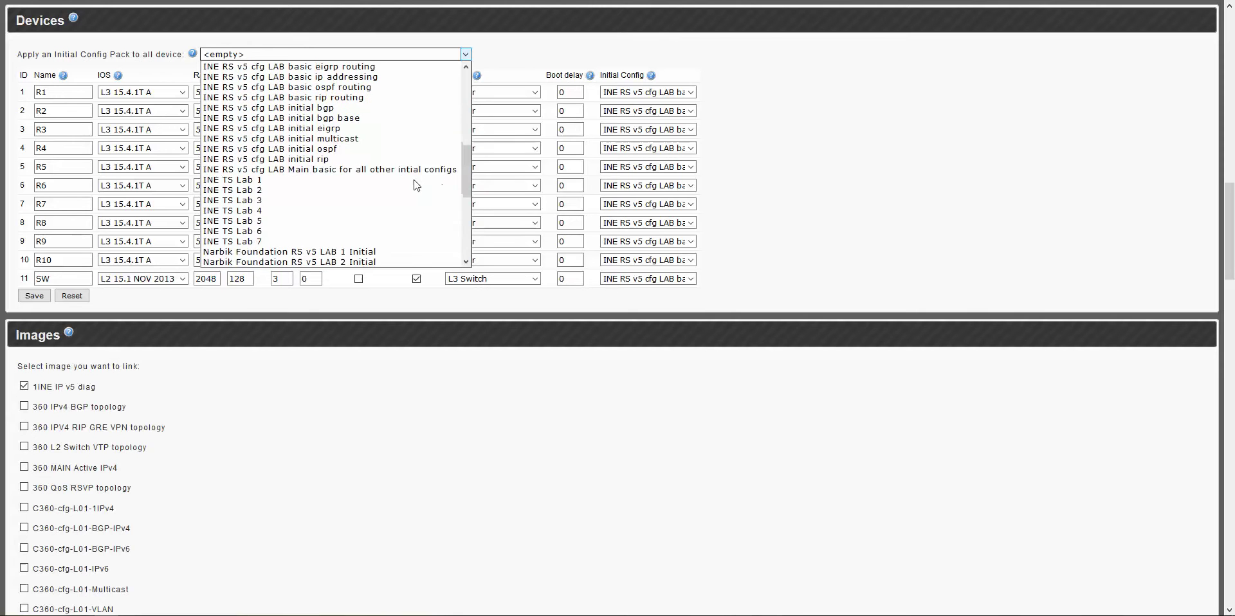
scroll(417, 186, up, 1)
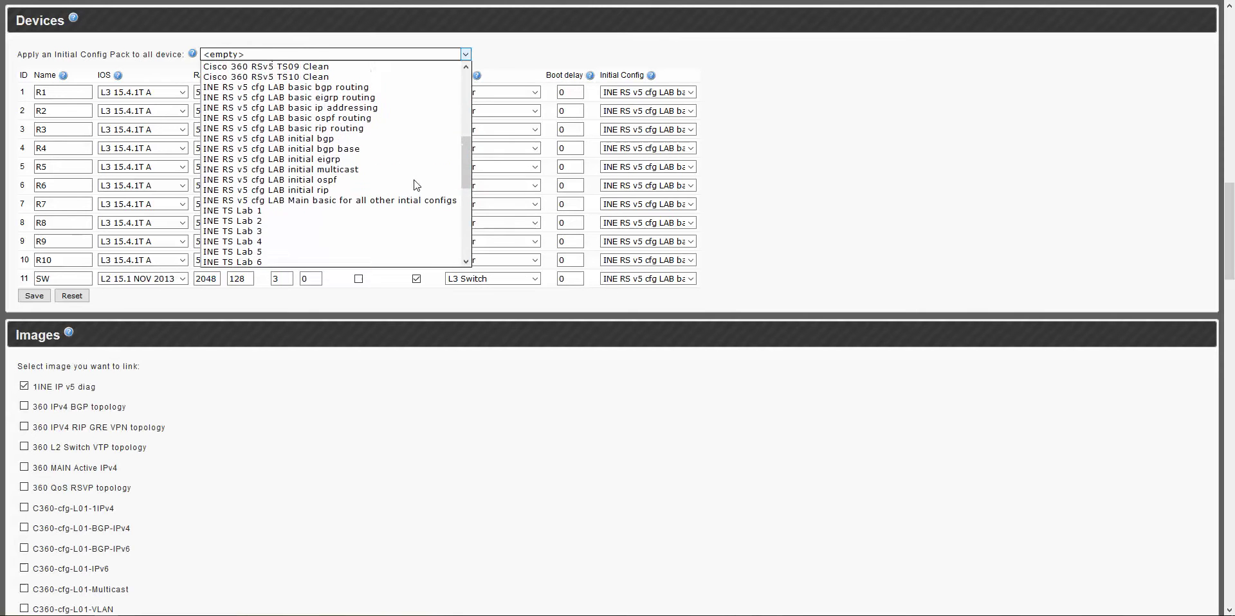
click(347, 118)
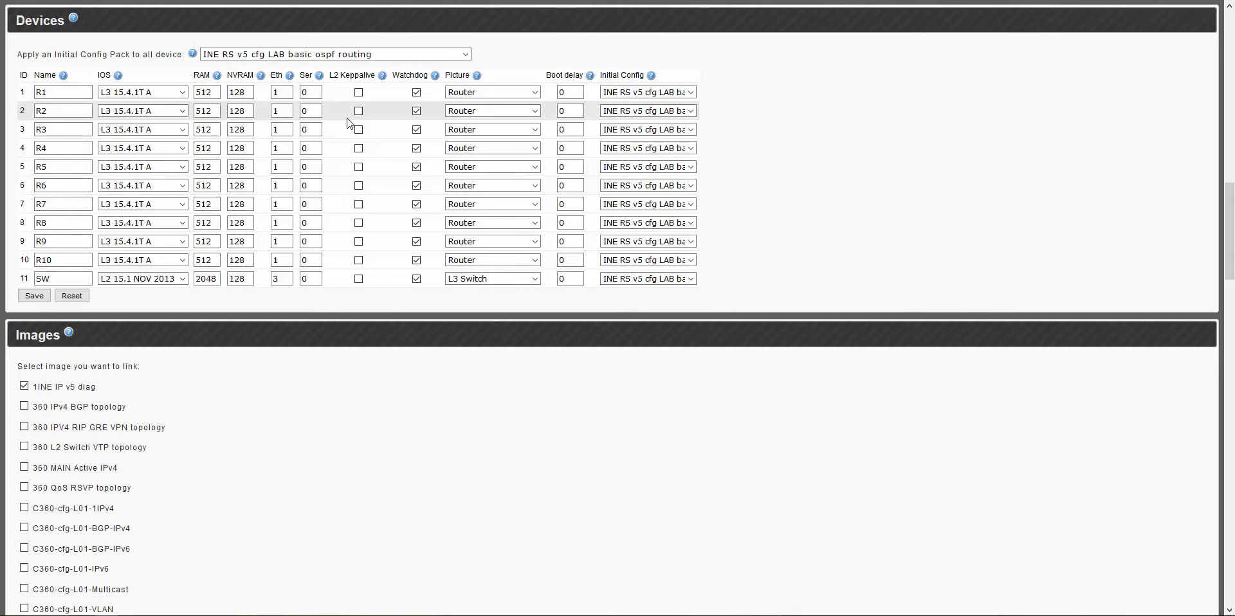
click(34, 296)
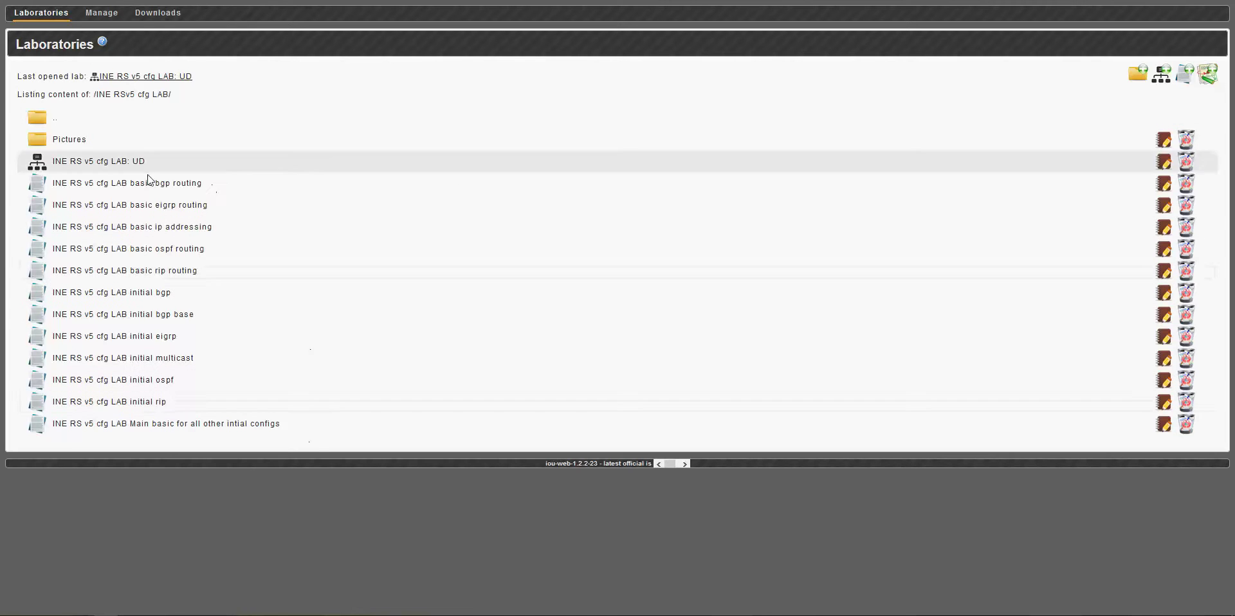
- Open IOU-Web's Manage page and scroll down toward the export options
click(101, 13)
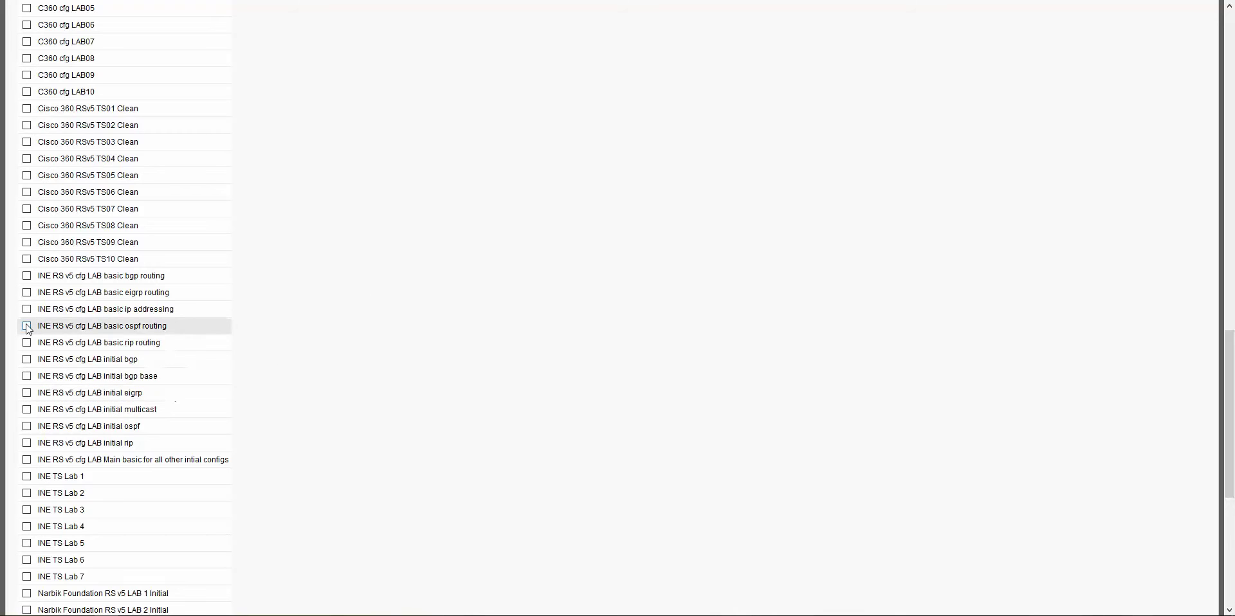
scroll(510, 330, down, 6)
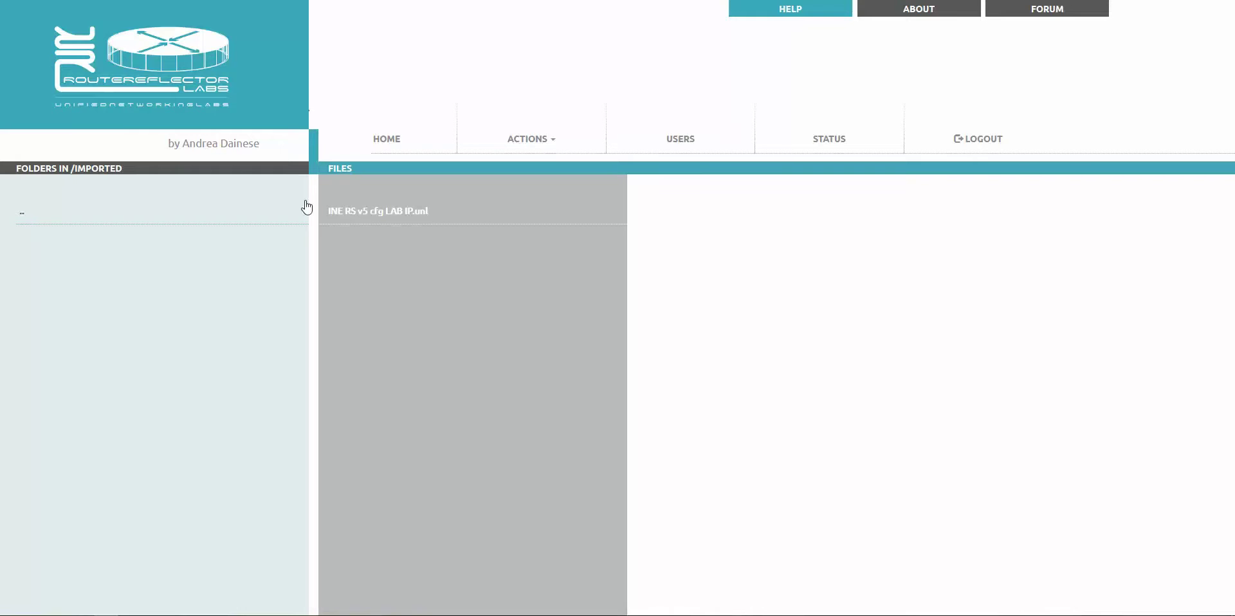
- Import the second IOU-Web export archive via Import external labs at the root folder
click(24, 221)
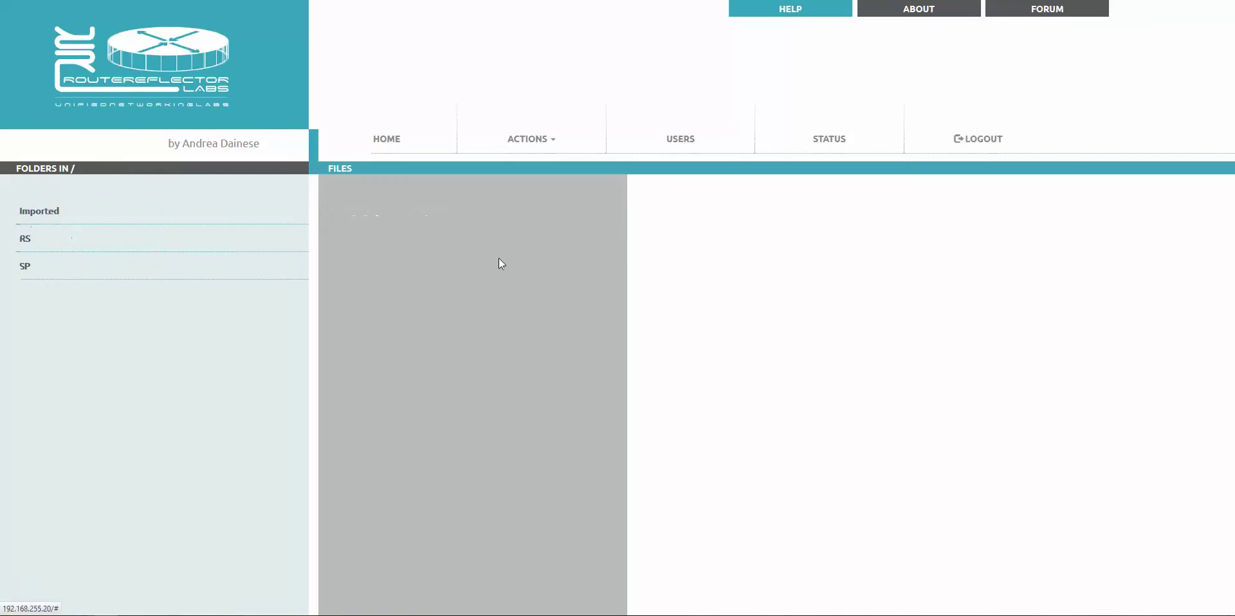
click(541, 147)
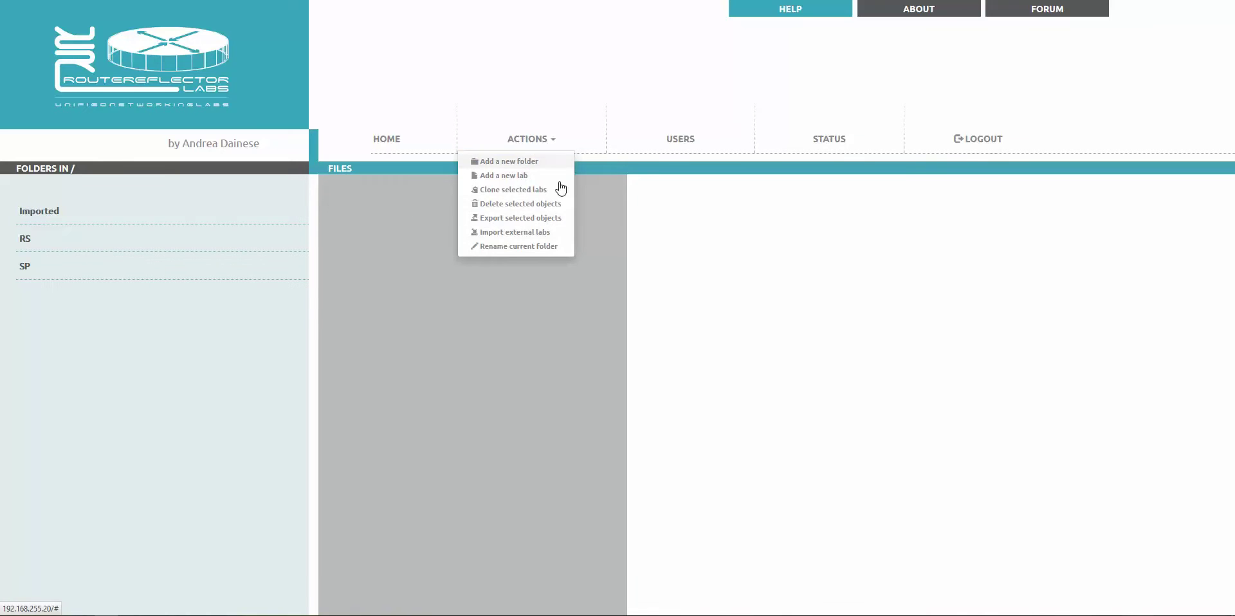
click(504, 233)
click(566, 160)
click(218, 43)
click(506, 267)
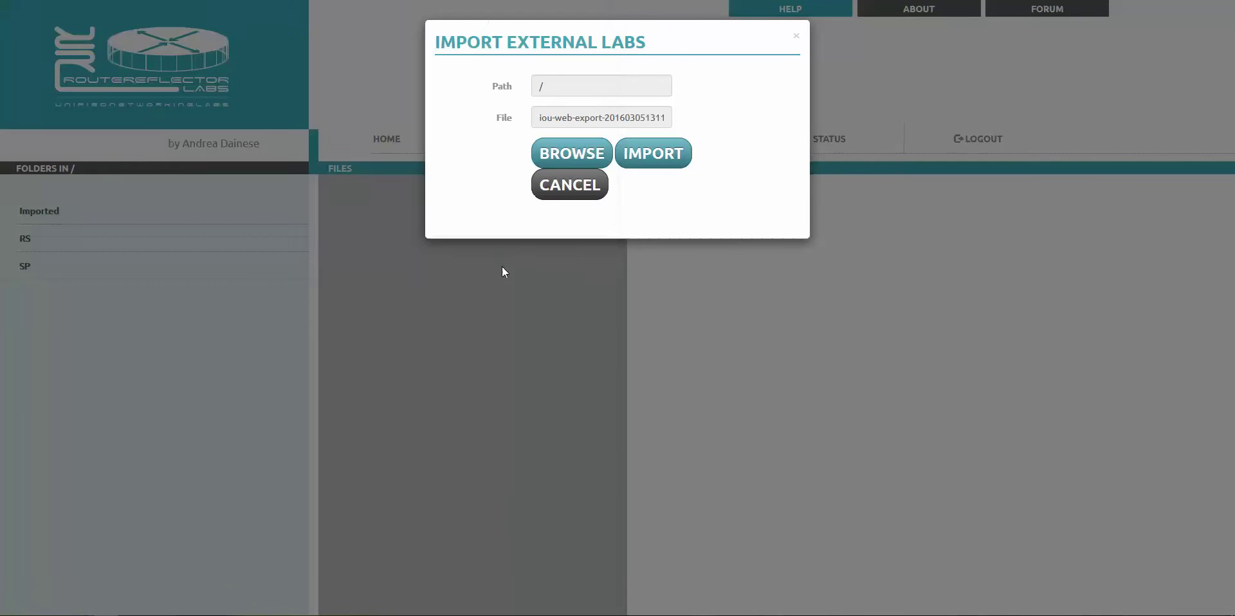
click(646, 164)
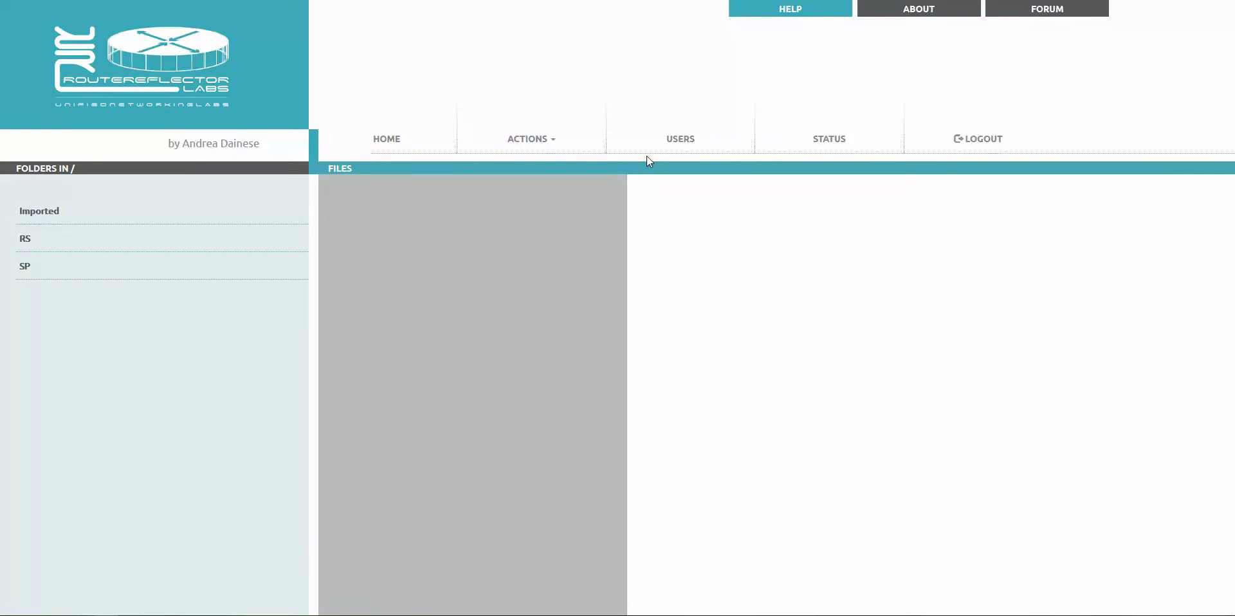
- Open Imported > INE RS v5 cfg LAB.unl and show R1's startup config
click(42, 214)
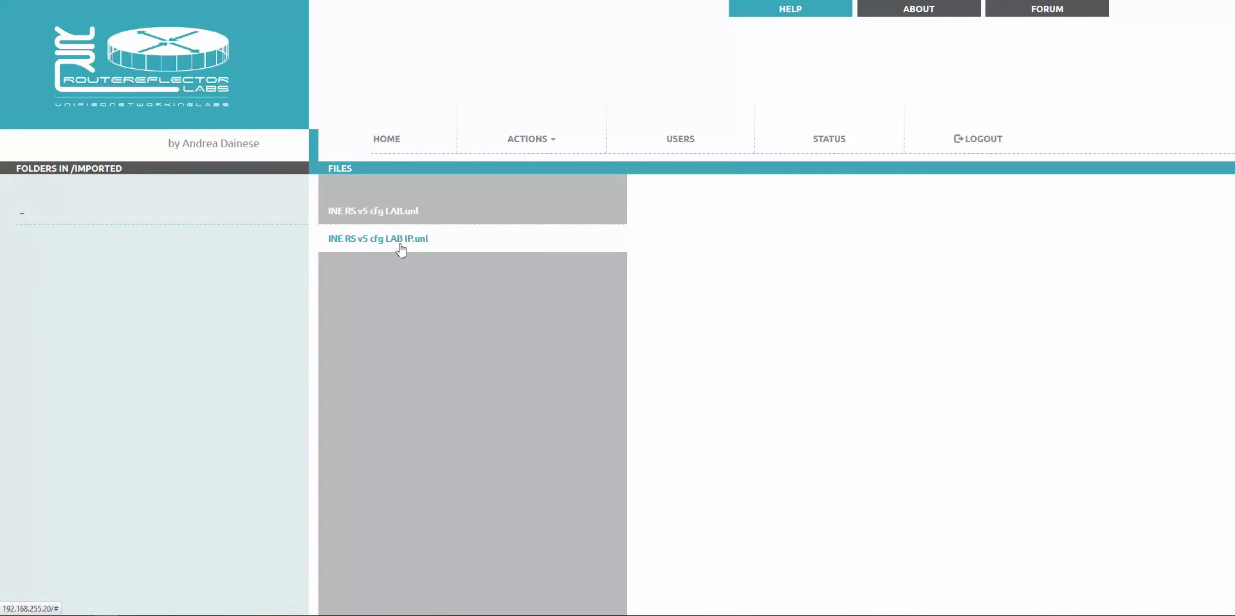
click(386, 218)
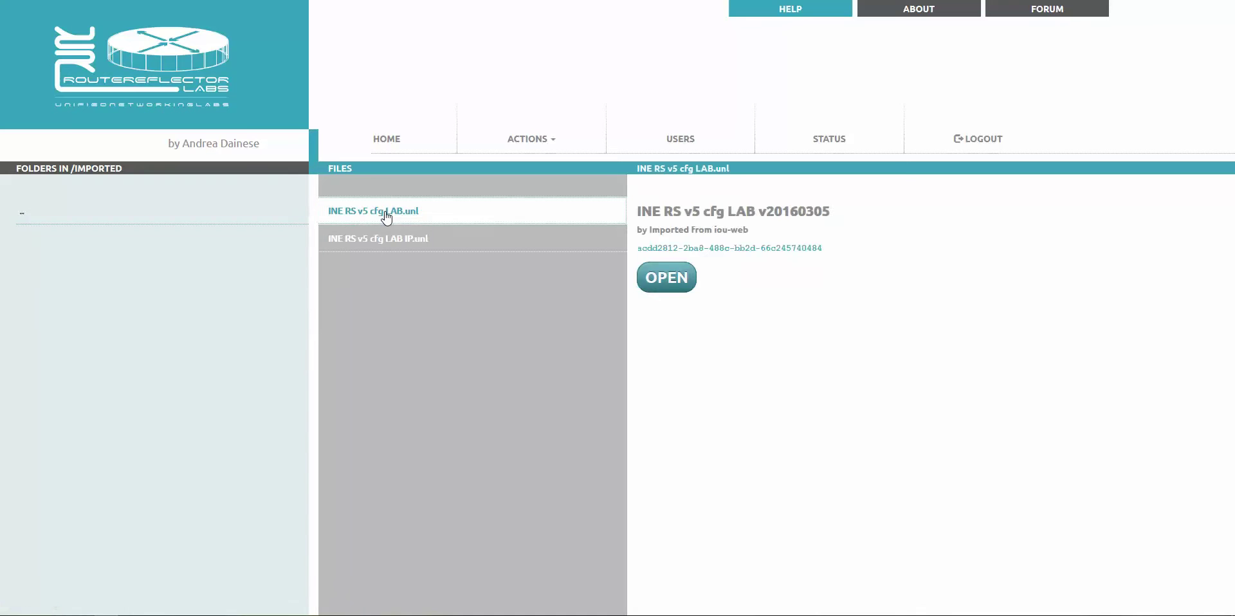
click(667, 278)
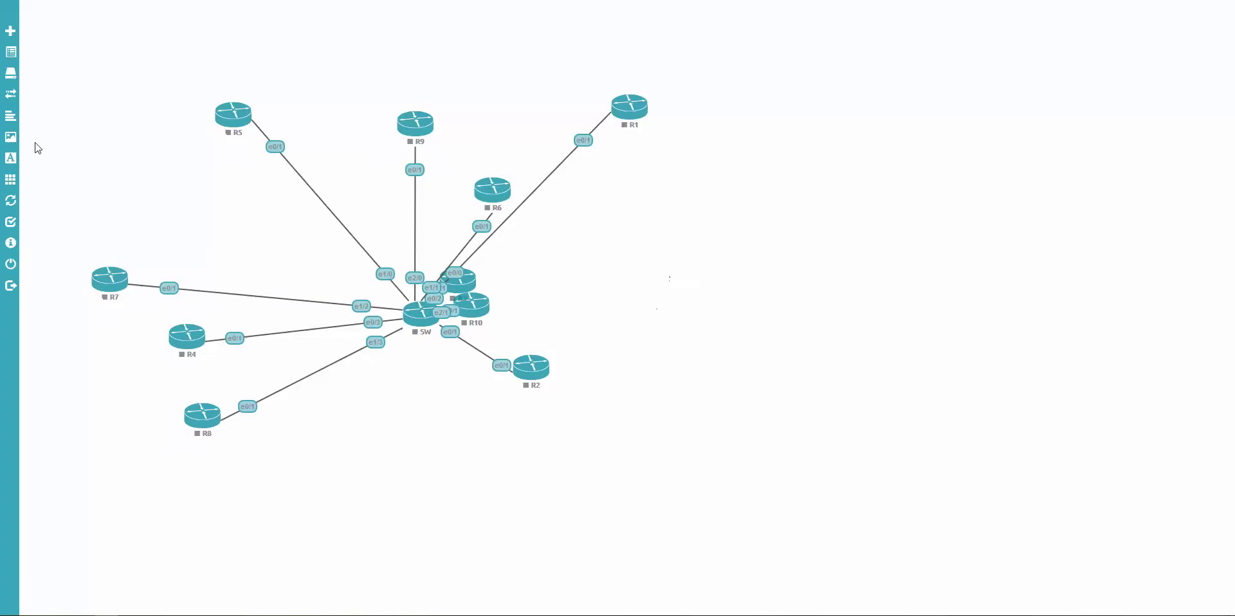
click(10, 116)
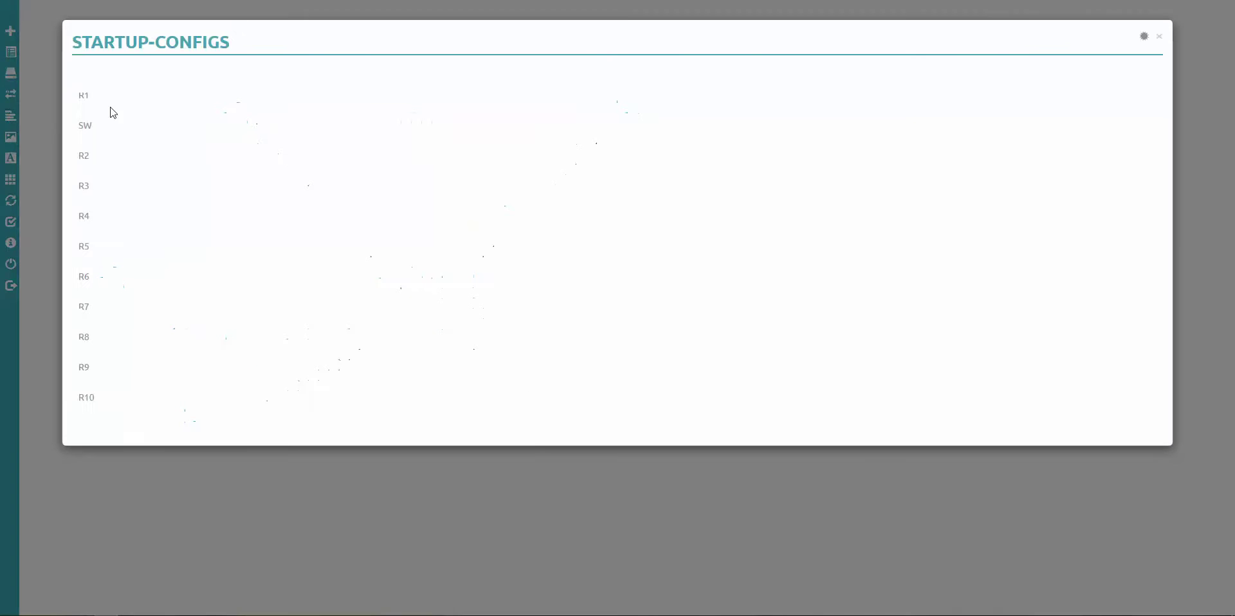
click(85, 96)
- Scroll through R1's startup config, cancel it, close the lab and return to the root folders
scroll(413, 183, down, 10)
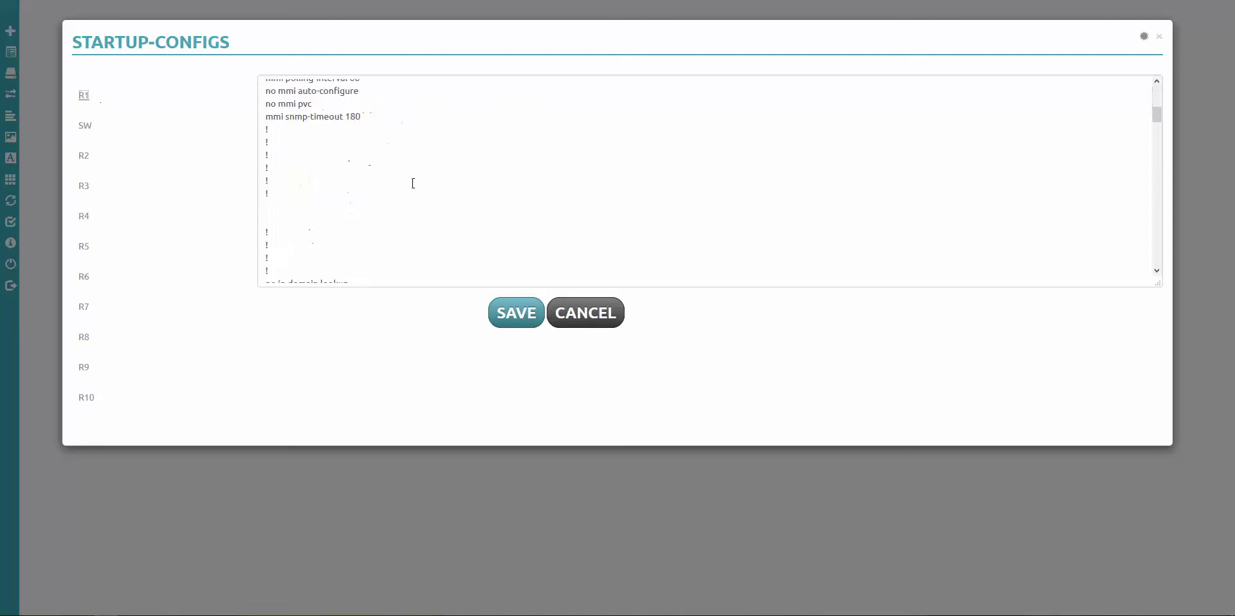
scroll(412, 183, down, 15)
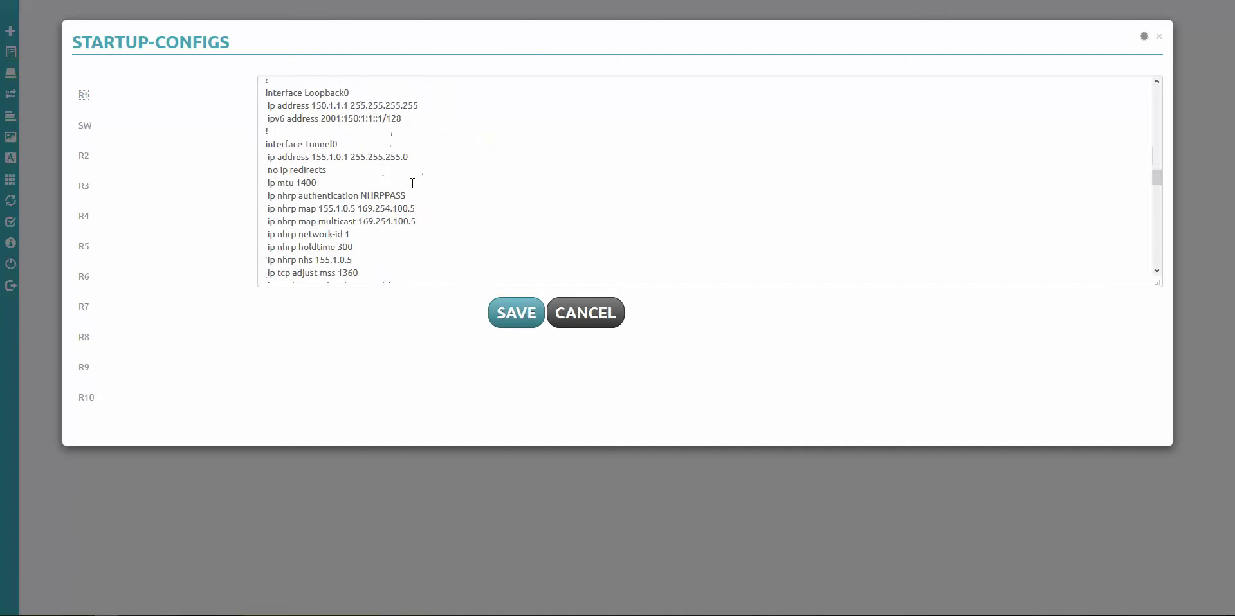
scroll(412, 183, down, 8)
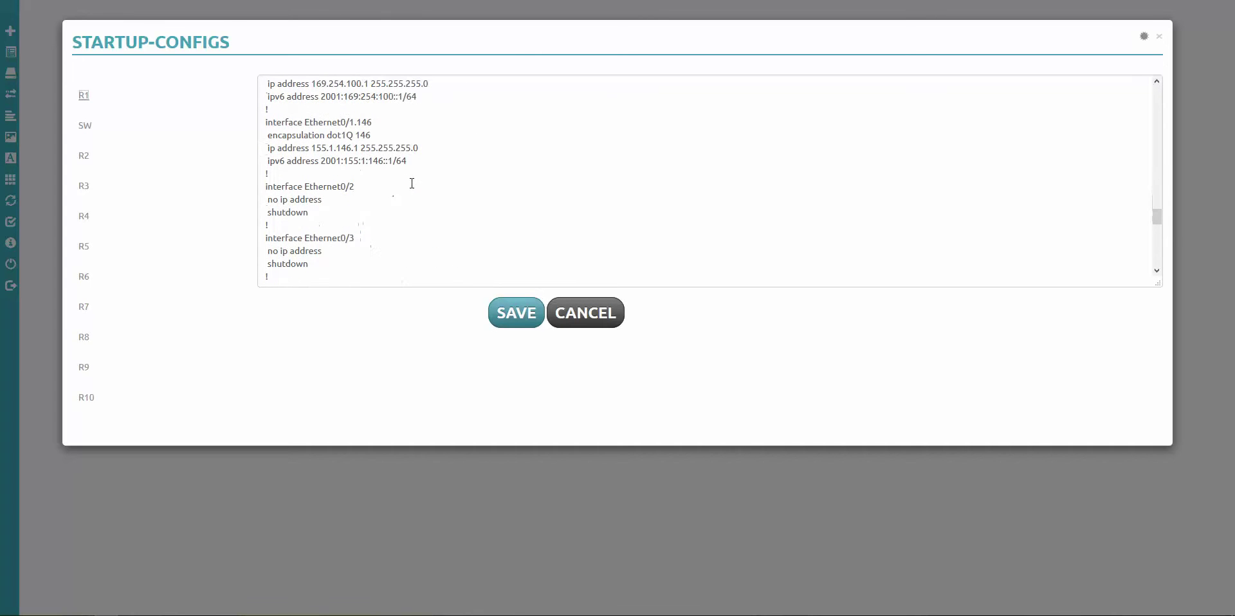
scroll(454, 211, up, 2)
click(605, 324)
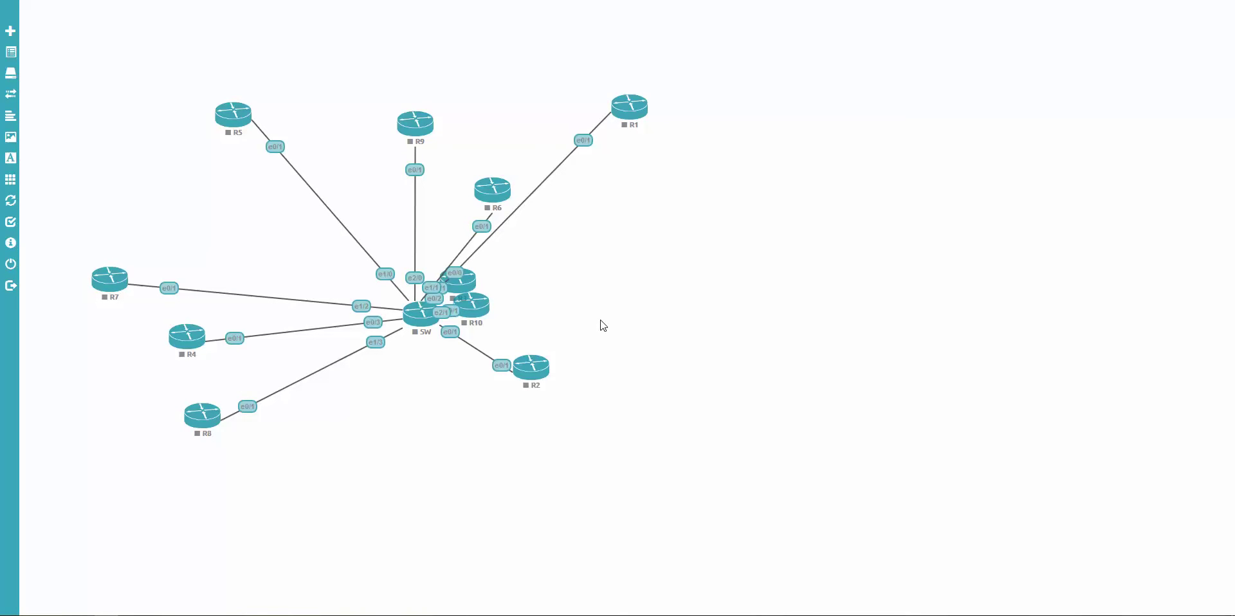
click(10, 264)
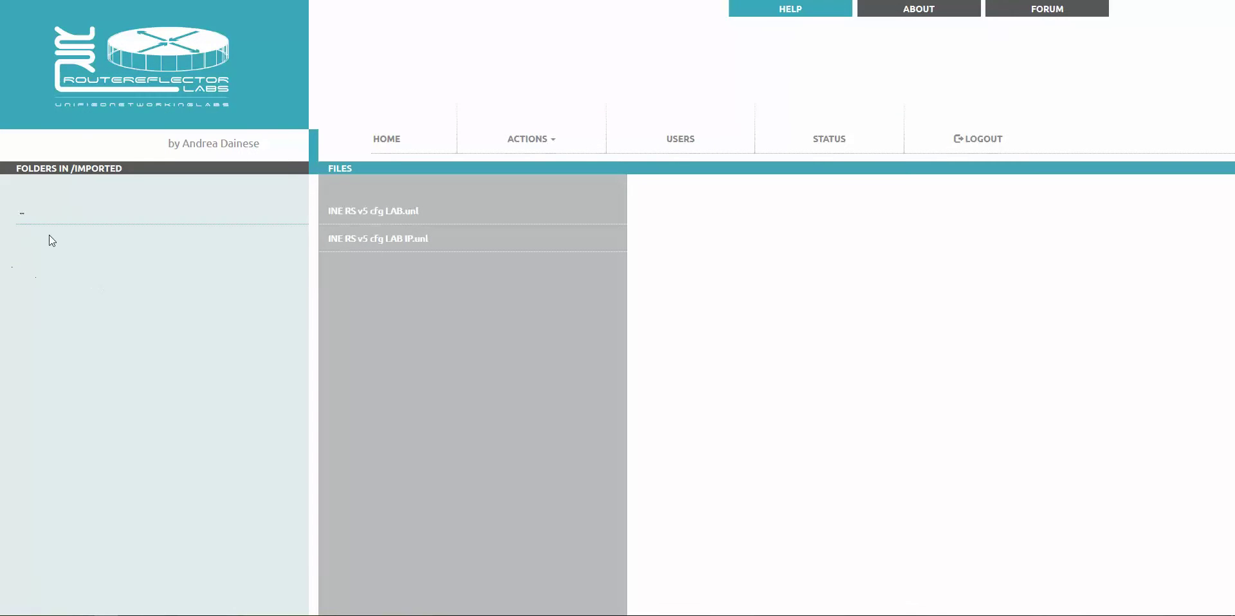
click(24, 215)
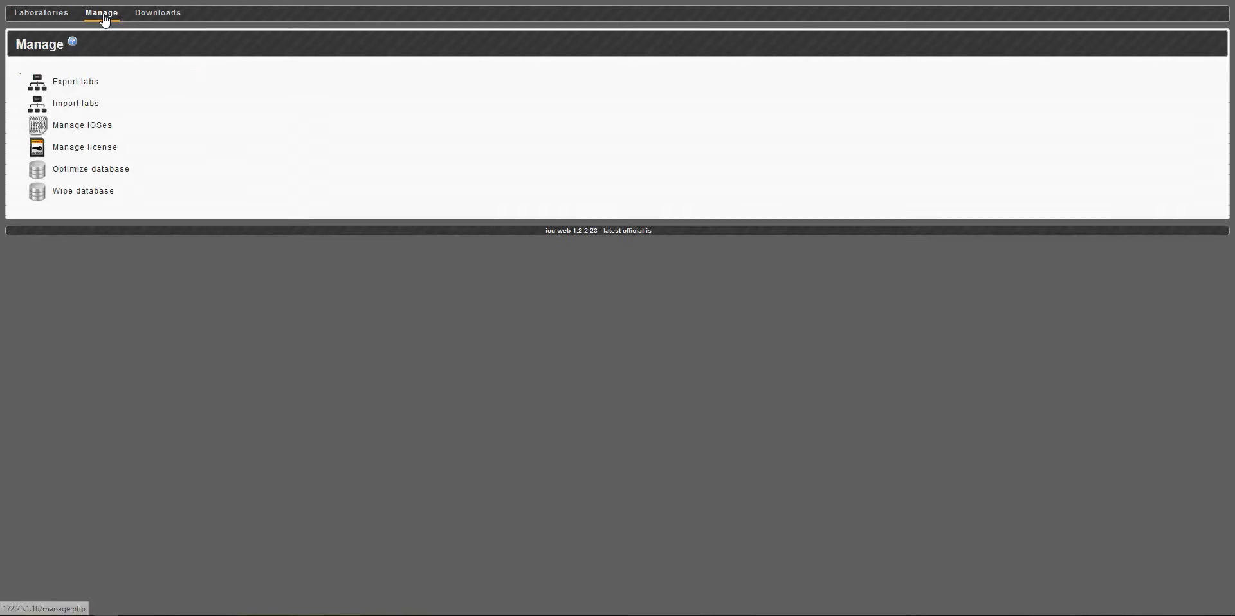
- Review the Export labs page down to its initial config packs list
click(79, 81)
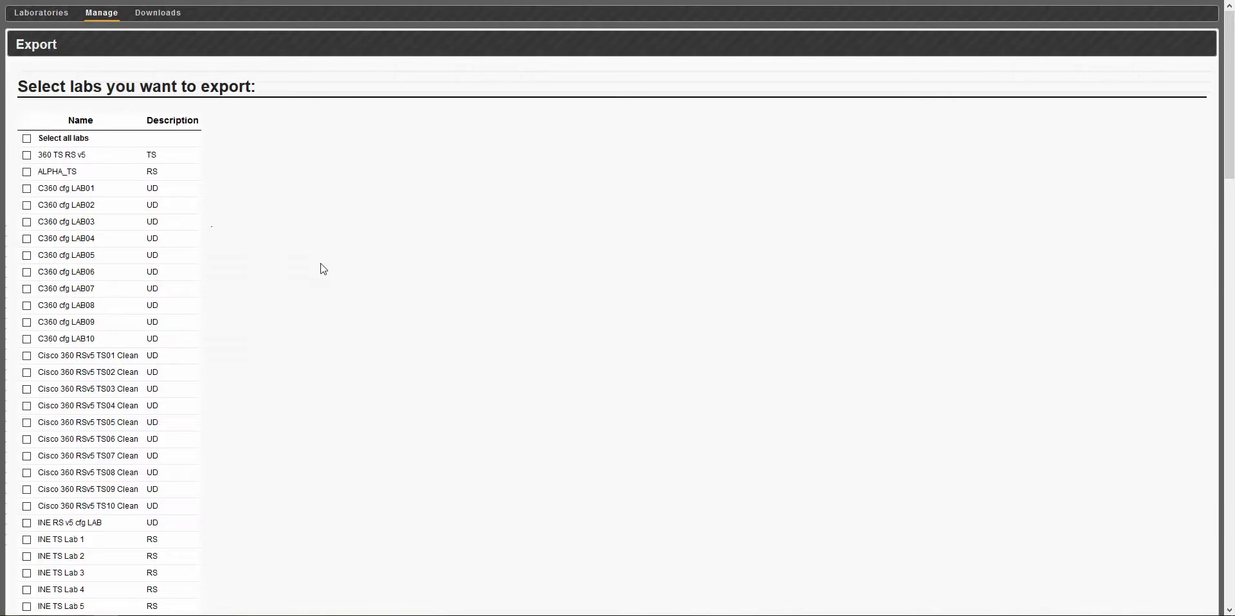
scroll(319, 268, down, 7)
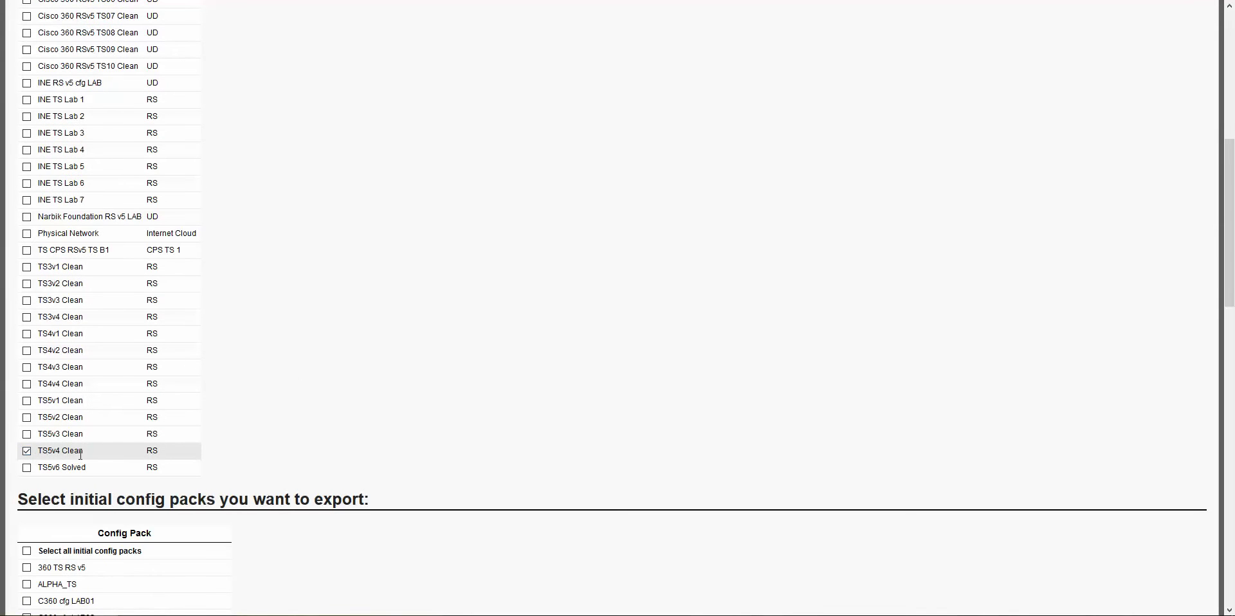
scroll(364, 344, down, 15)
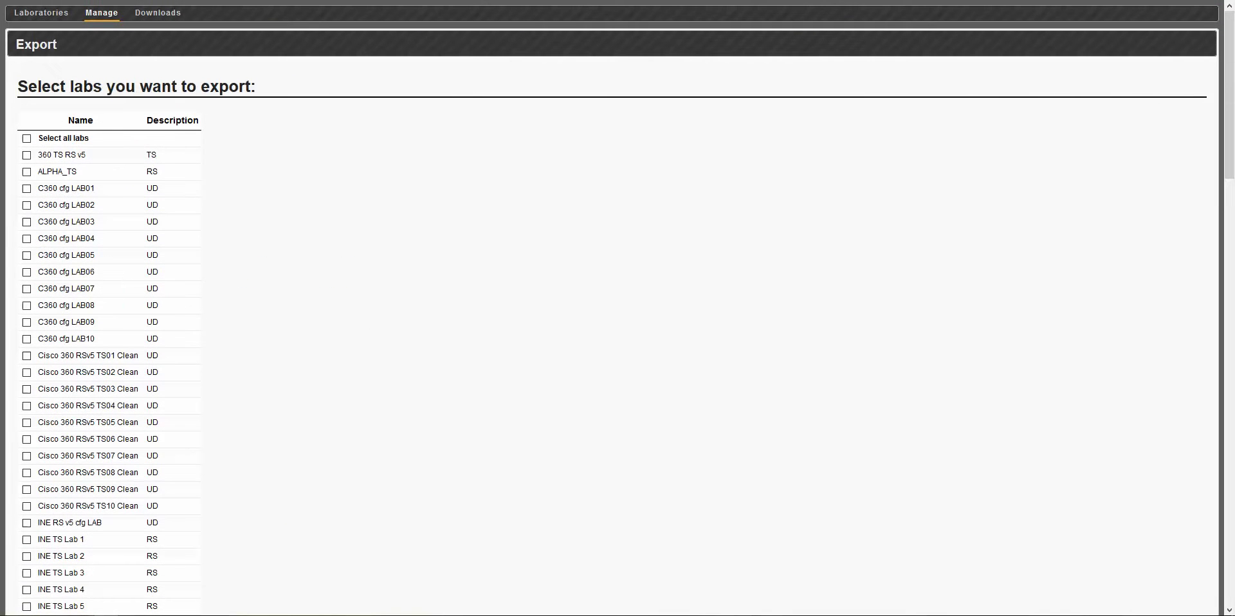
- Navigate from Laboratories root through CCIE v4 TS into the TS5 folder
click(41, 13)
click(38, 120)
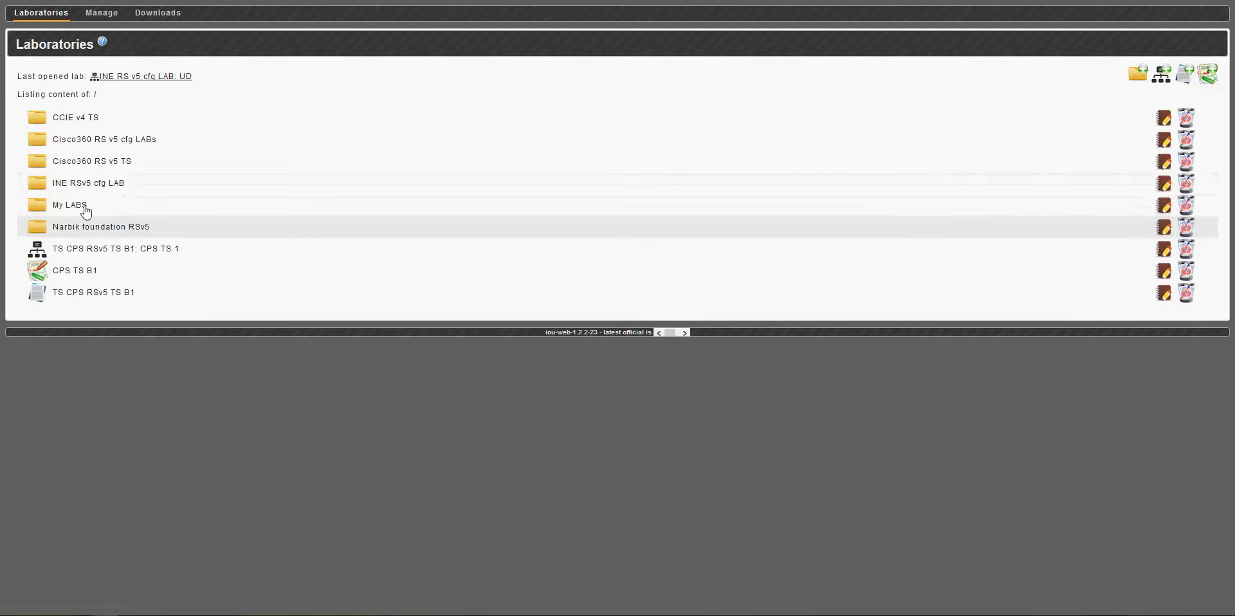
click(83, 121)
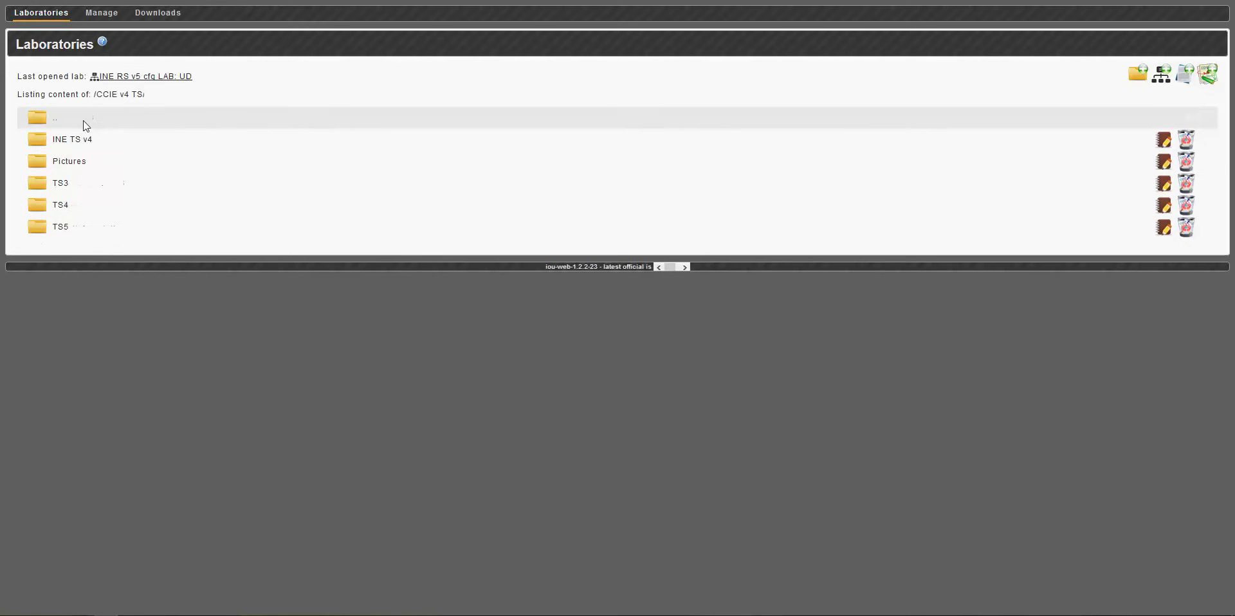
click(63, 229)
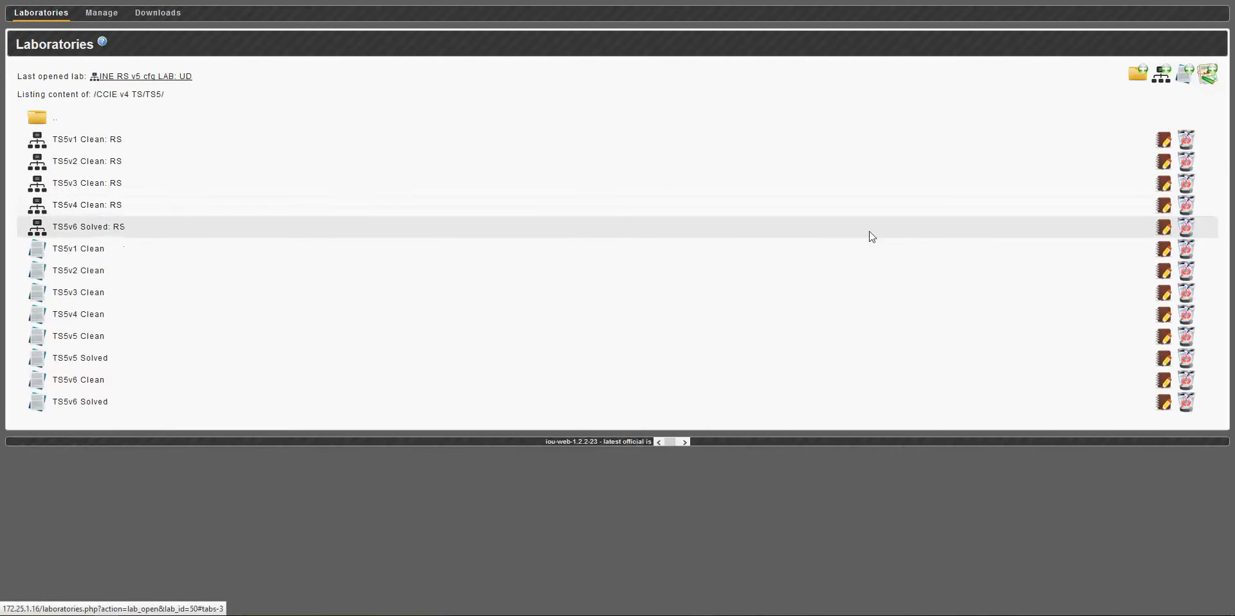
- Review the TS5v4 Clean lab's Devices table and router initial configs, then return to the laboratories listing
click(1164, 209)
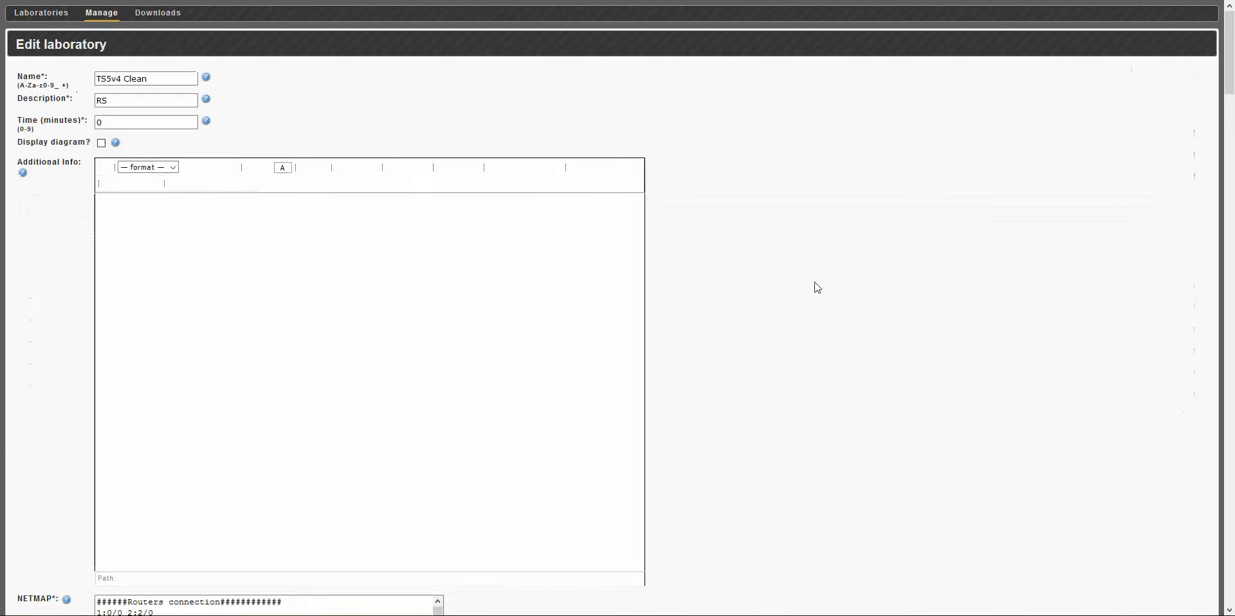
scroll(843, 298, down, 10)
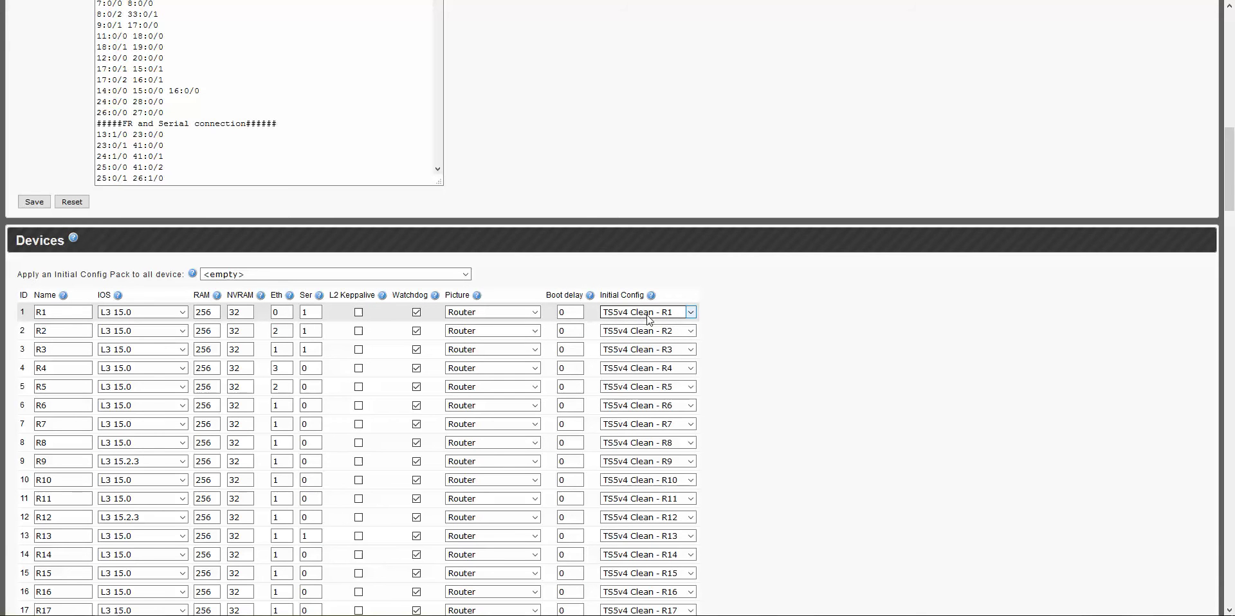
scroll(519, 159, up, 10)
scroll(731, 243, down, 10)
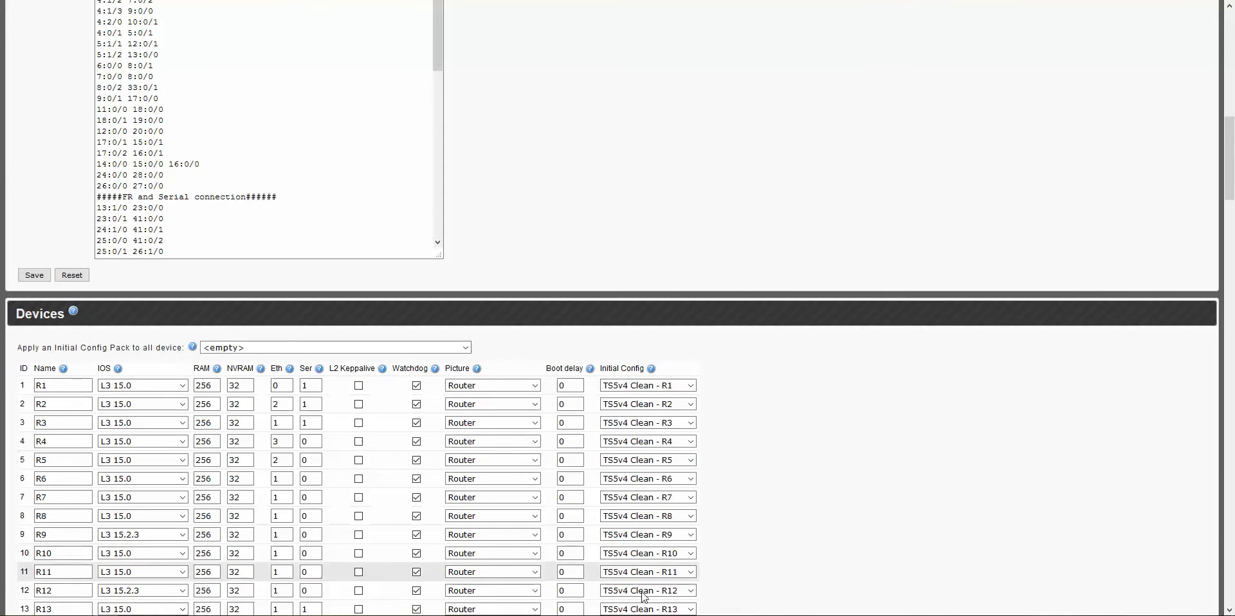
click(635, 440)
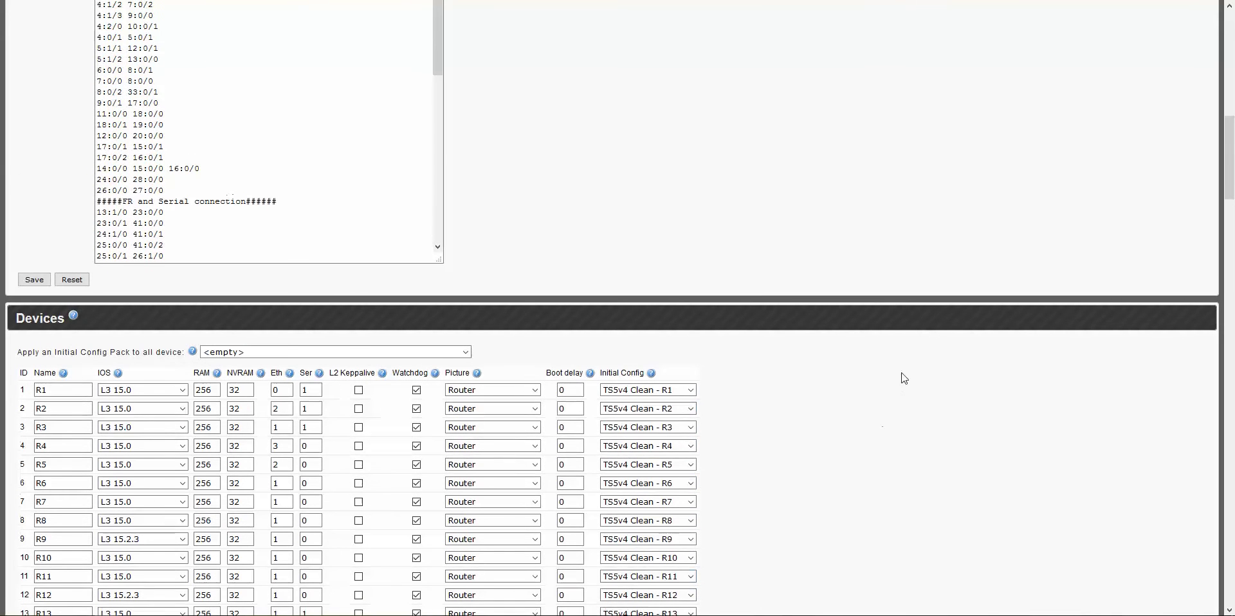
scroll(900, 364, up, 10)
click(40, 14)
- Export TS5v4 Clean from the Manage page and save it as iou-web-export-20160305131314.gz
click(103, 16)
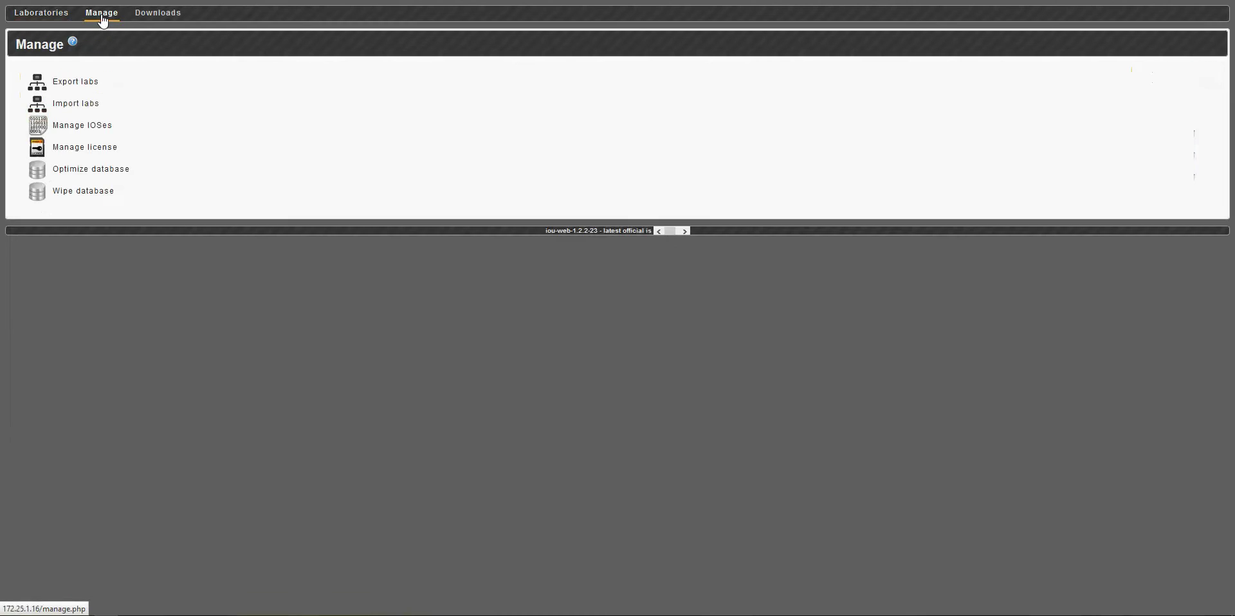
click(76, 83)
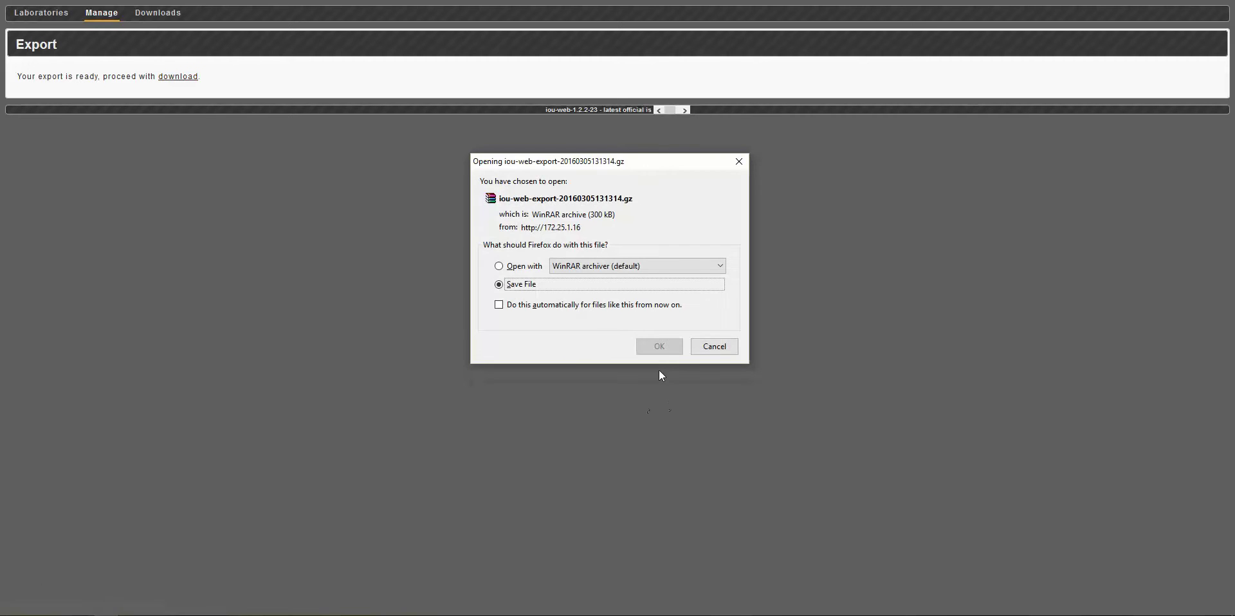
click(660, 347)
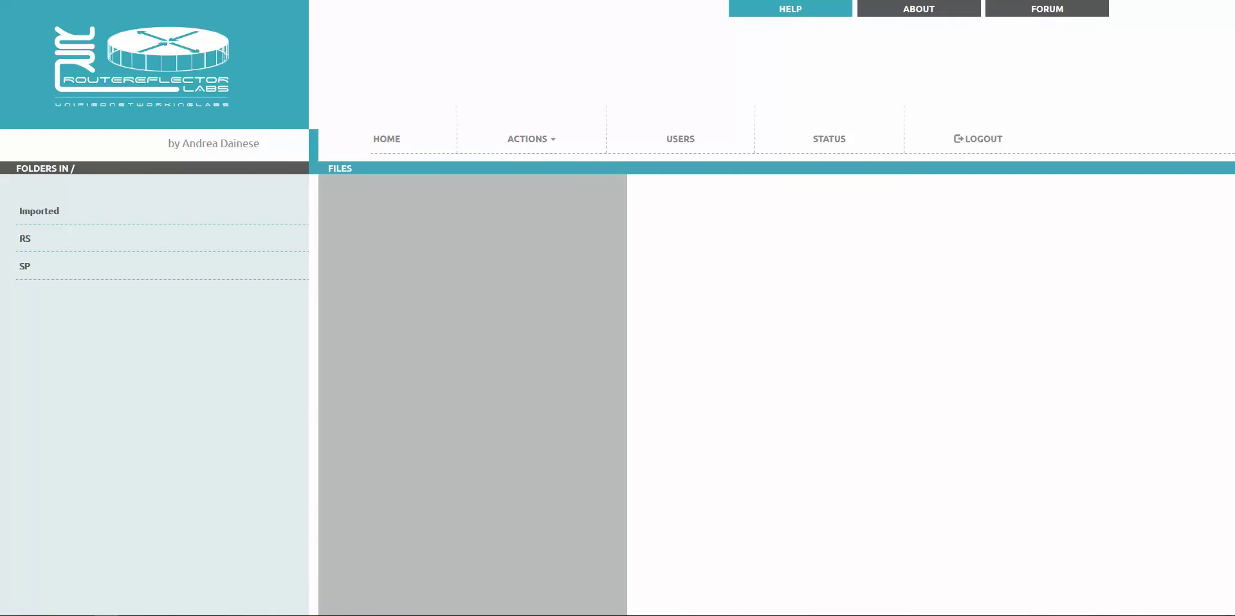
- Import the newest iou-web-export .gz archive, then show TS5v4 Clean.unl's details in the Imported folder
click(528, 139)
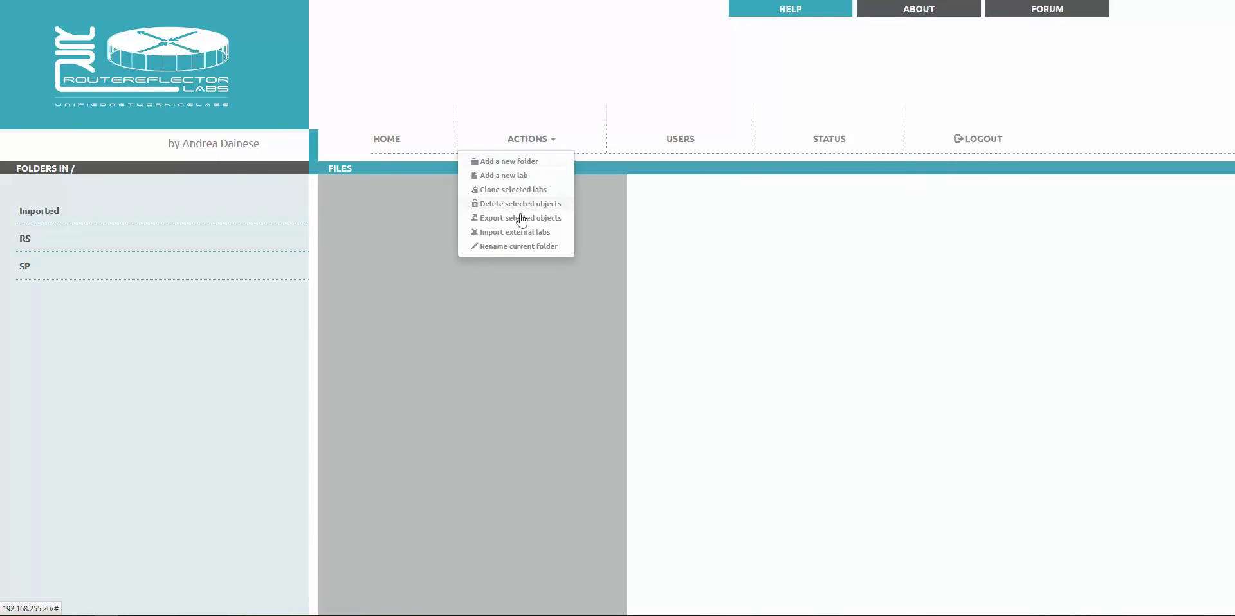
click(513, 232)
click(569, 156)
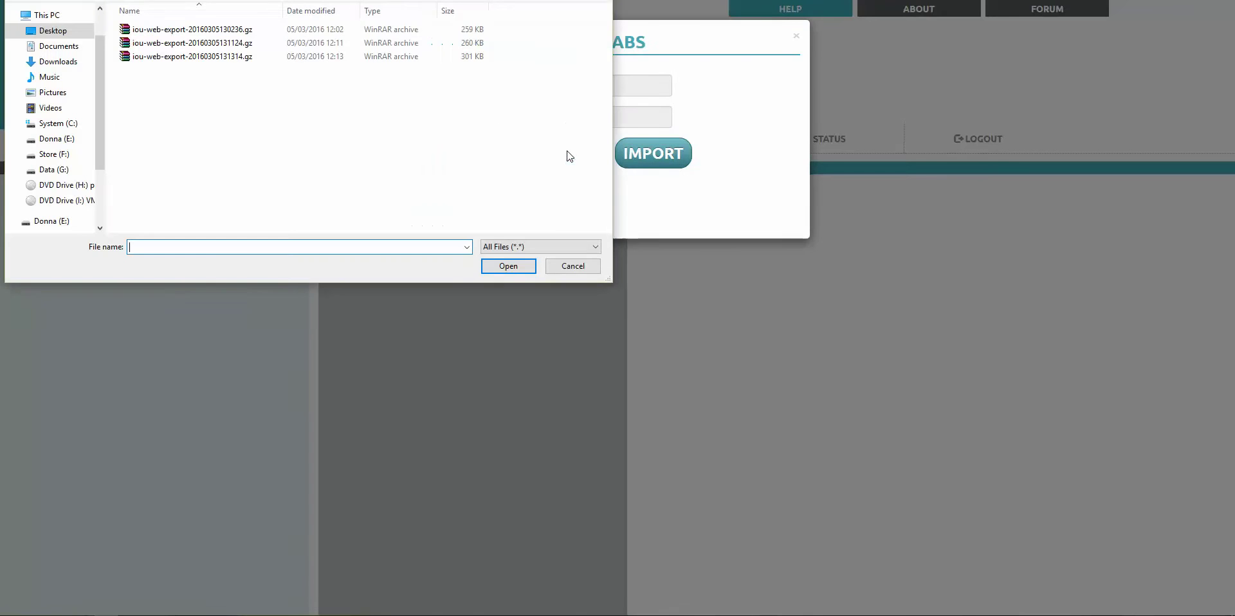
click(229, 57)
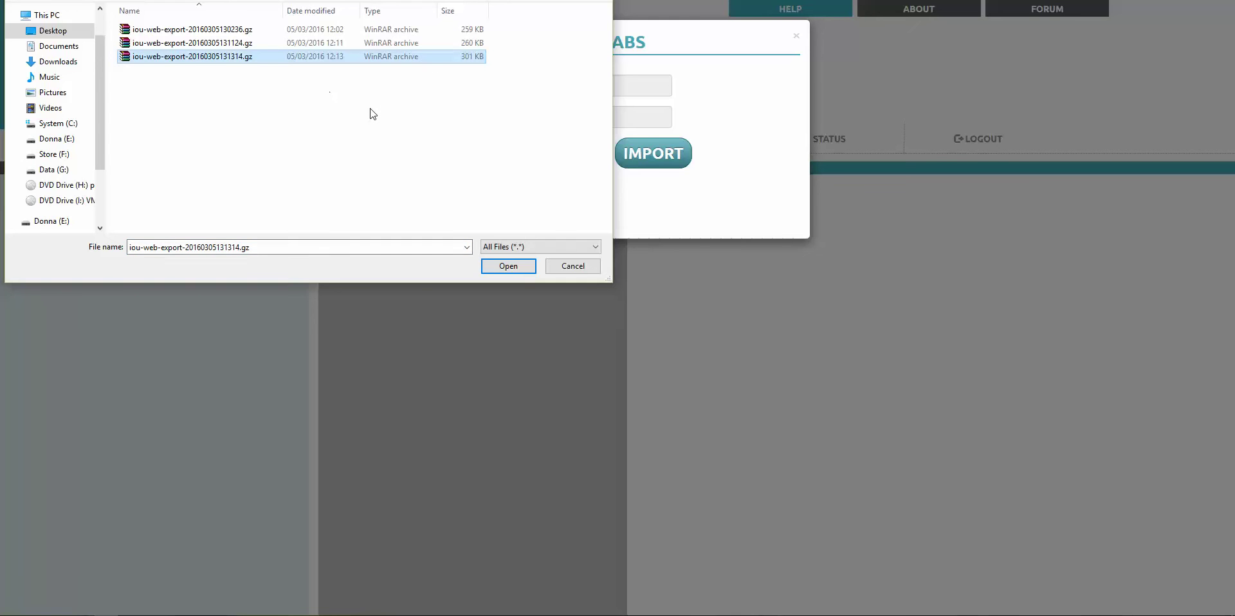
click(506, 266)
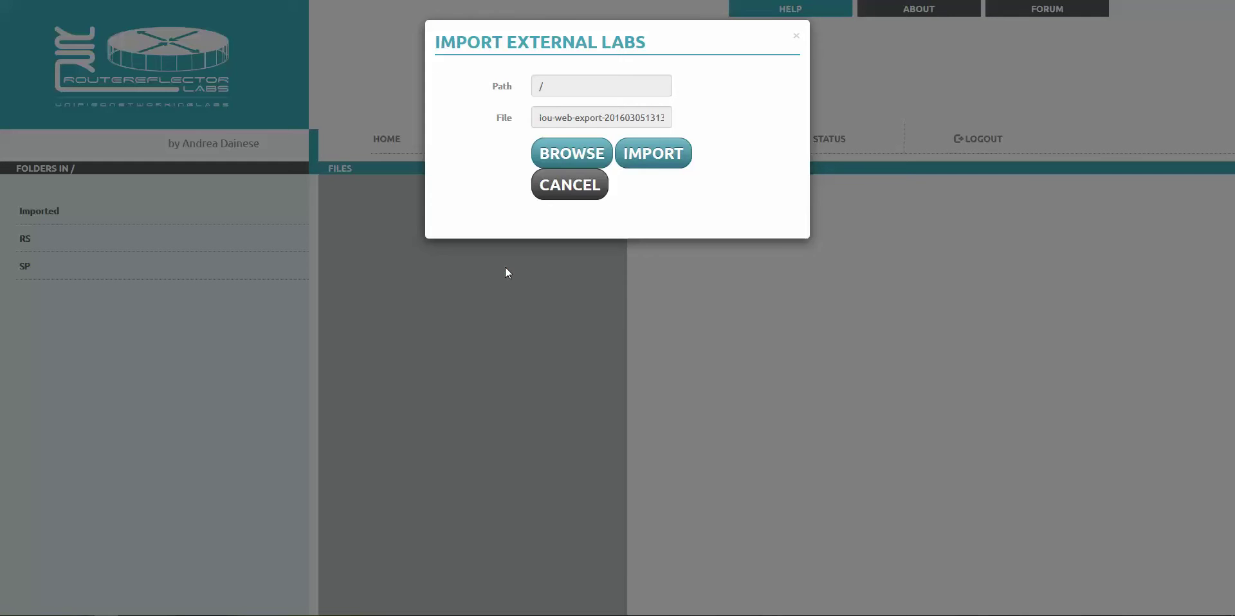
click(653, 155)
click(35, 219)
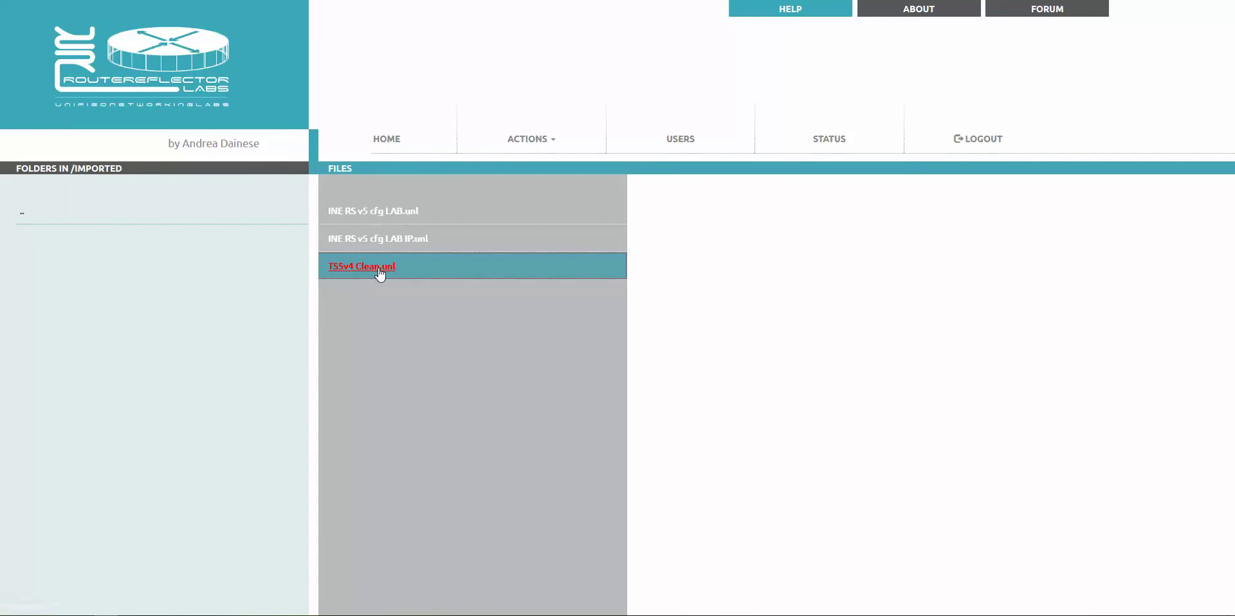
click(370, 271)
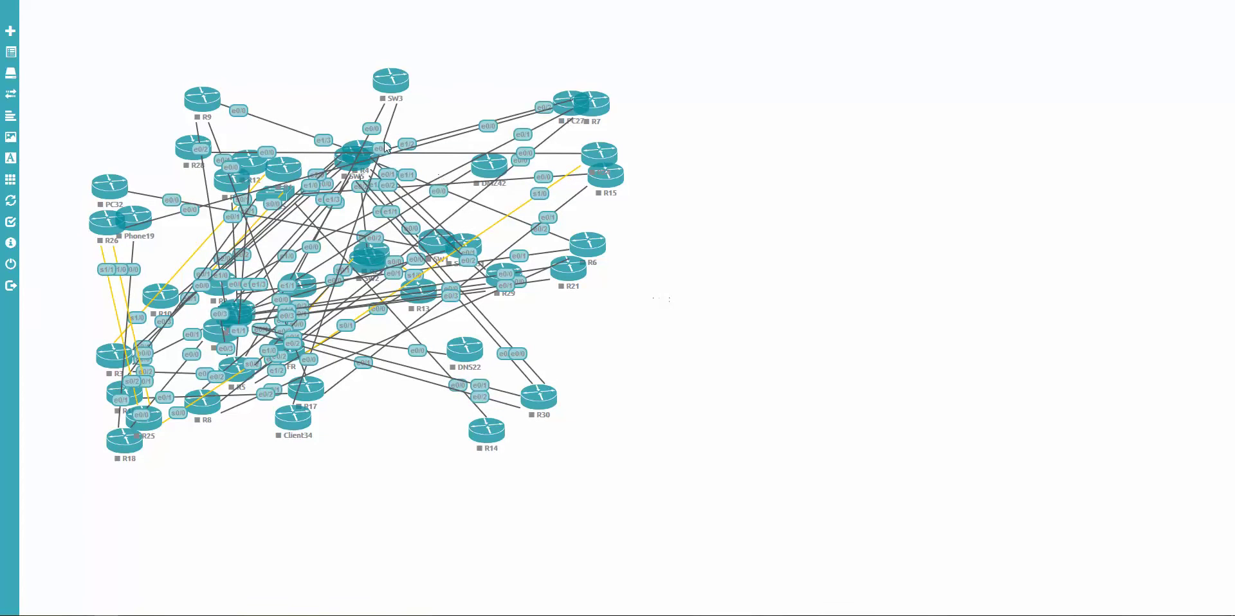
- Drag SW5, R7, R24, SW3, Client34 and R10 clear of the overlapping node cluster
drag(380, 150, 775, 294)
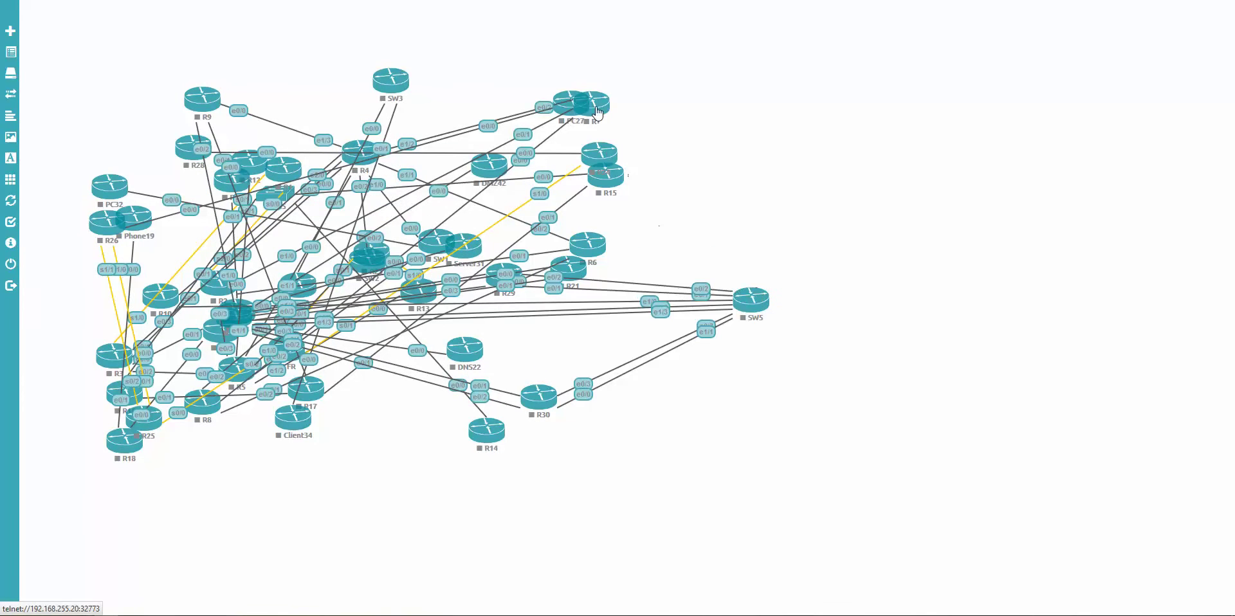
drag(597, 107, 810, 75)
drag(599, 155, 322, 59)
drag(390, 80, 416, 479)
drag(287, 424, 241, 489)
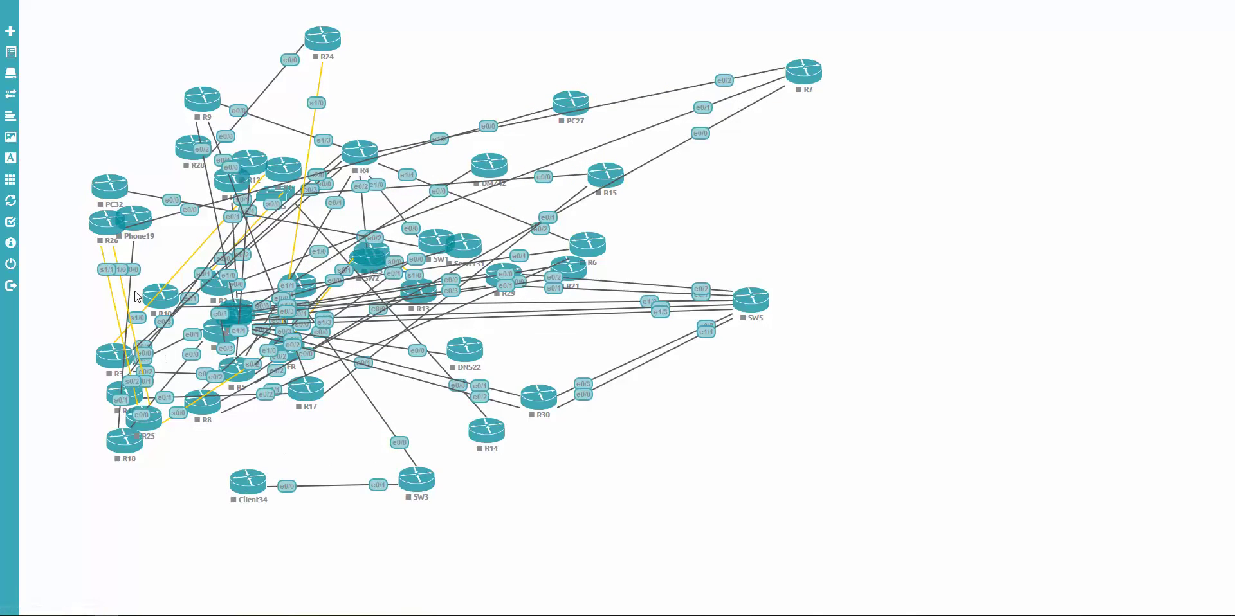
drag(148, 287, 173, 235)
- Pull the hidden SW6 down out of the cluster and list the configured nodes
key(ctrl+a)
click(646, 487)
drag(248, 315, 759, 500)
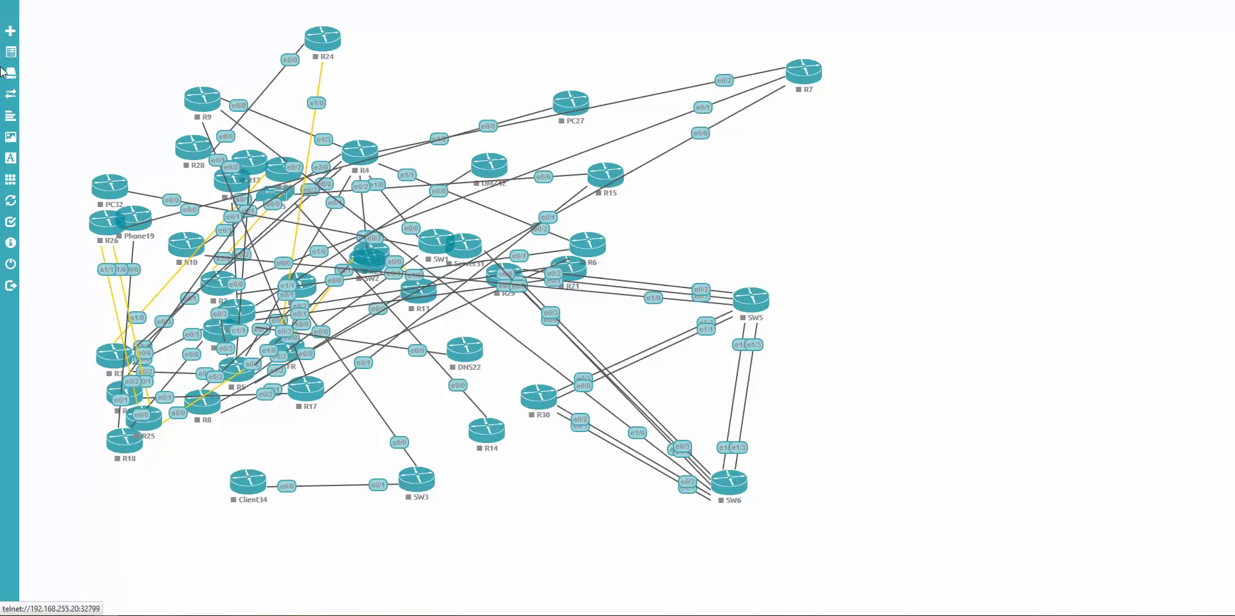
click(11, 73)
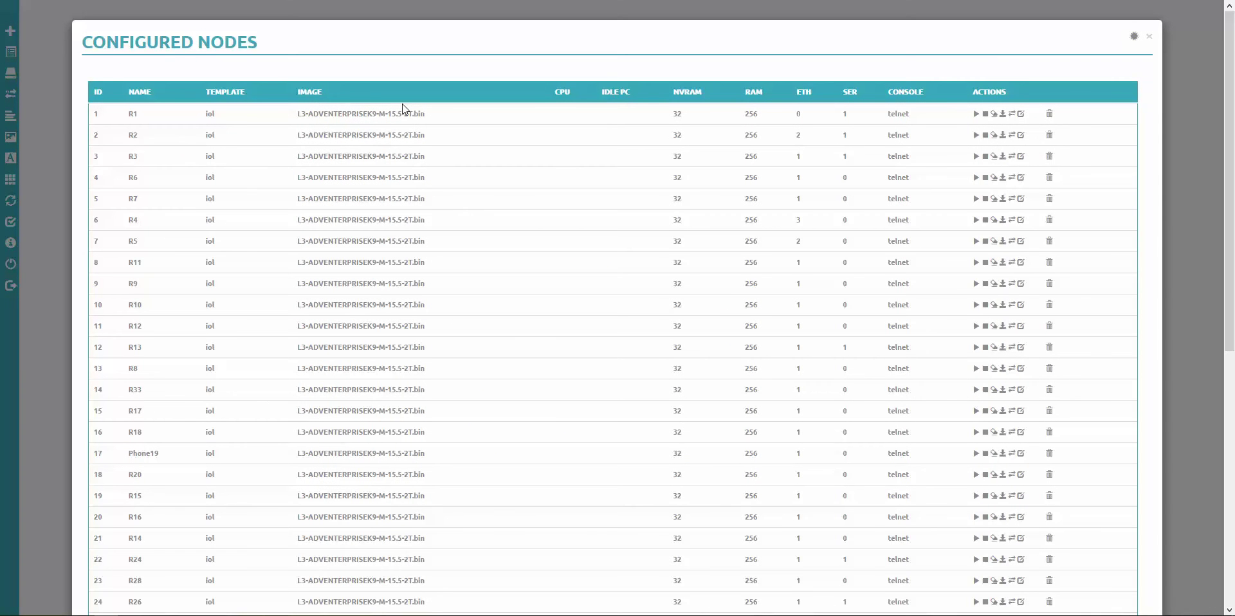
- Verify every node's IMAGE is L3-ADVENTERPRISEK9-M-15.5-2T.bin, including SW1, then close the Configured Nodes list
scroll(422, 420, down, 3)
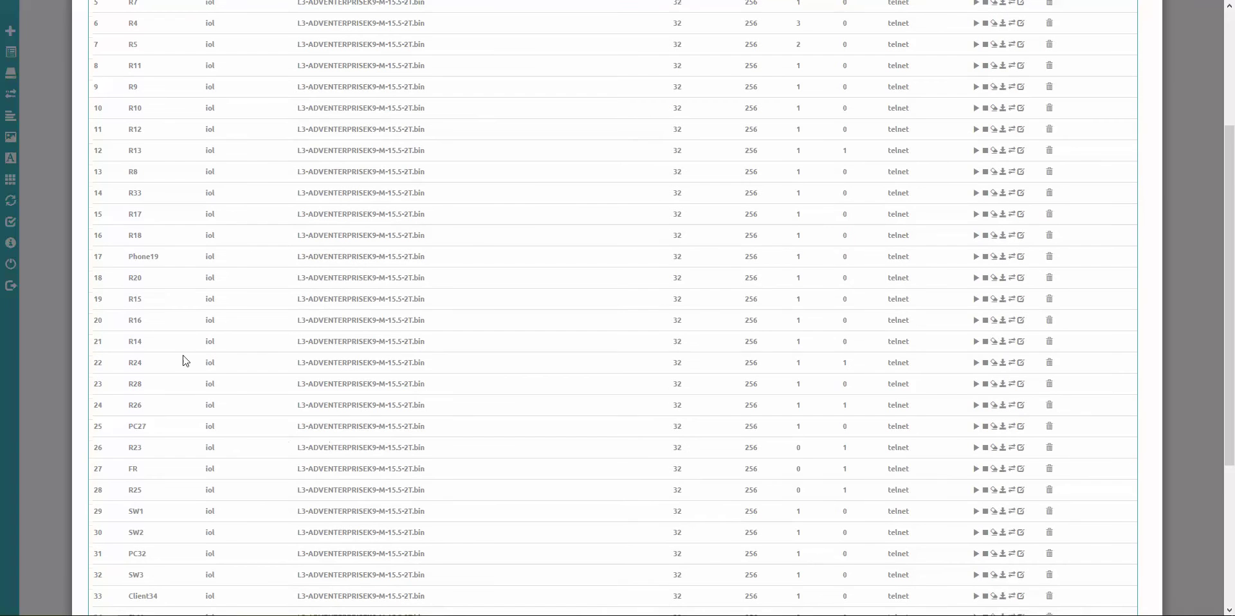
scroll(185, 302, down, 2)
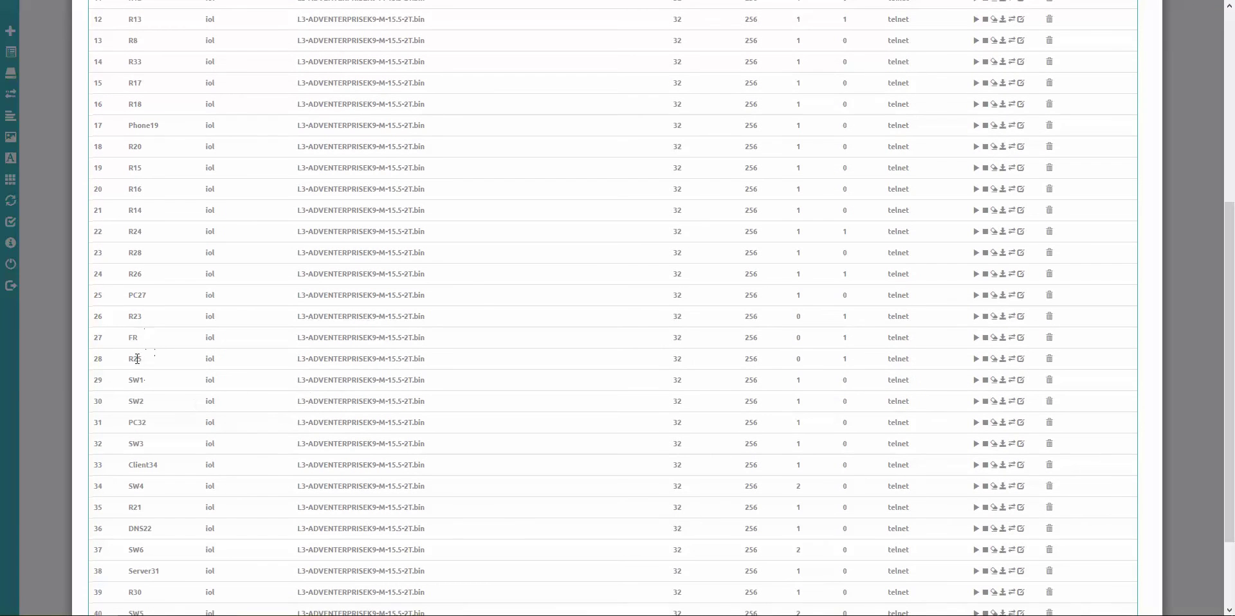
drag(125, 380, 449, 382)
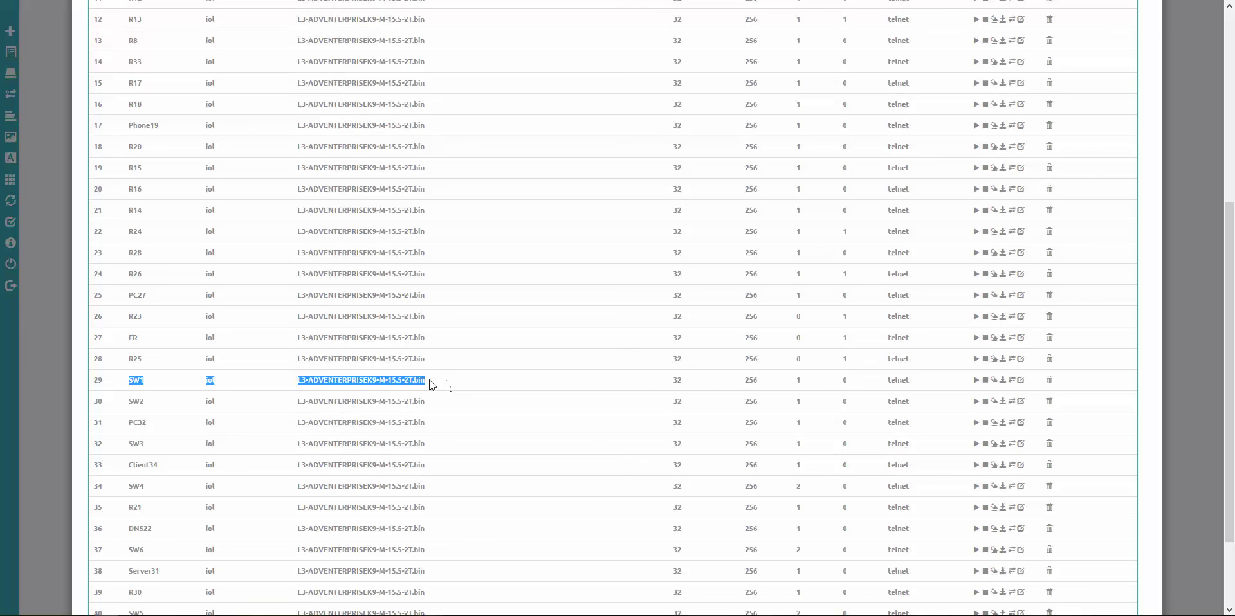
scroll(435, 385, up, 5)
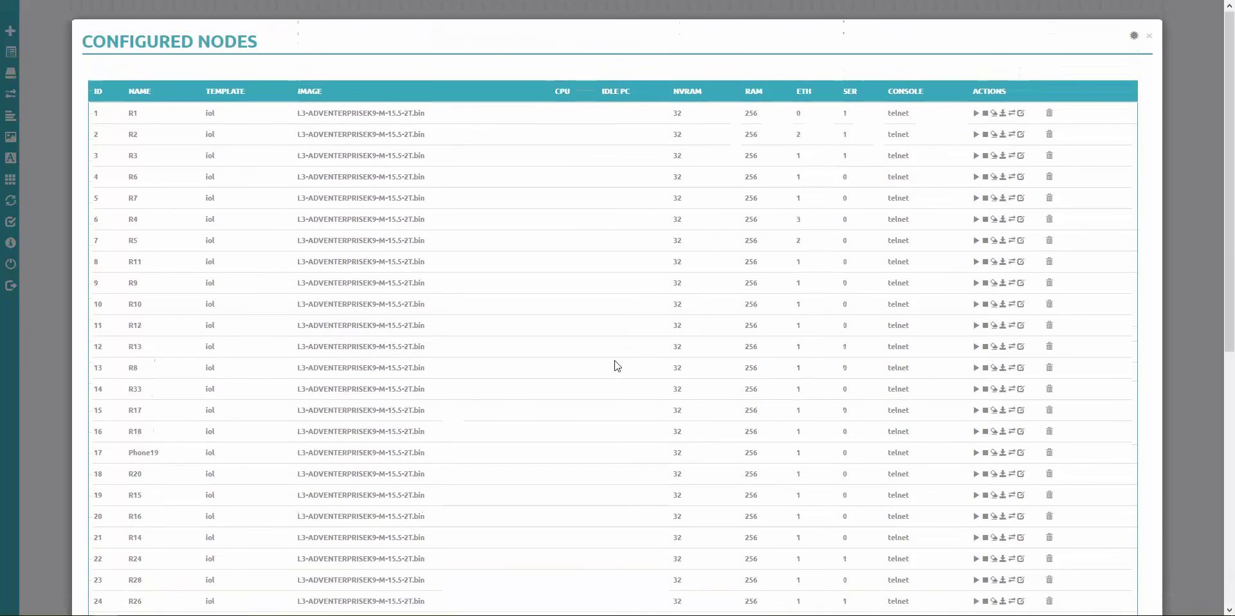
click(1151, 38)
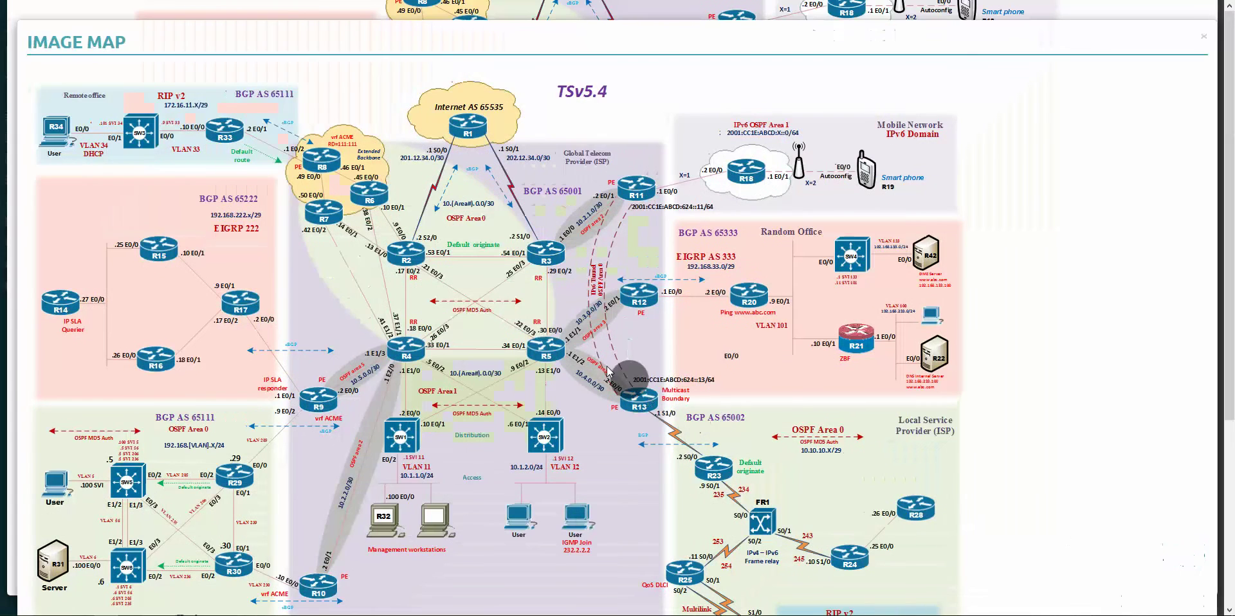
scroll(566, 360, down, 4)
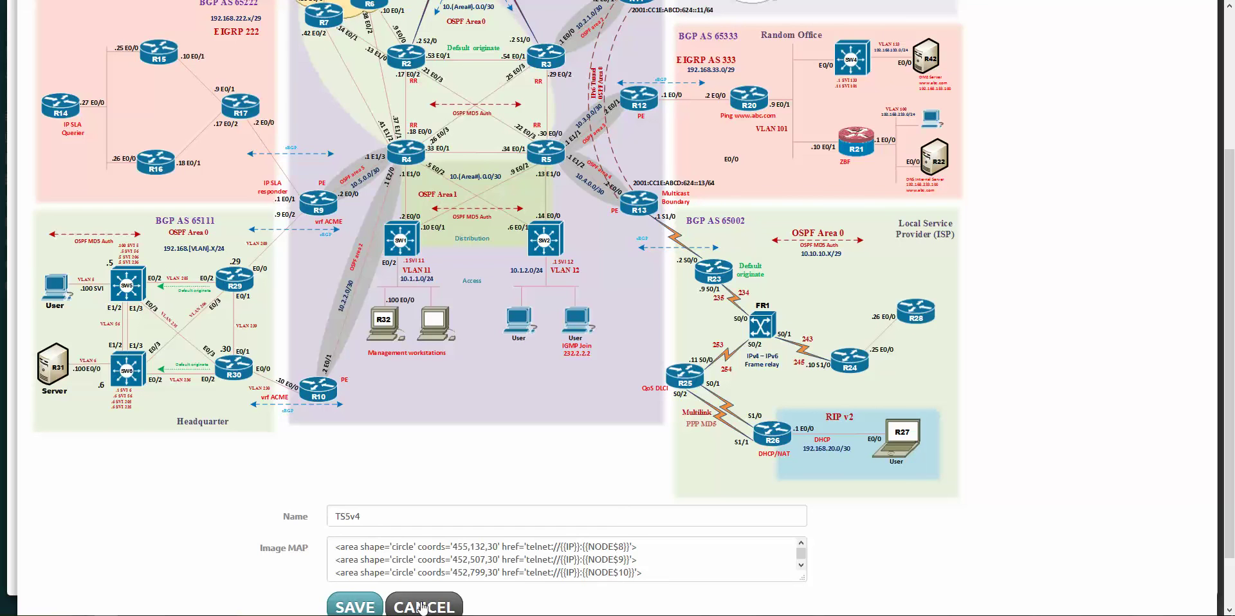
click(422, 608)
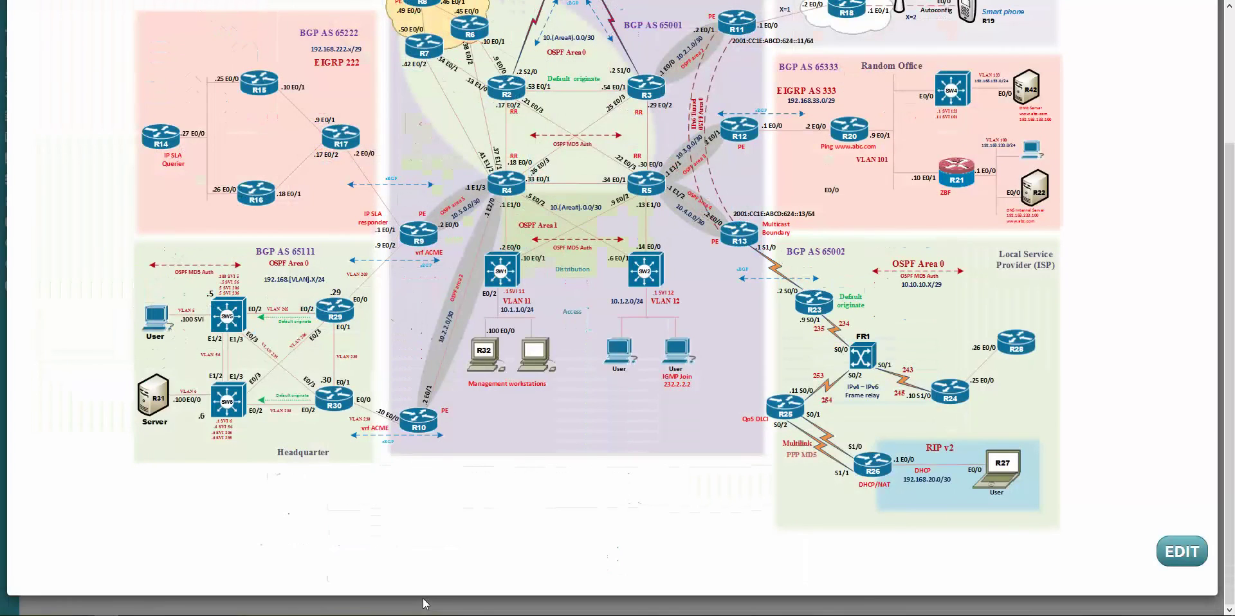